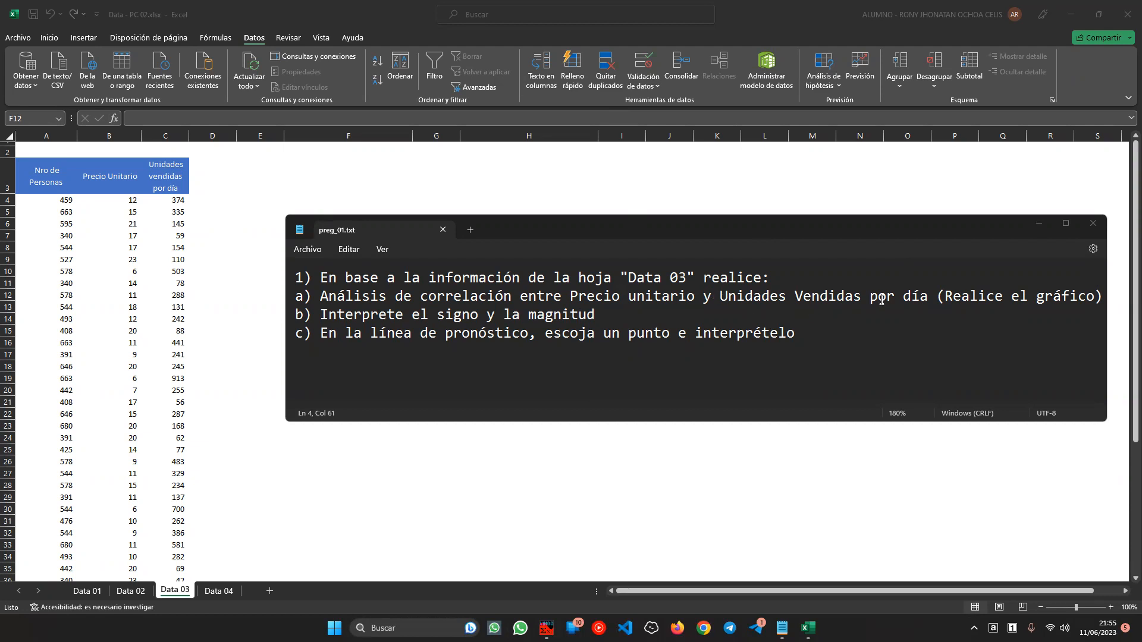
Enable the Herramientas para análisis add-in in the Excel options
scroll(183, 301, "up", 1, "ctrl")
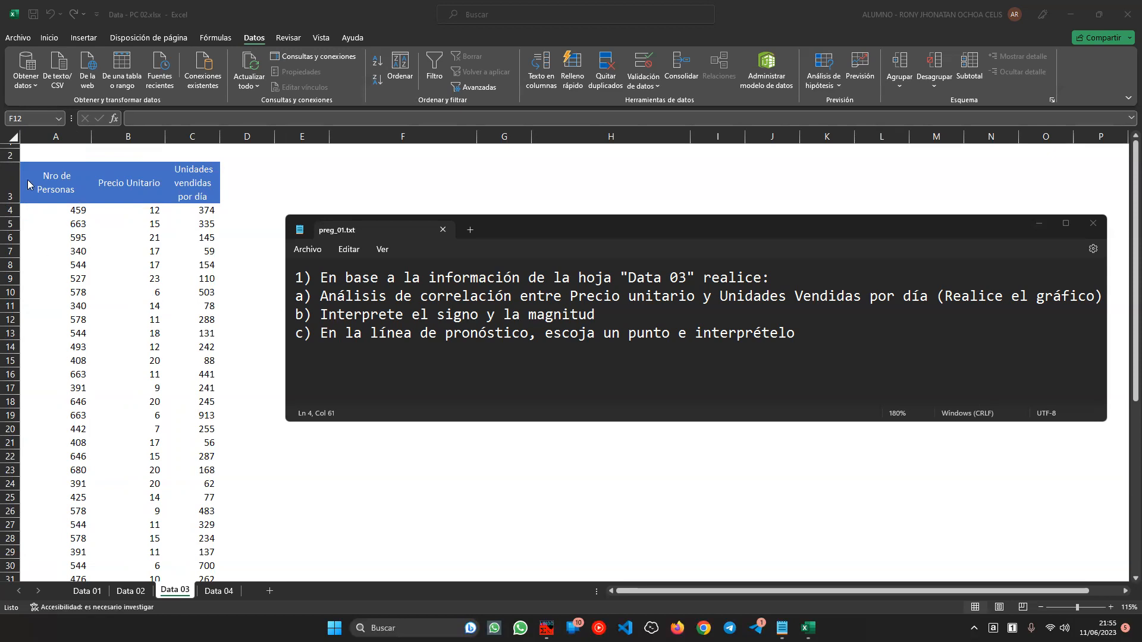
left_click(21, 40)
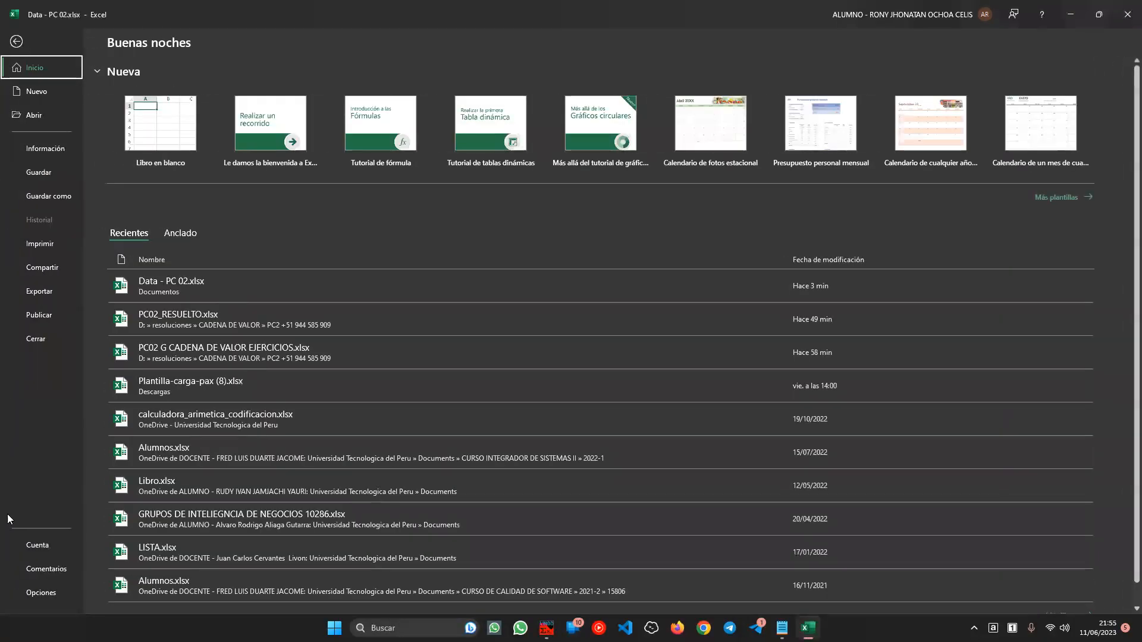
left_click(52, 593)
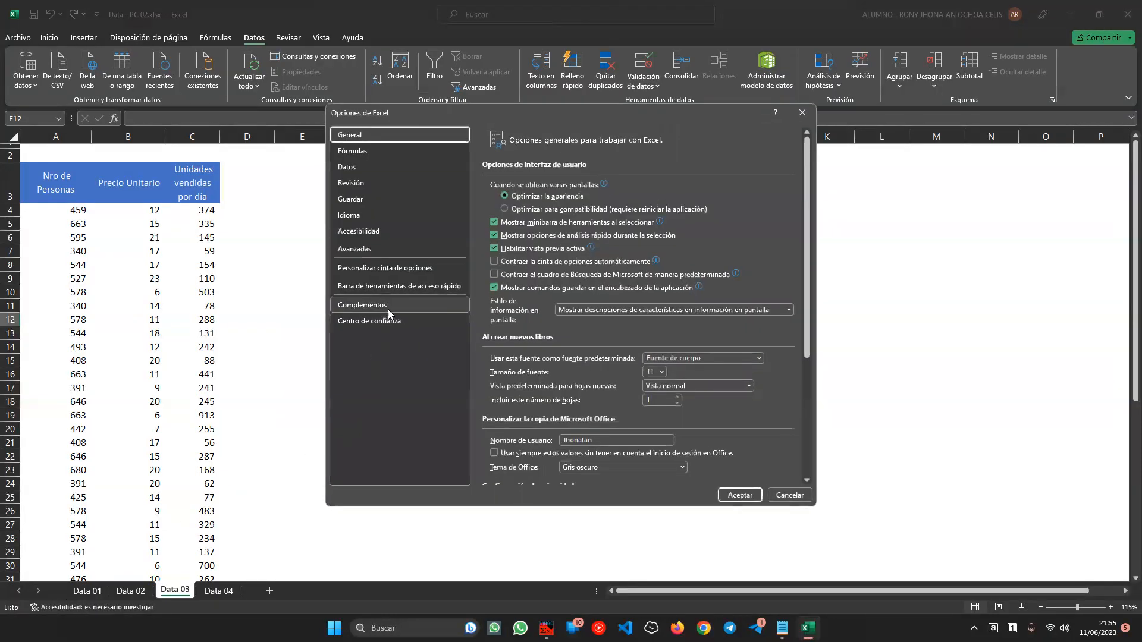
left_click(369, 307)
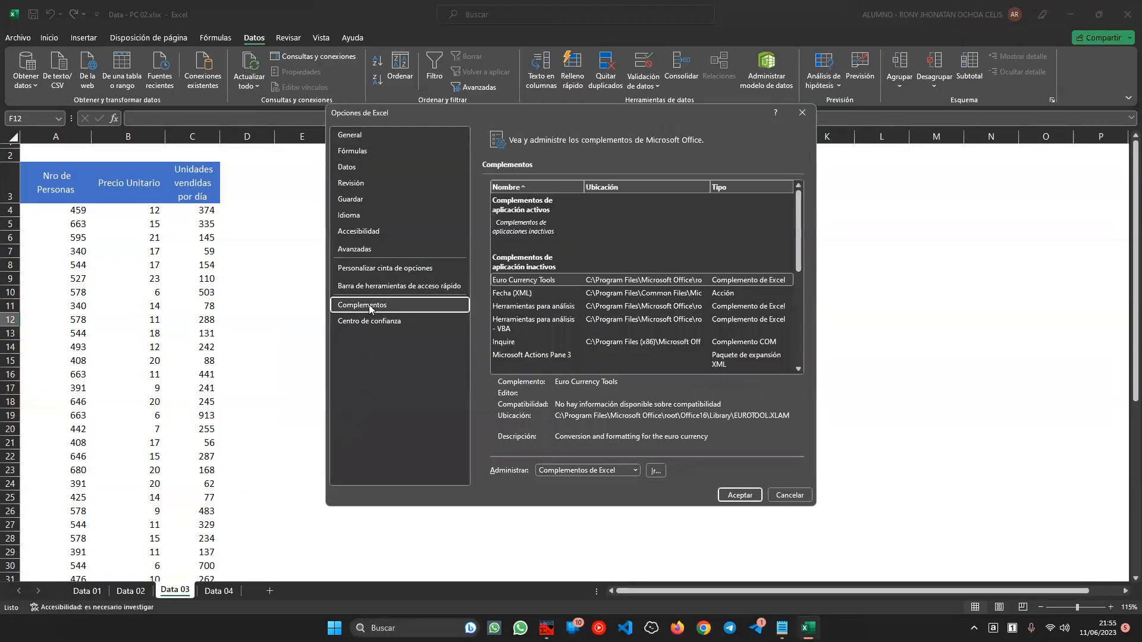
left_click(657, 472)
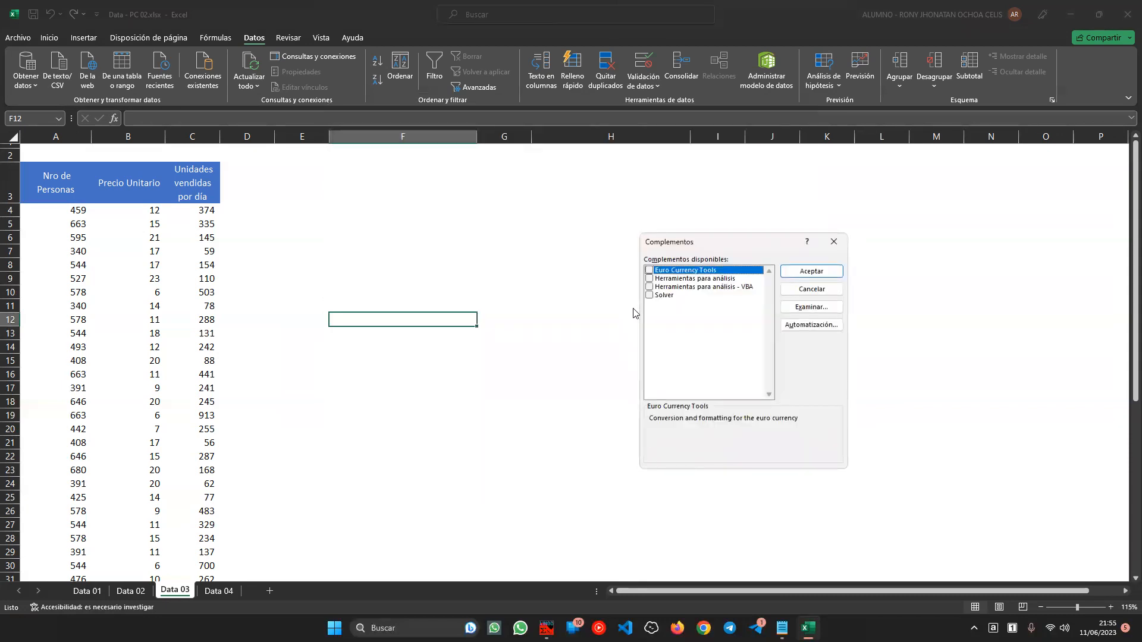
left_click(649, 279)
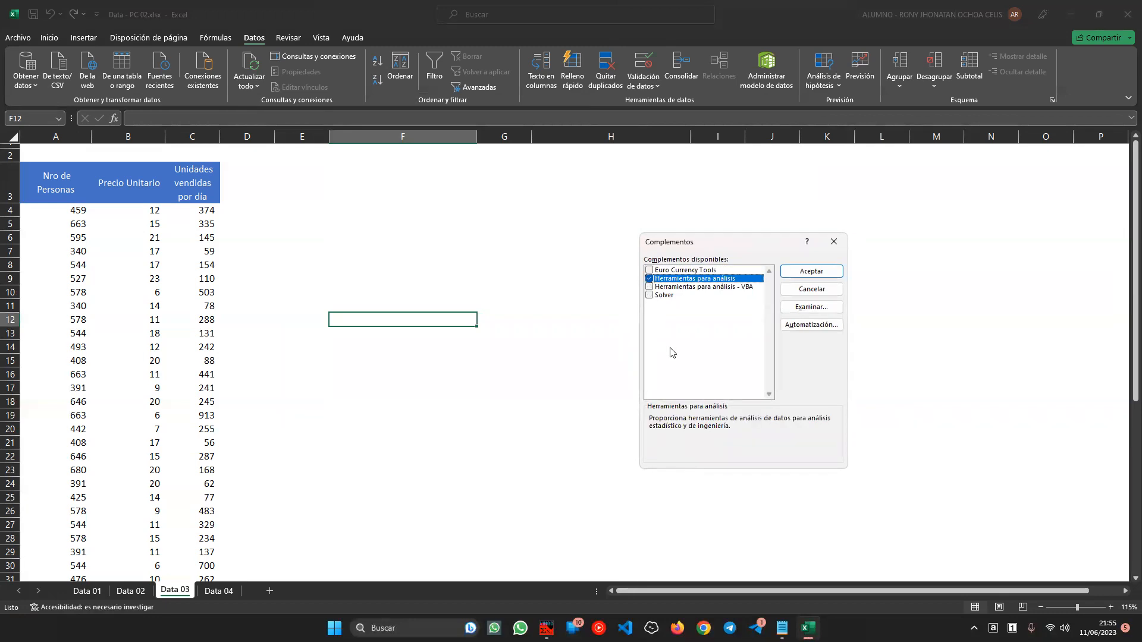
left_click(810, 272)
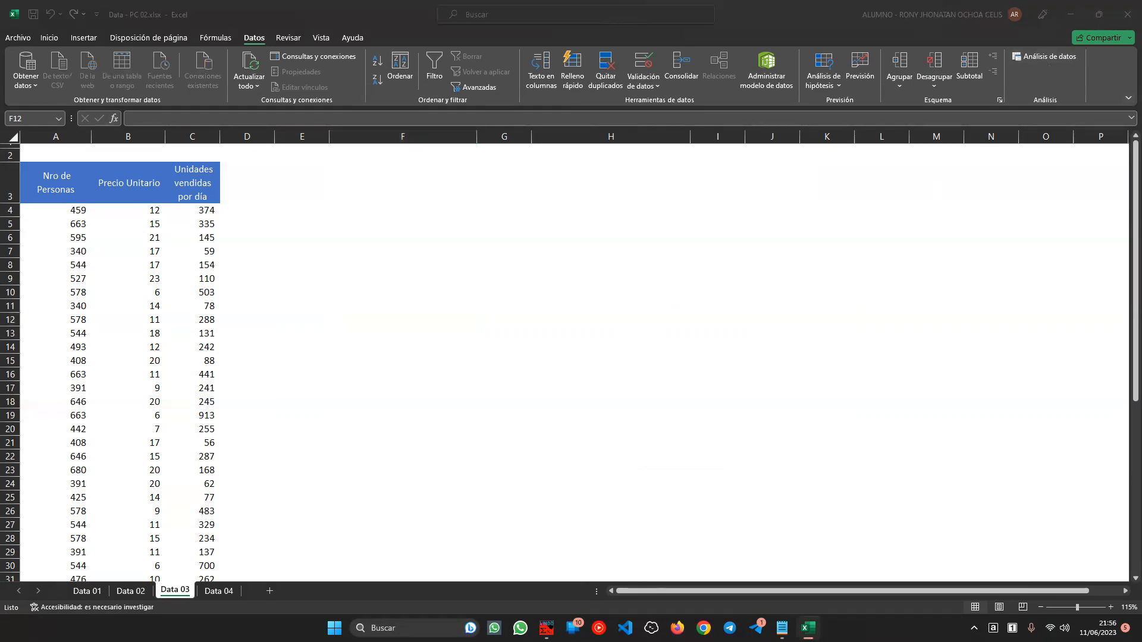
Switch to preg_01.txt in Notepad and add the line "- VARIABLE INDEPENDIENTE: Precio", indented under question a)
left_click(781, 628)
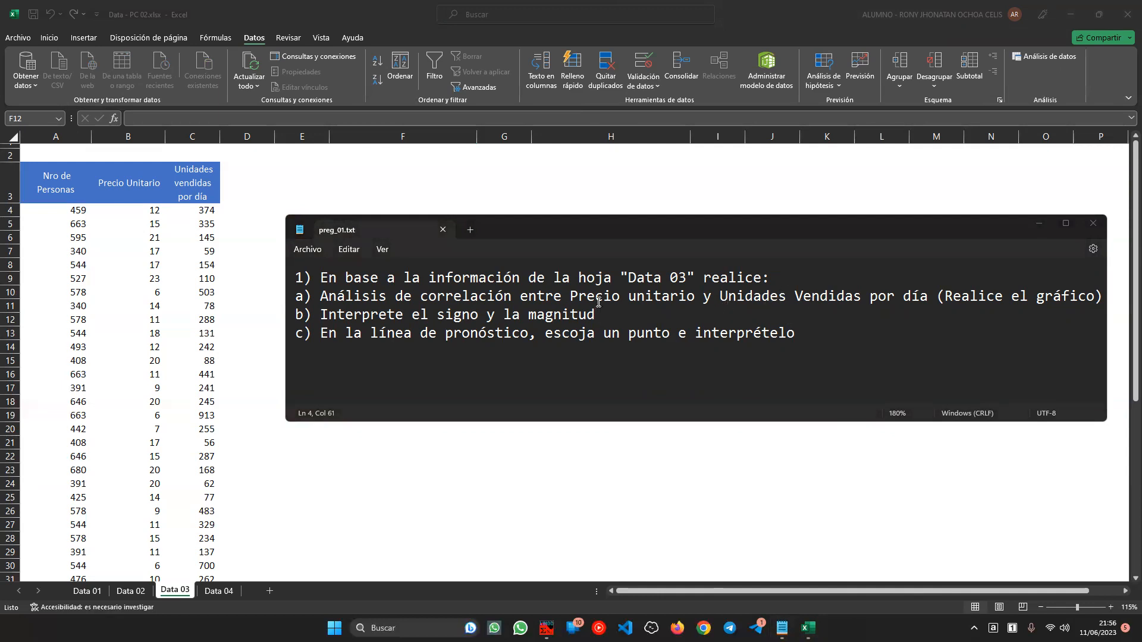
left_click_drag(569, 297, 696, 298)
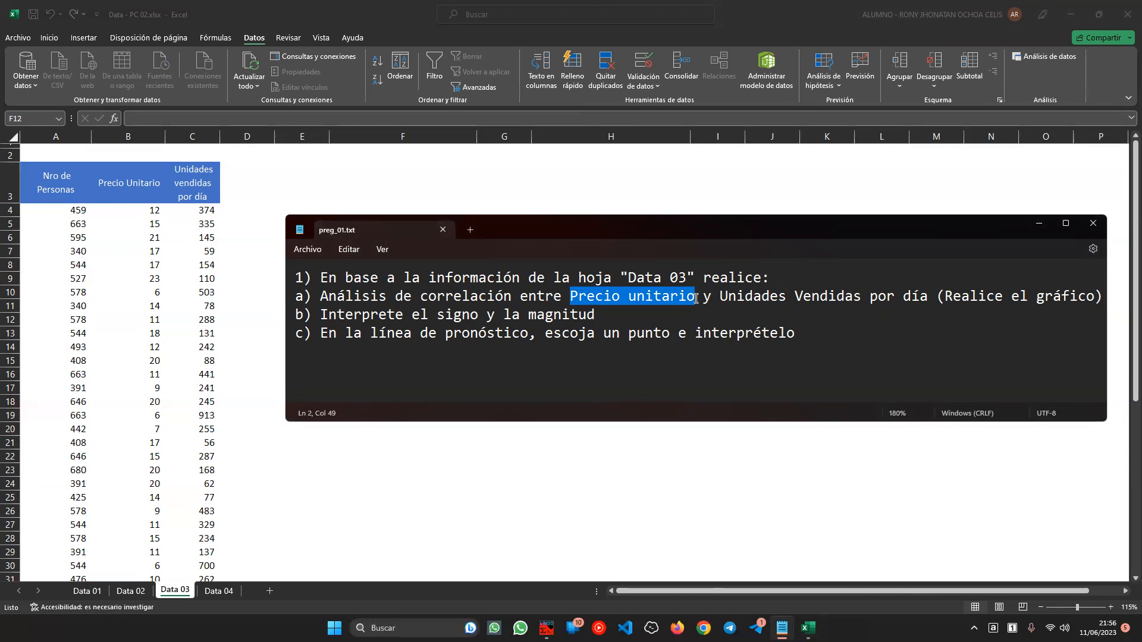
left_click_drag(719, 296, 928, 298)
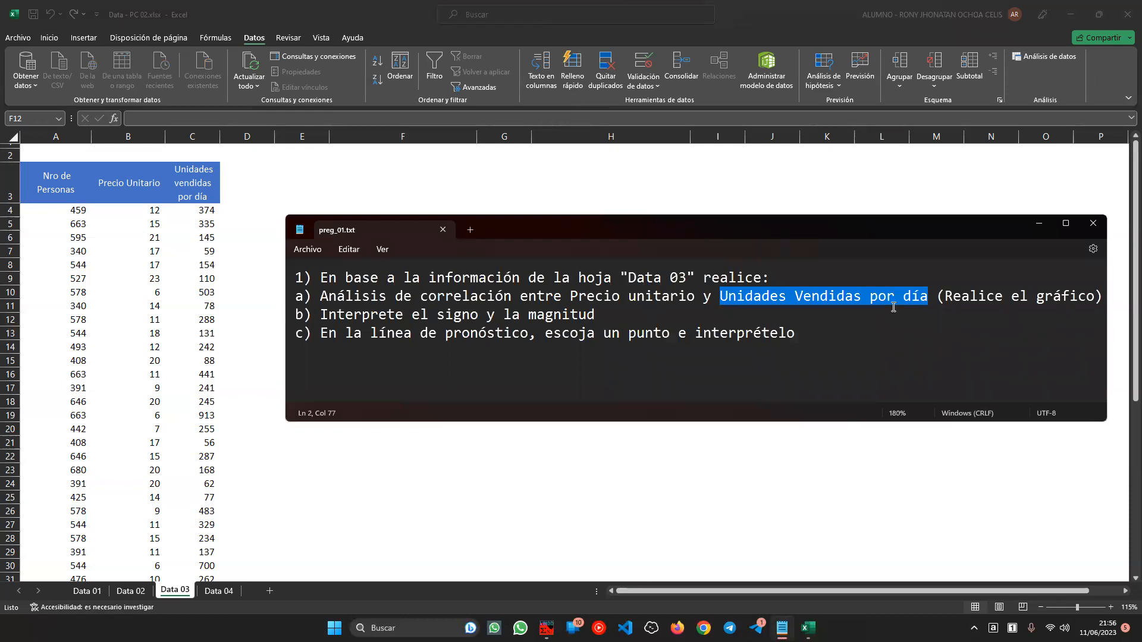
left_click(1097, 298)
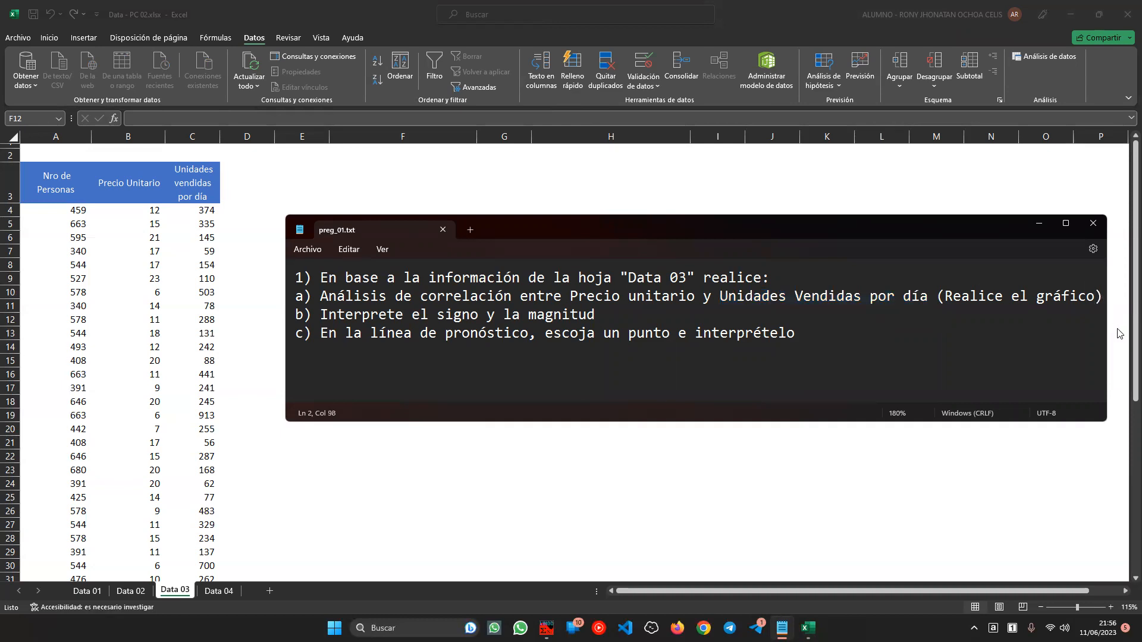
key("Return")
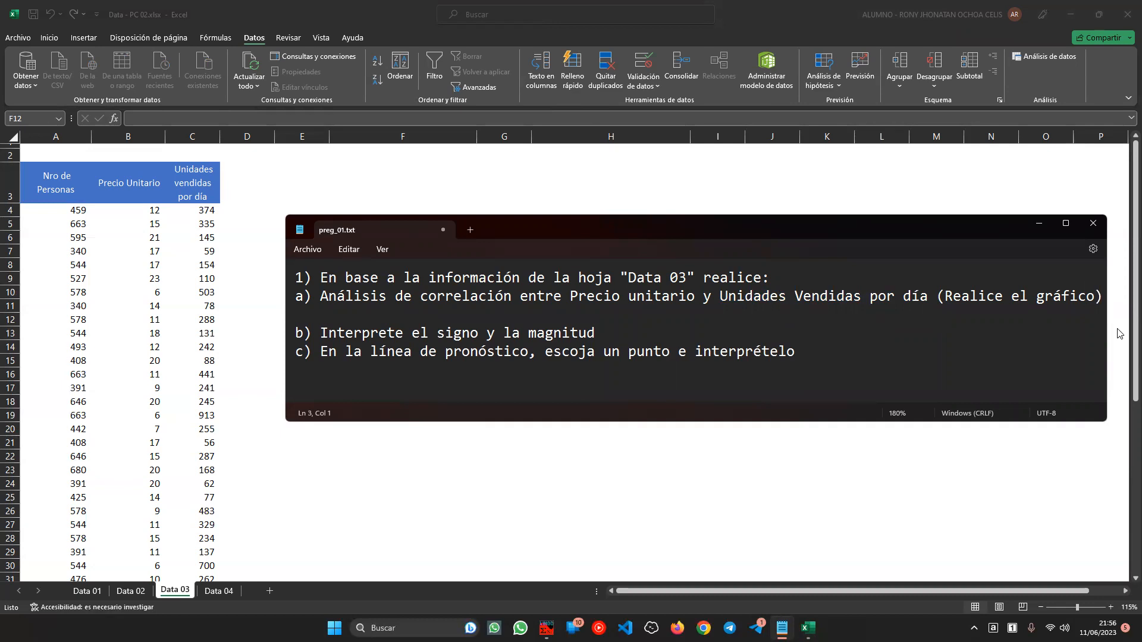
type("va")
key("BackSpace")
key("BackSpace")
type("-")
key("Caps_Lock")
type("VARIABLE INDEPENDIENTE")
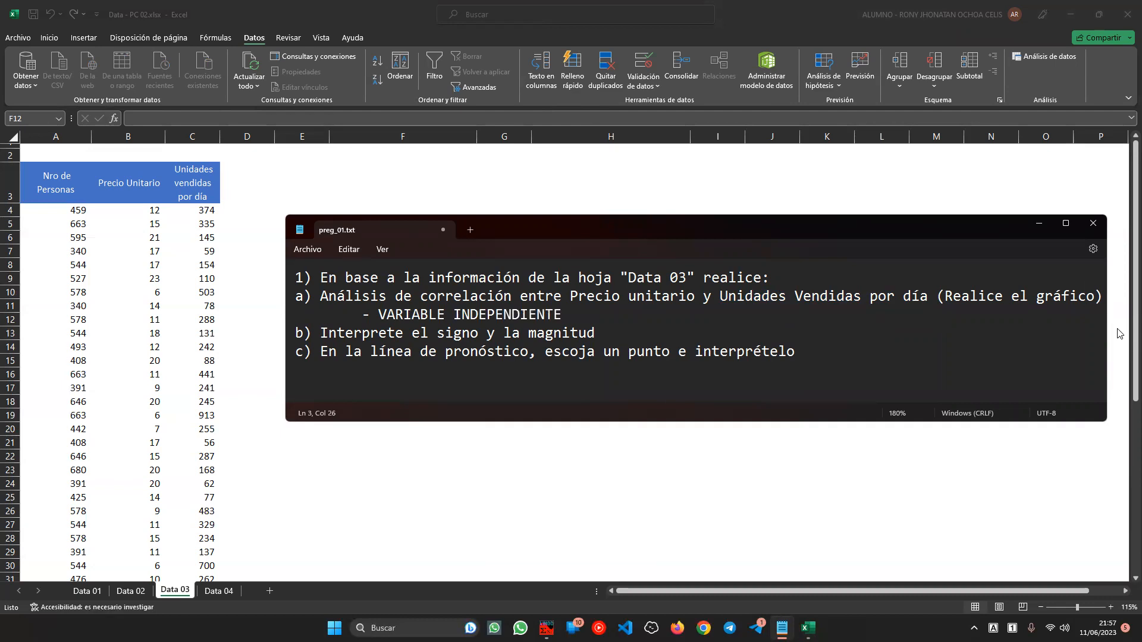
type(": P")
key("Caps_Lock")
type("recio")
key("Return")
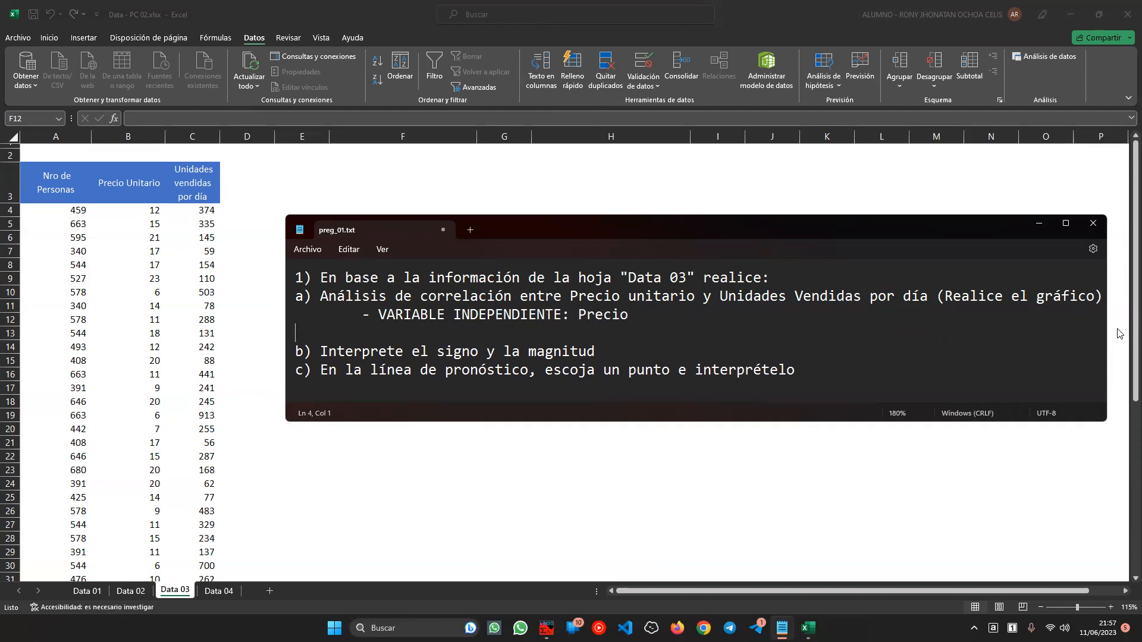
Add the indented line "- VARIABLE DEPENDIENTE: Unidades Vendidas" below the independent variable line
type("- Va")
key("BackSpace")
key("Caps_Lock")
type("ARIABL")
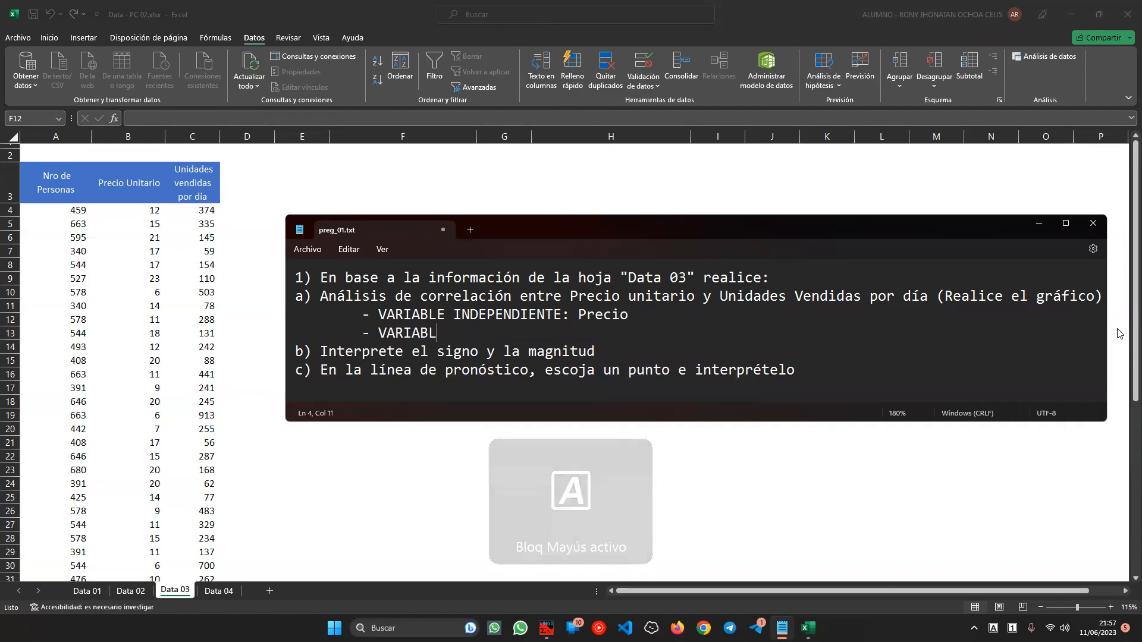
type("E DEPENDIENTE")
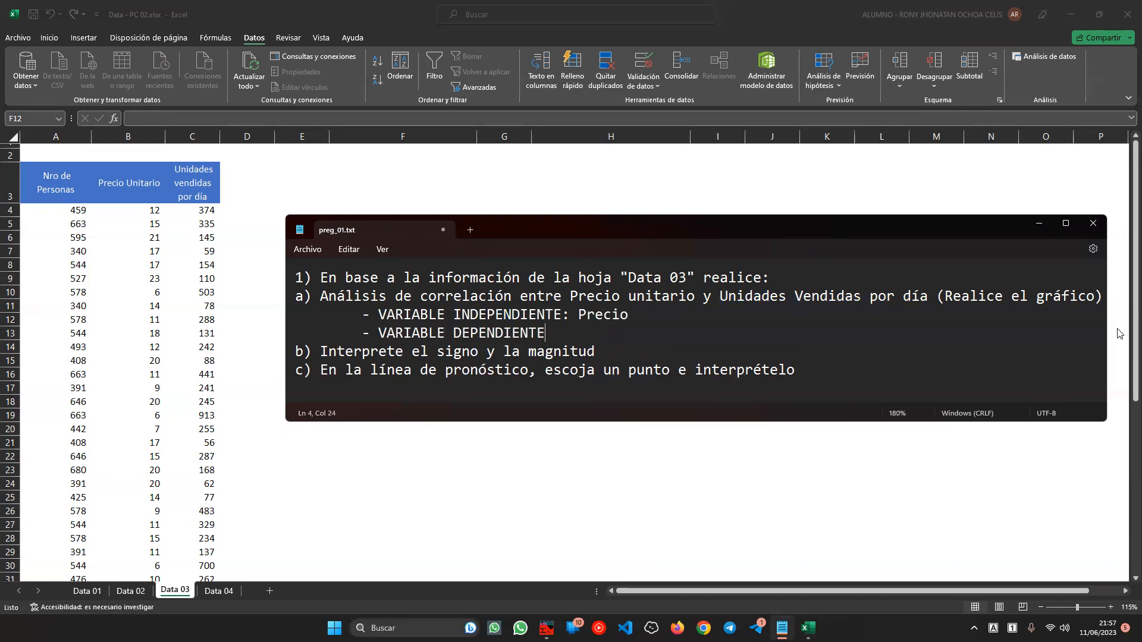
type(": U")
key("Caps_Lock")
type("nidades Vendidas")
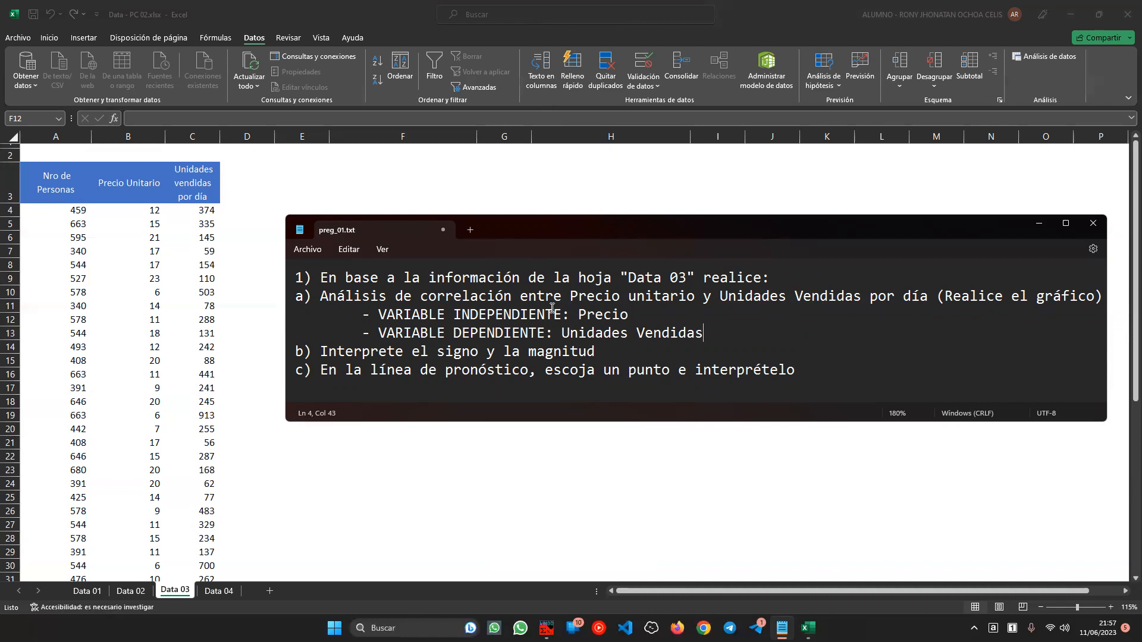
double_click(597, 314)
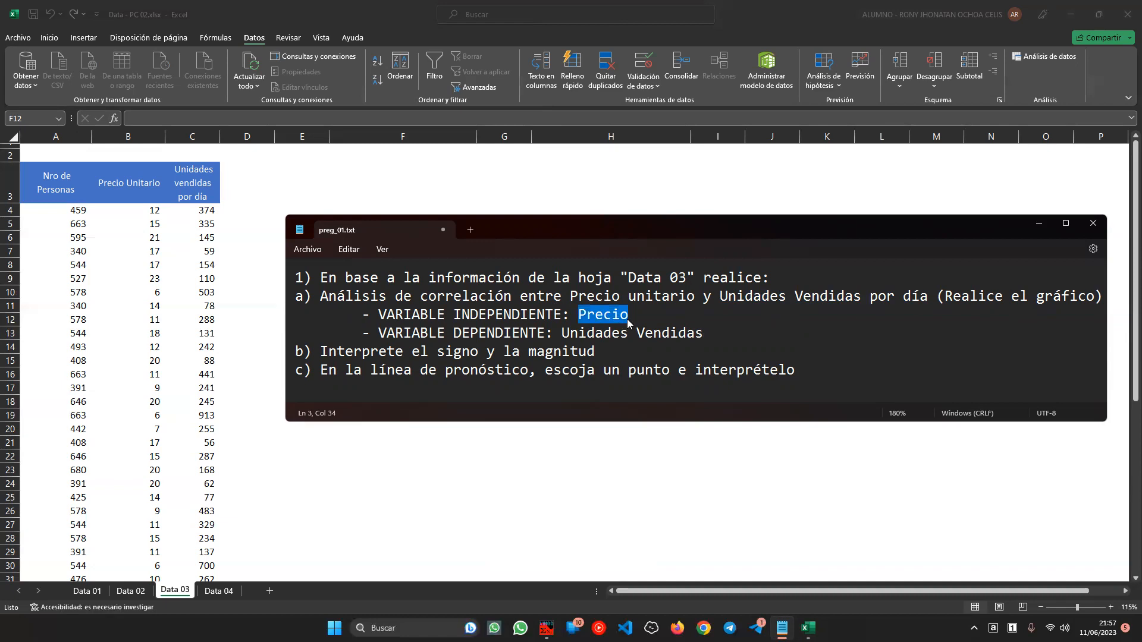
key("Right")
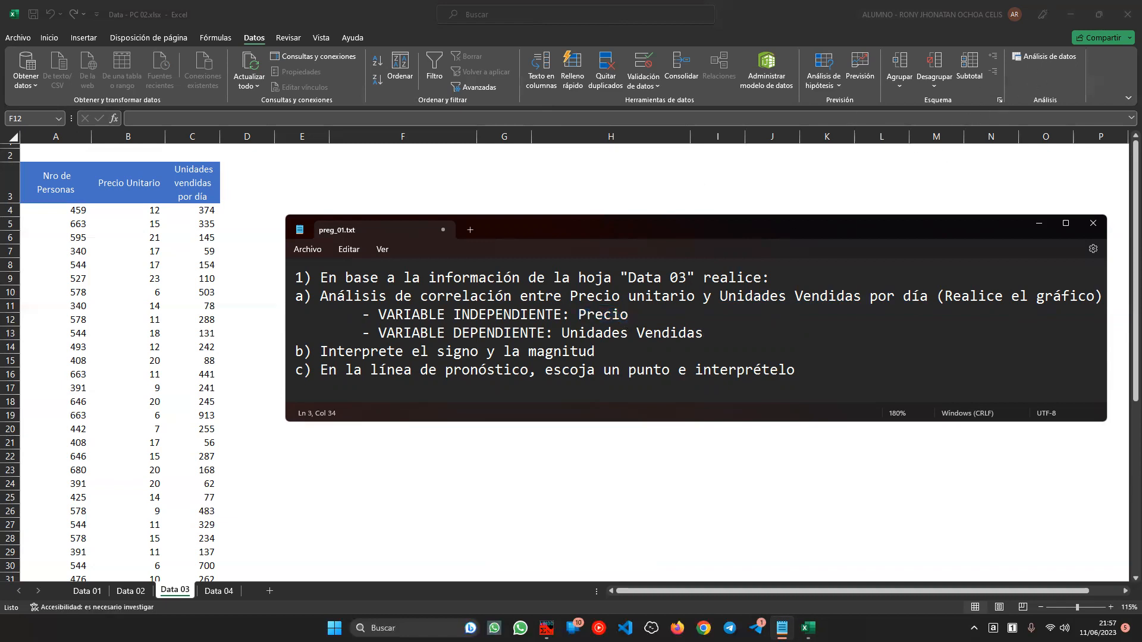
Switch back to the Data 03 sheet in Excel and start the Regresión tool from Análisis de datos
left_click(1036, 61)
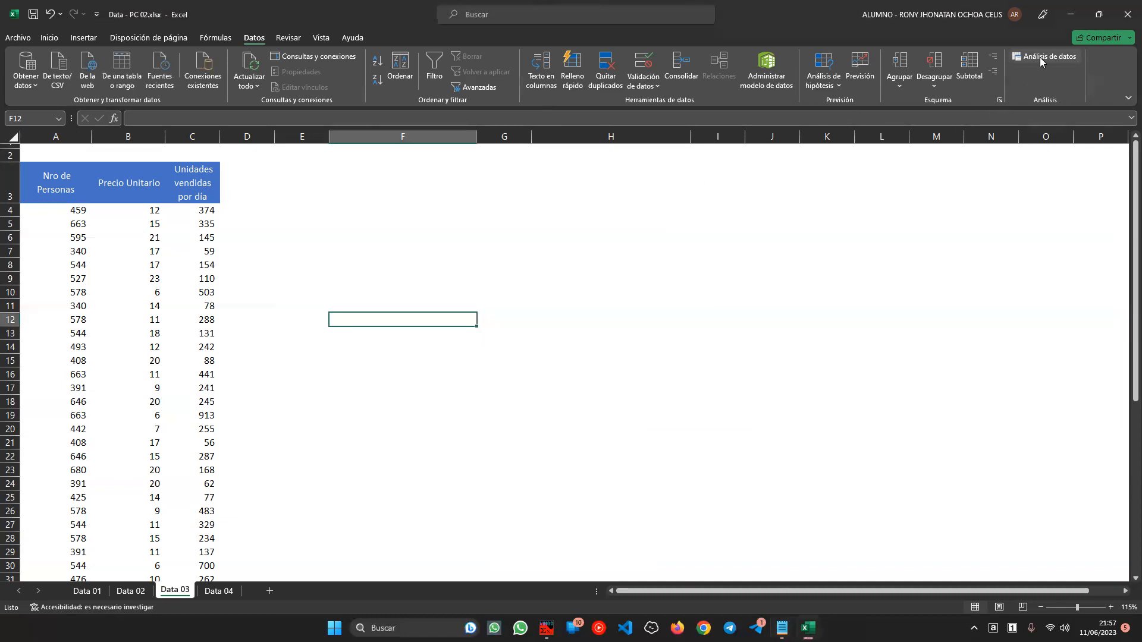
left_click(1040, 56)
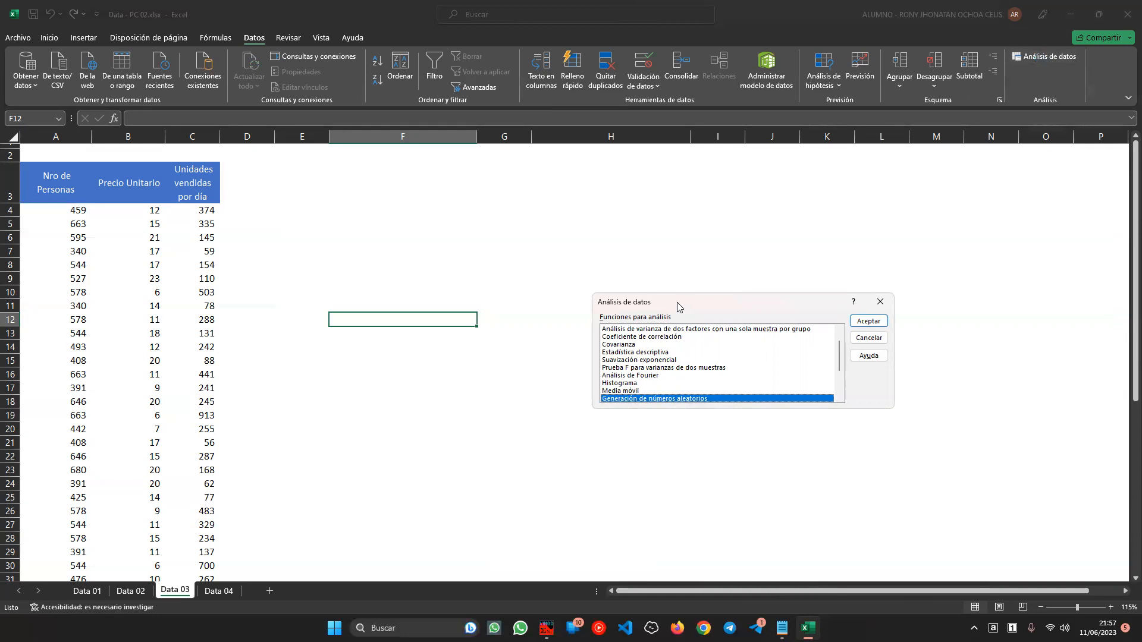
left_click_drag(678, 307, 516, 281)
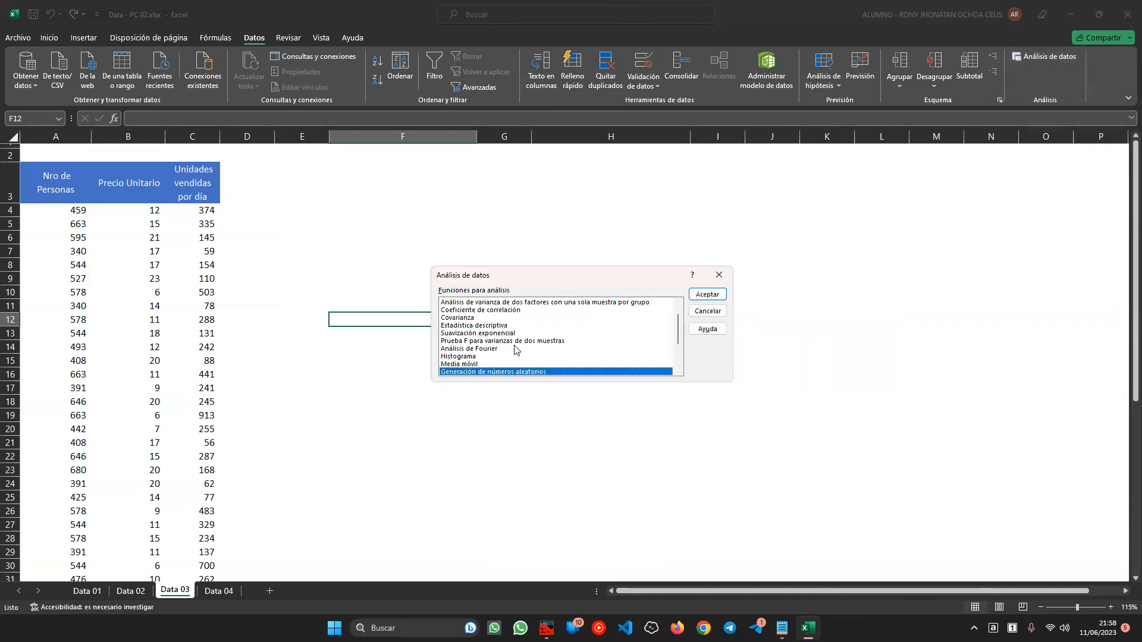
scroll(515, 347, "up", 1)
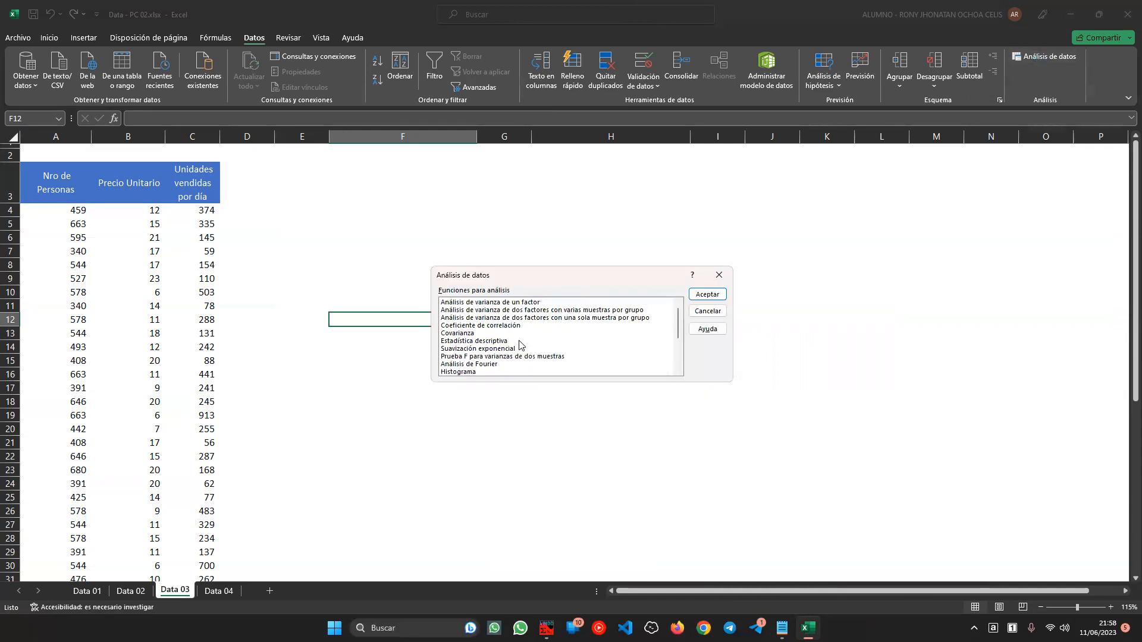
scroll(487, 341, "down", 2)
left_click(486, 342)
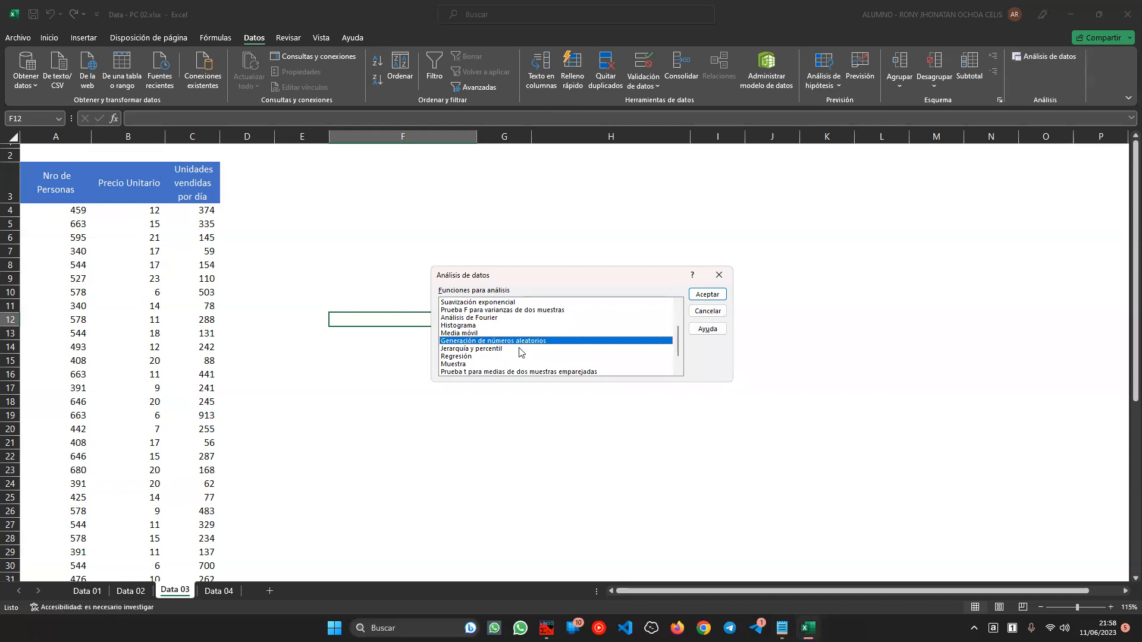
scroll(519, 351, "down", 1)
left_click(460, 334)
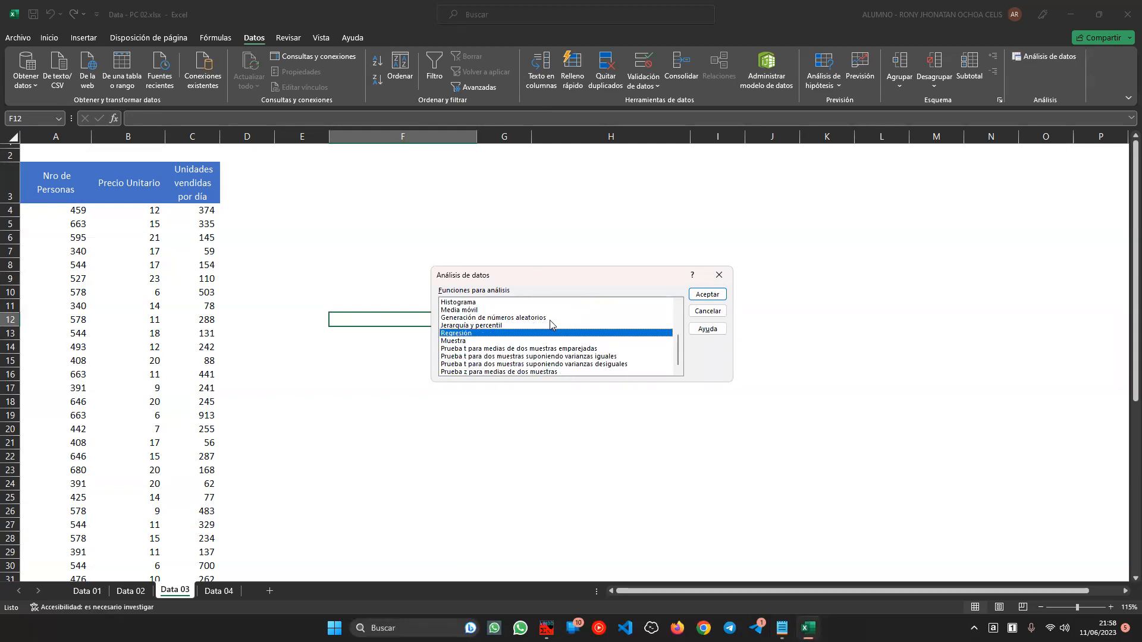
left_click(781, 627)
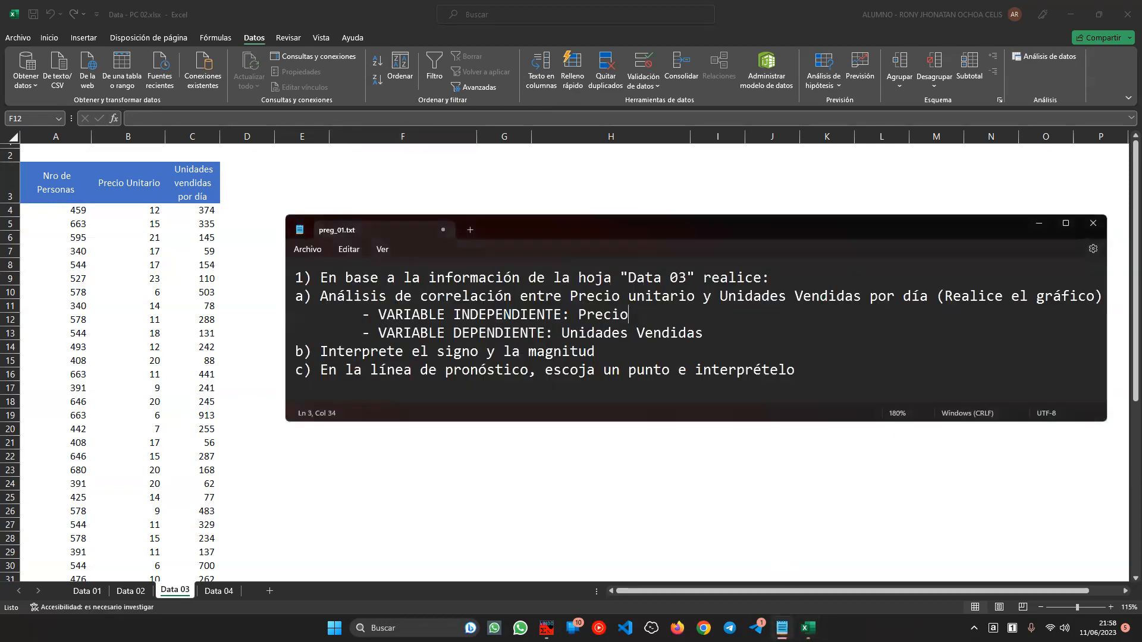
double_click(597, 316)
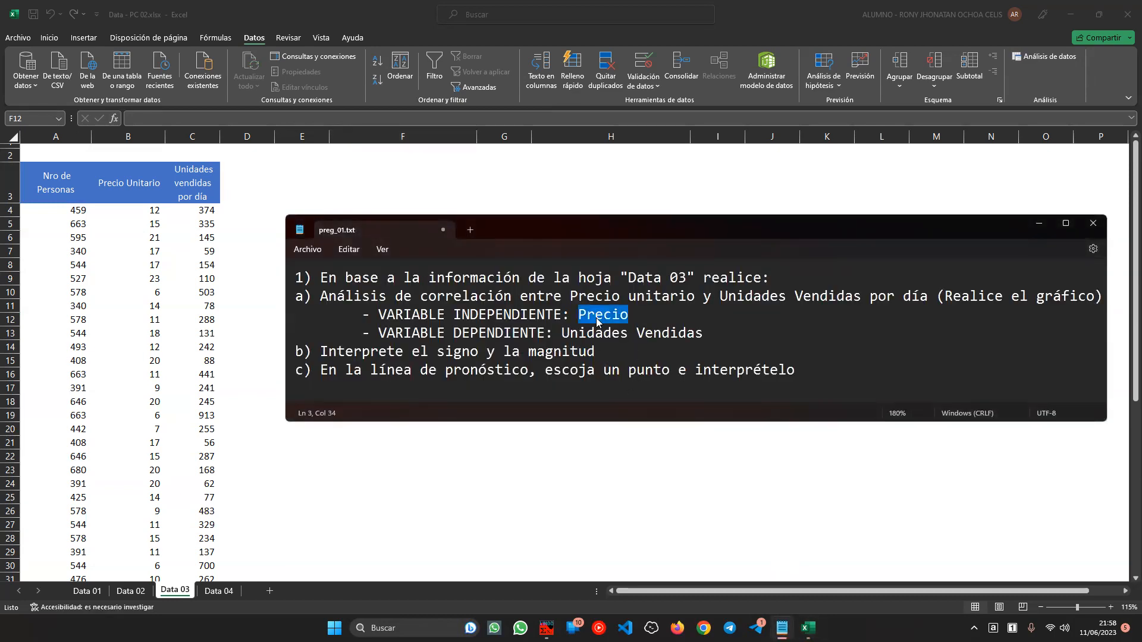
double_click(568, 334)
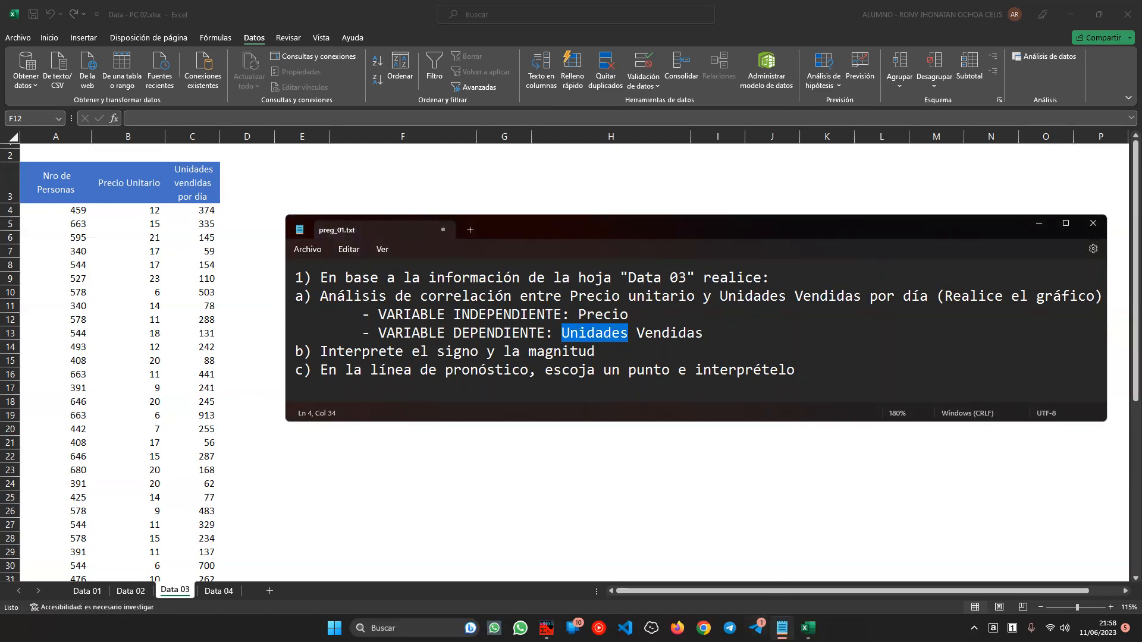
left_click(781, 627)
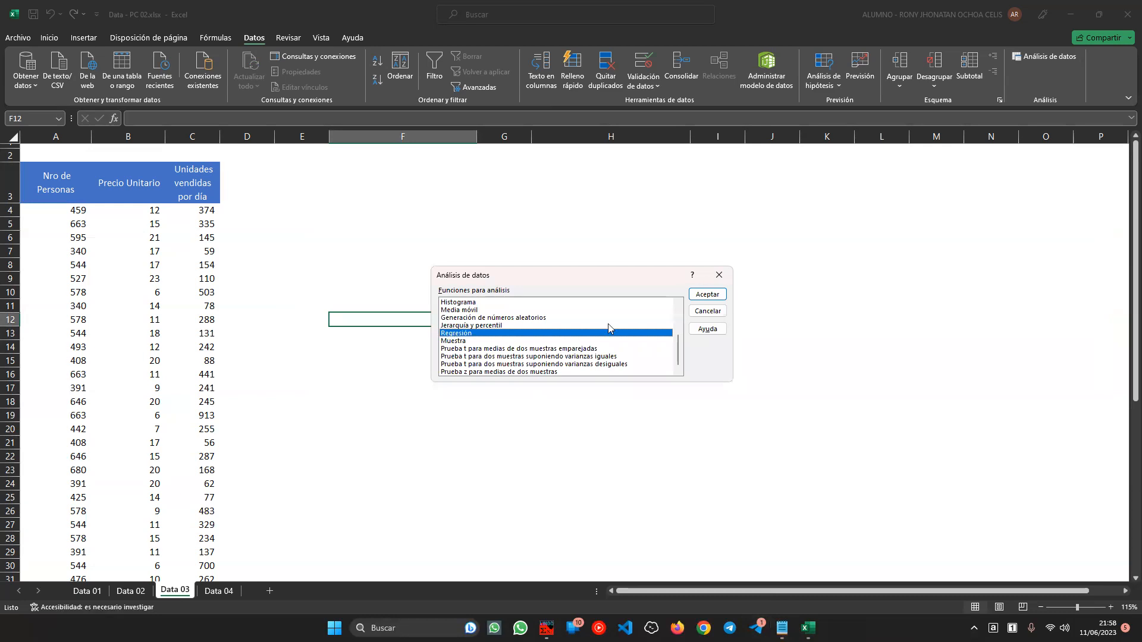
left_click(707, 294)
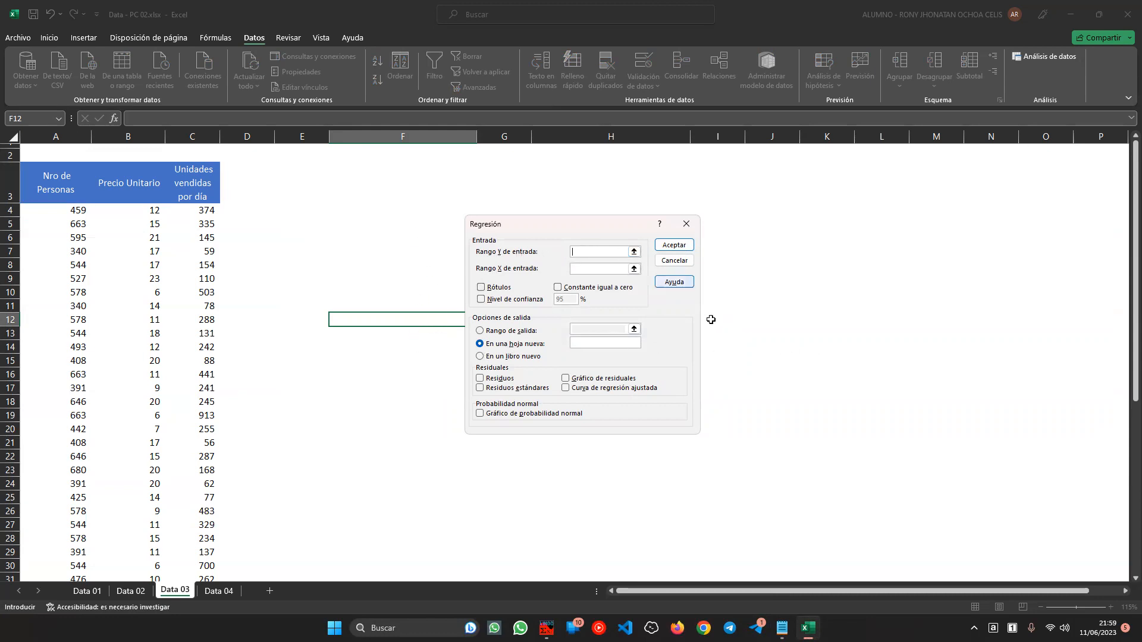
Check the preg_01.txt notes in Notepad for which variable is the dependent one in the regression
left_click(782, 628)
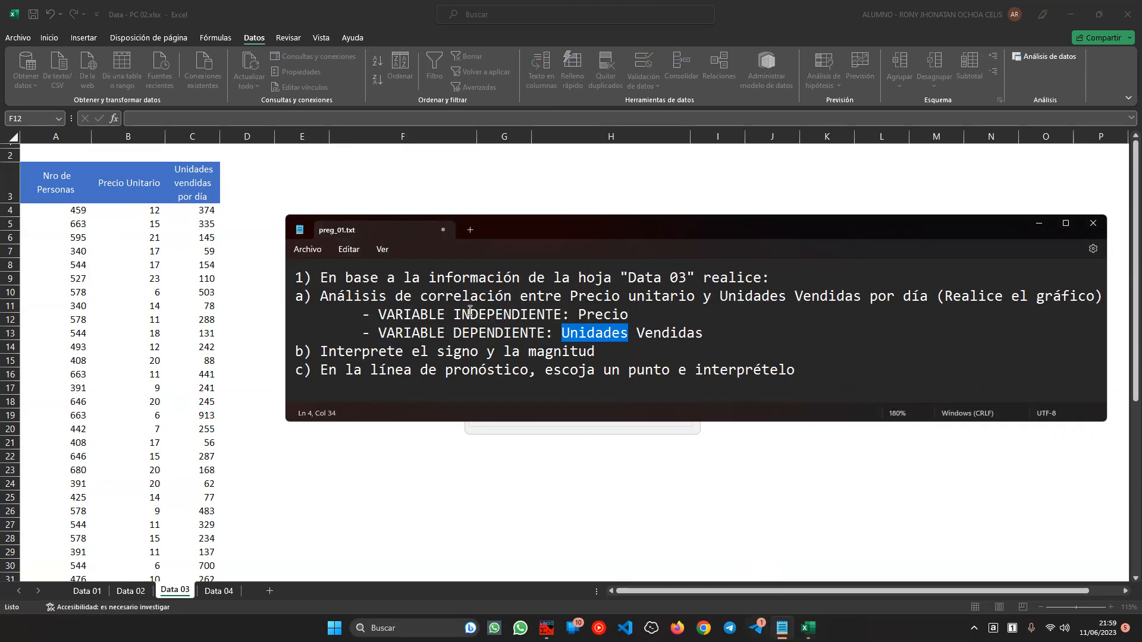
left_click(476, 329)
left_click_drag(555, 334, 365, 340)
left_click(741, 341)
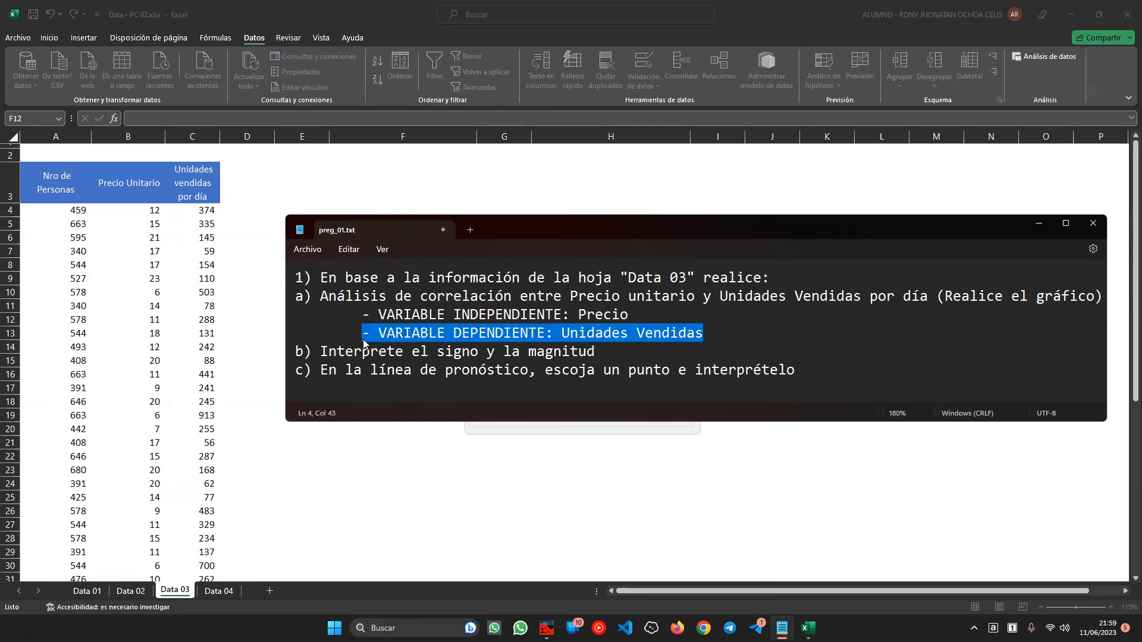
left_click(445, 342)
double_click(482, 337)
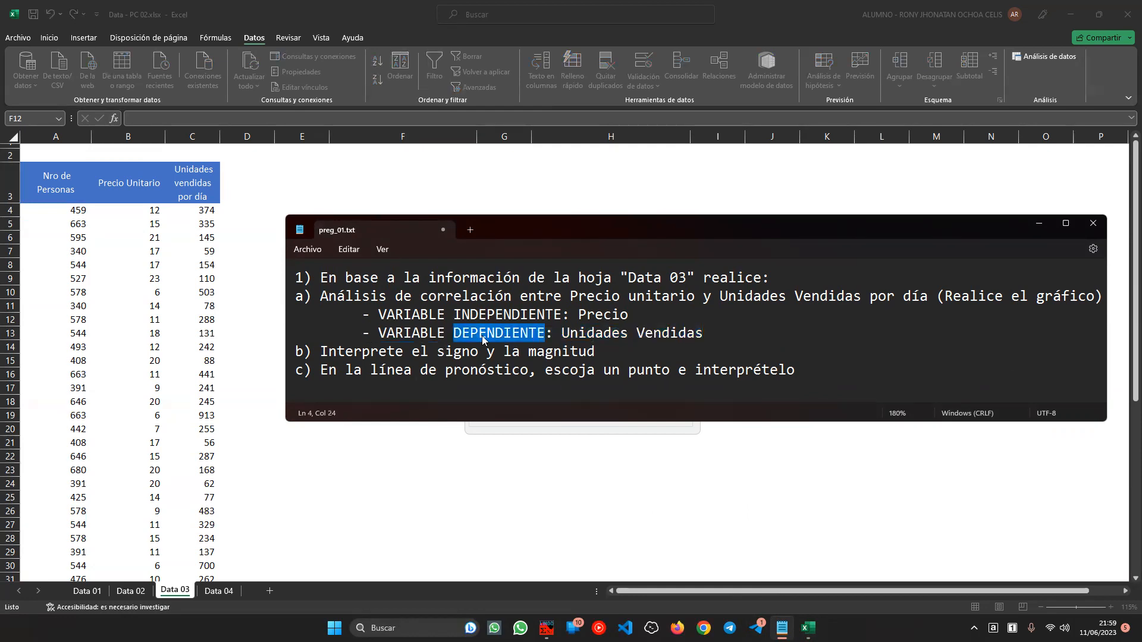
left_click(539, 333)
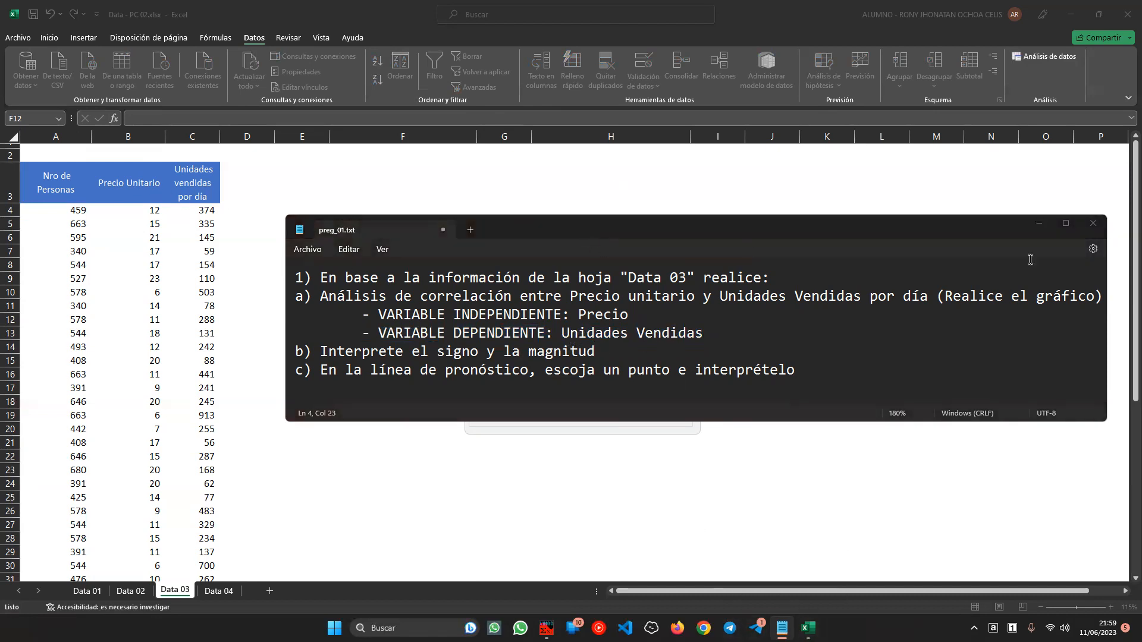
Return to the Regresión dialog in Excel and set the Y input range to the units sold per day column, C3:C53
left_click(1038, 224)
left_click(634, 251)
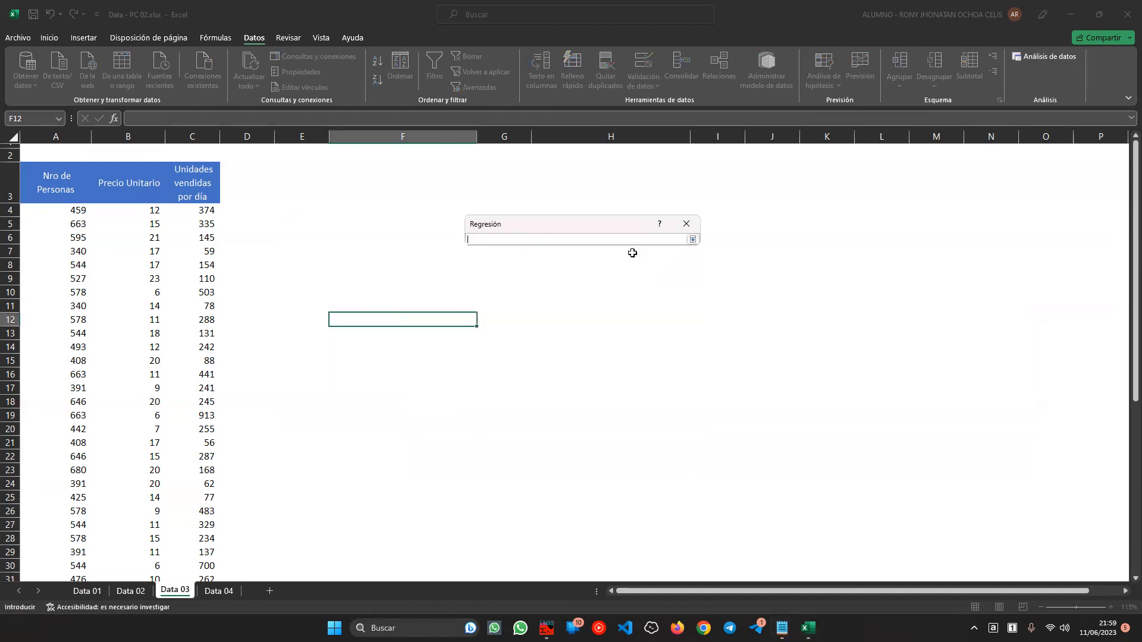
left_click_drag(190, 175, 218, 560)
scroll(331, 462, "up", 7)
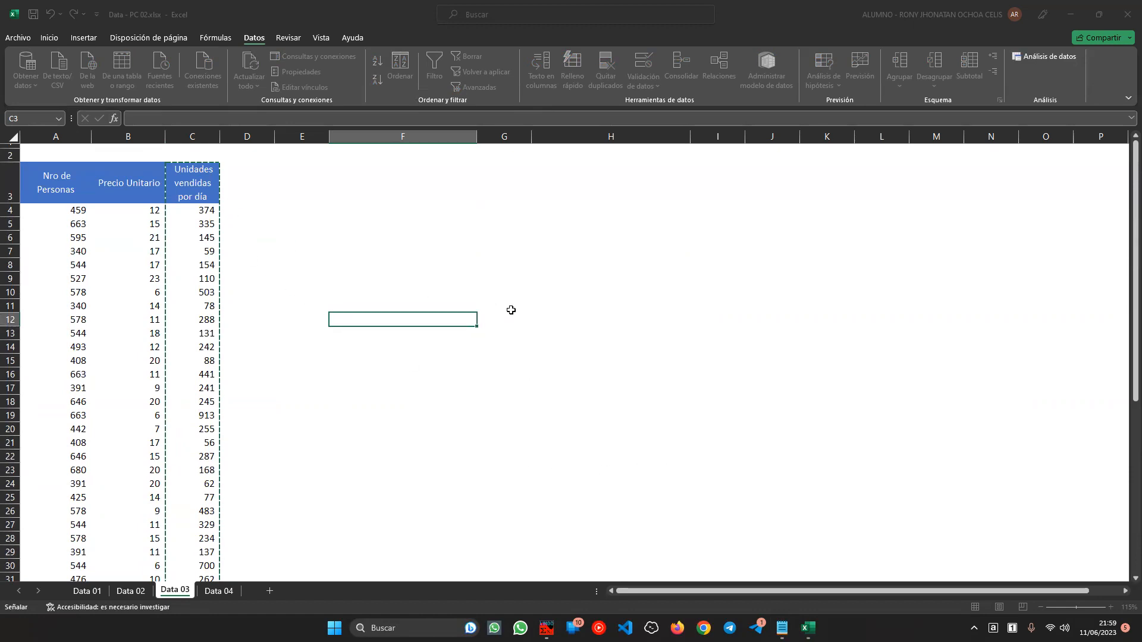
left_click_drag(197, 173, 217, 6)
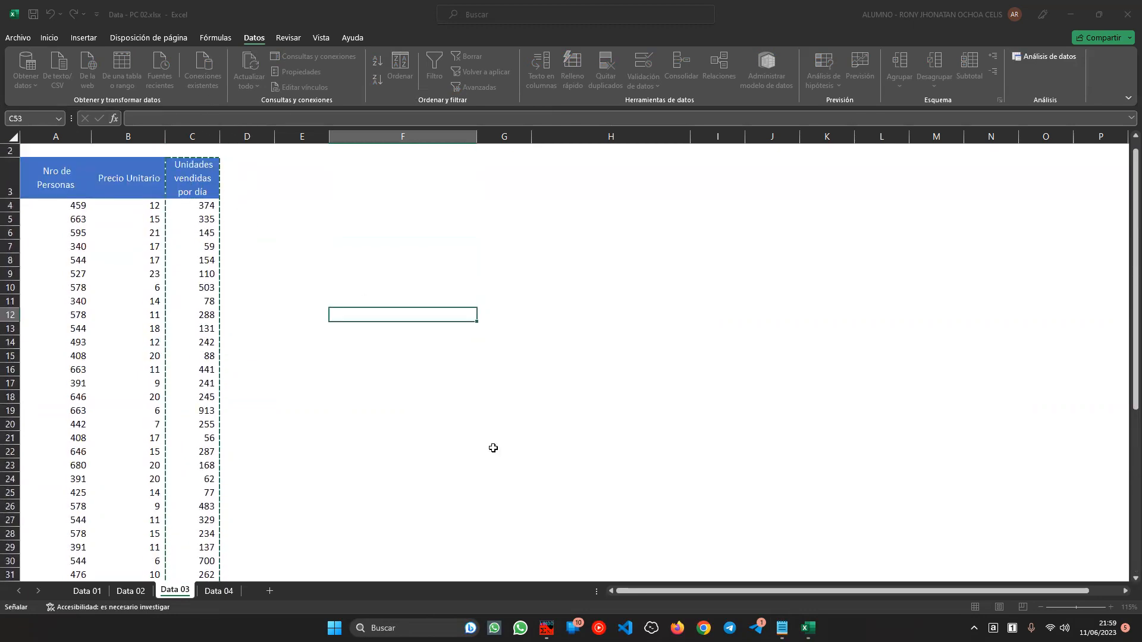
mouse_move(808, 627)
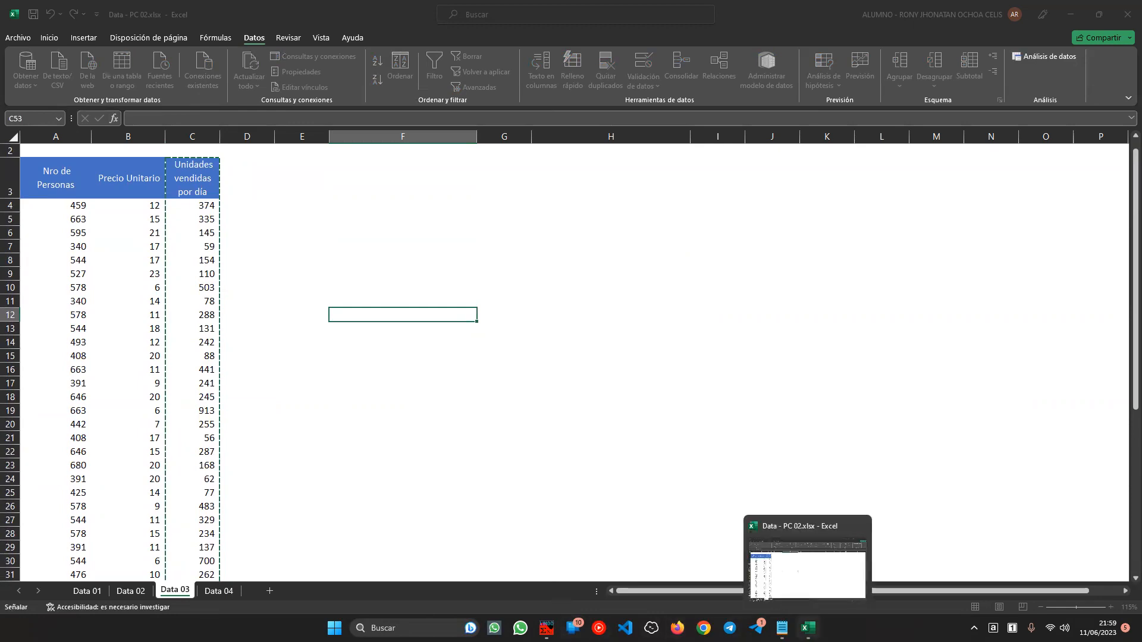
left_click(811, 592)
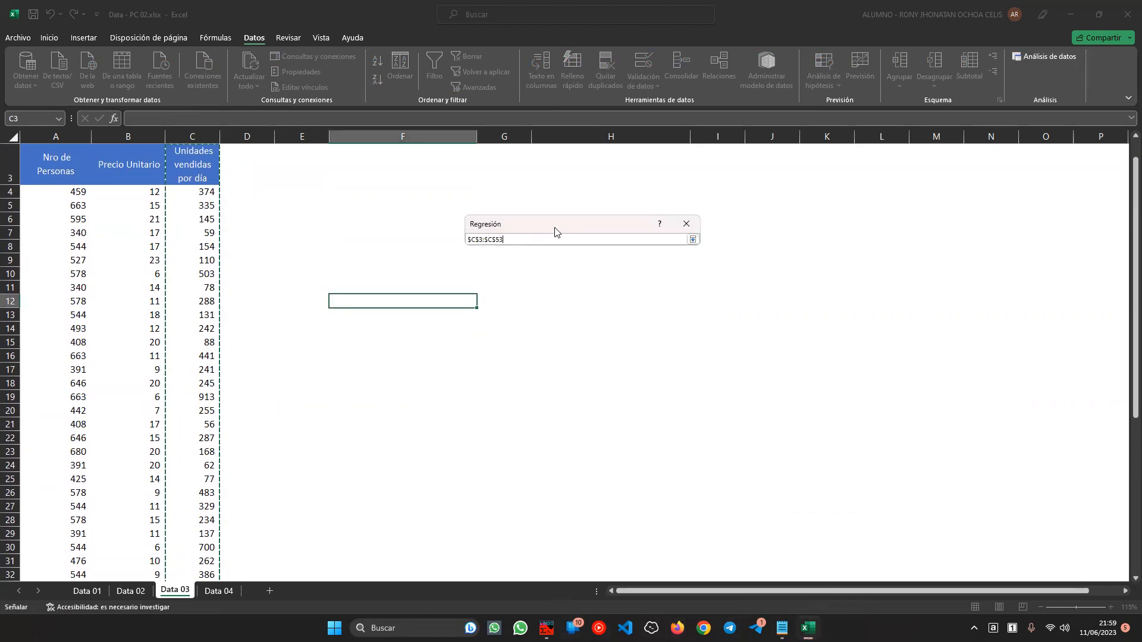
left_click(693, 239)
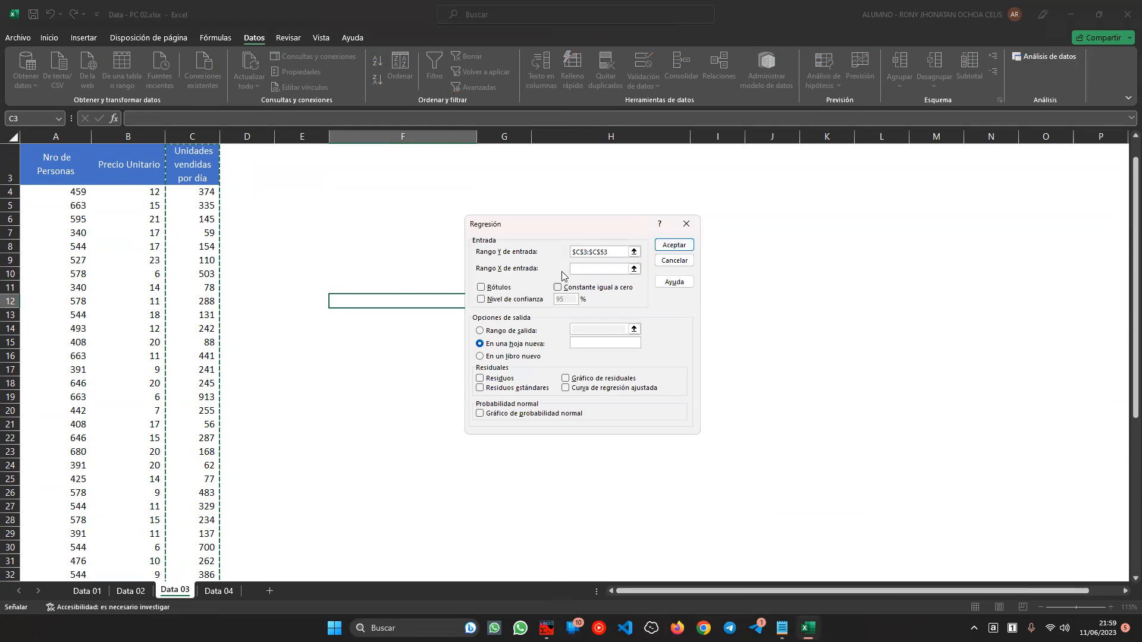
Set the regression's X input range to the Precio Unitario column, B3:B53, and review both input ranges
left_click(634, 269)
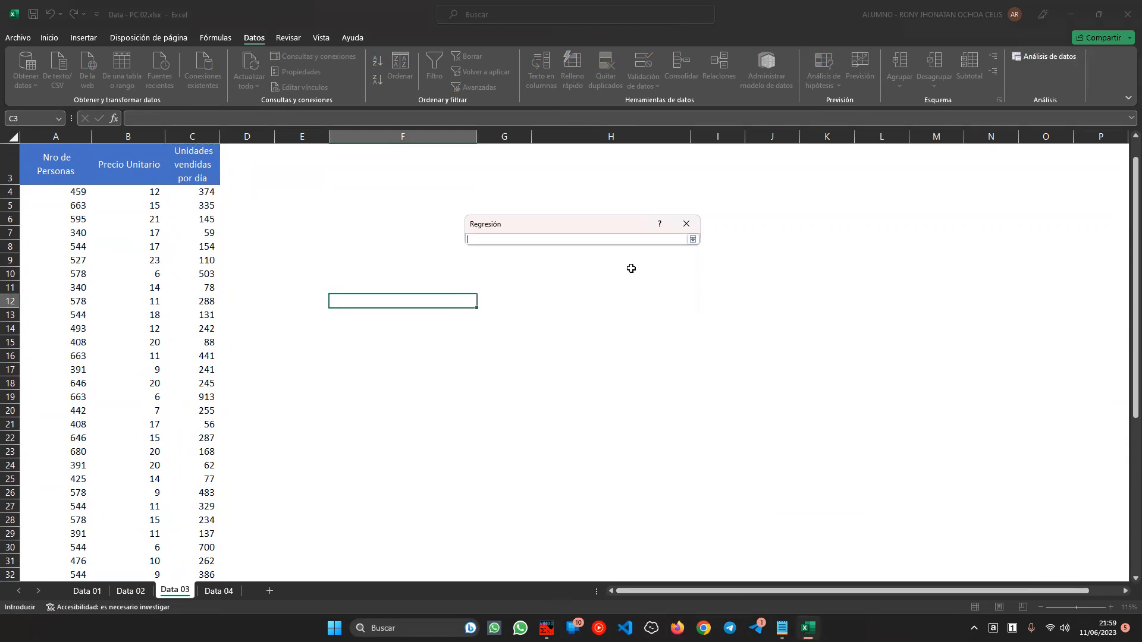
left_click_drag(115, 179, 153, 560)
left_click(693, 239)
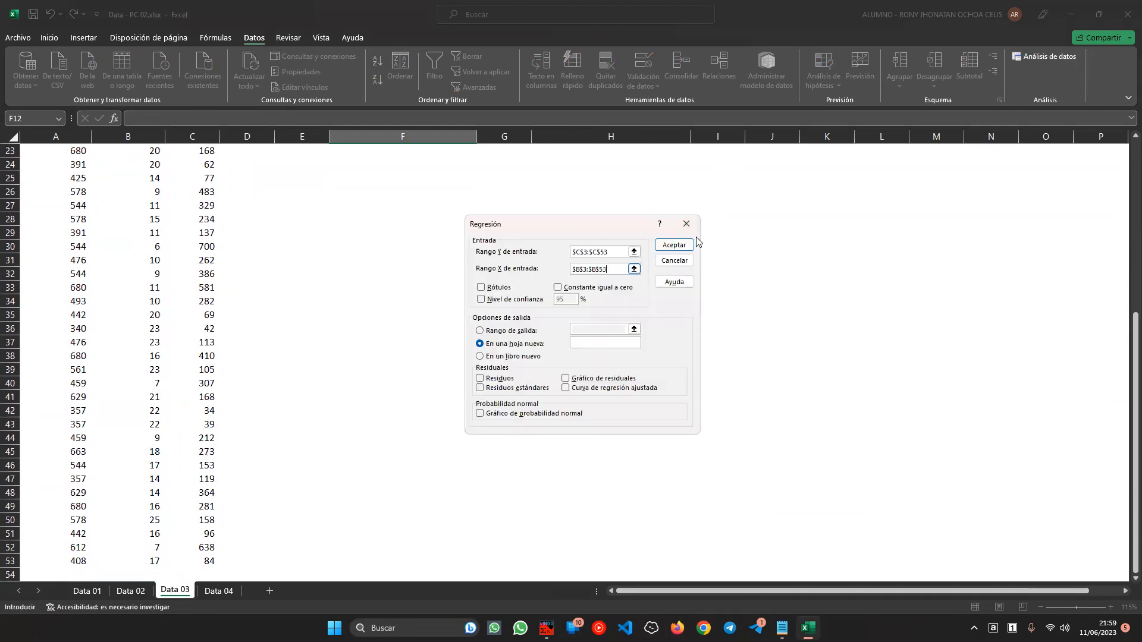
scroll(309, 331, "up", 7)
left_click(615, 250)
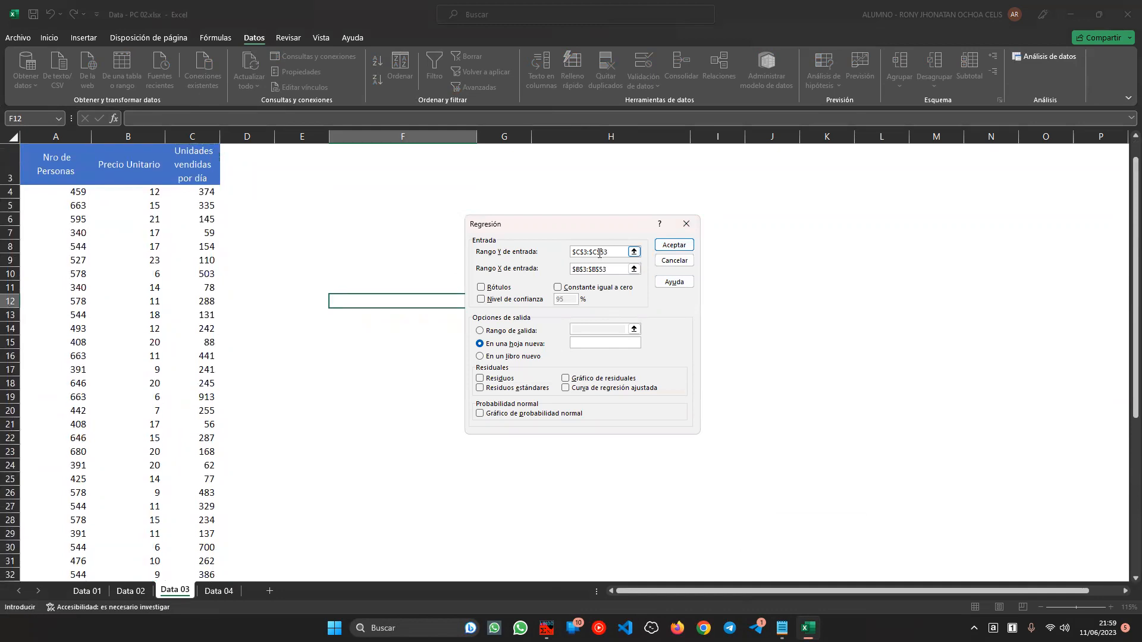
left_click(597, 267)
left_click(597, 254)
scroll(284, 273, "up", 1)
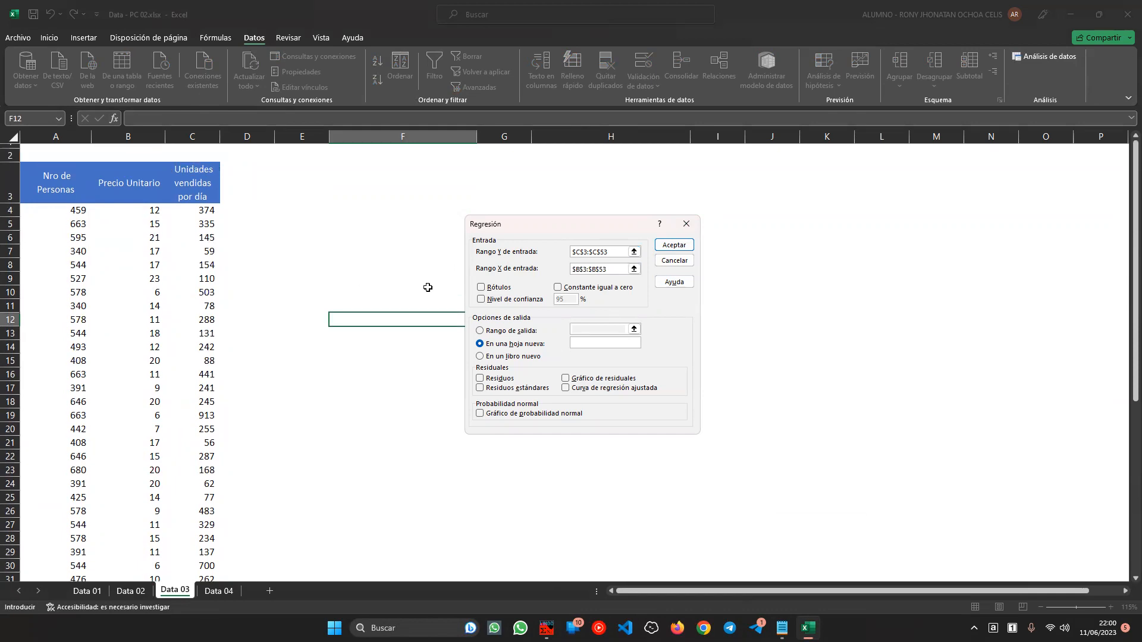
Check the graph requirement of question a) in the preg_01.txt notes in Notepad, and return to Excel's Regresión dialog
left_click(782, 628)
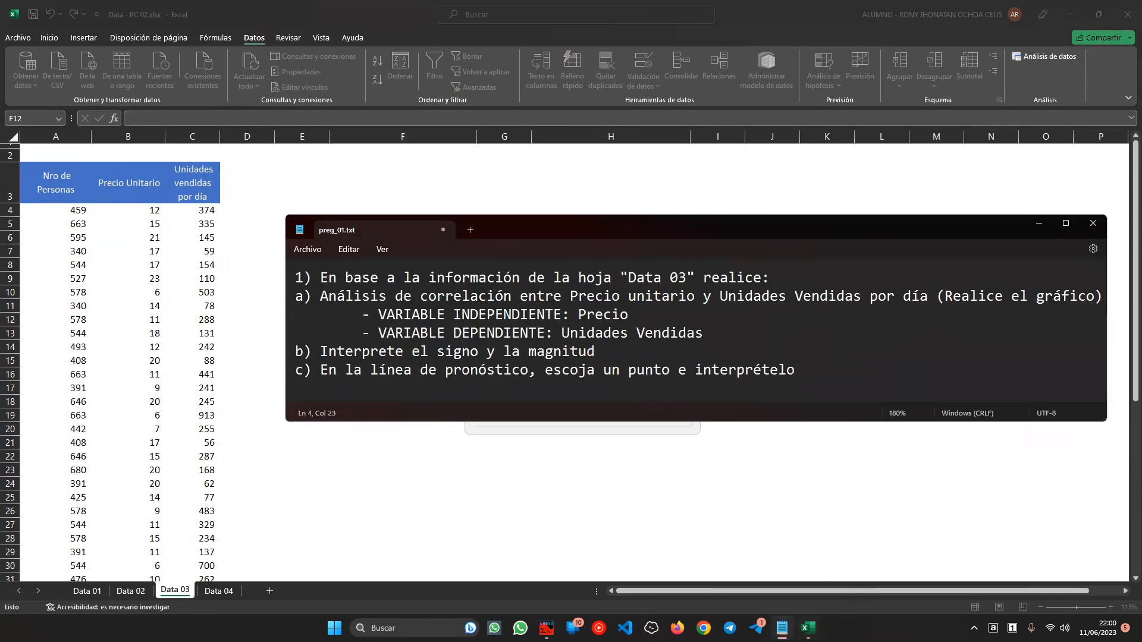
left_click_drag(985, 303, 1086, 302)
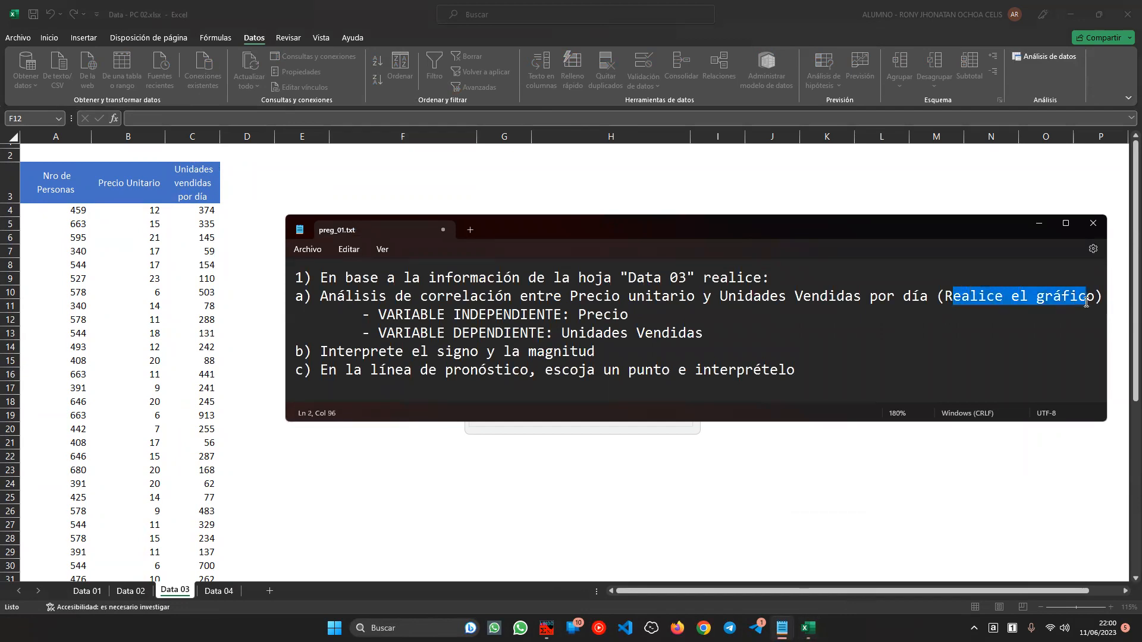
left_click(544, 465)
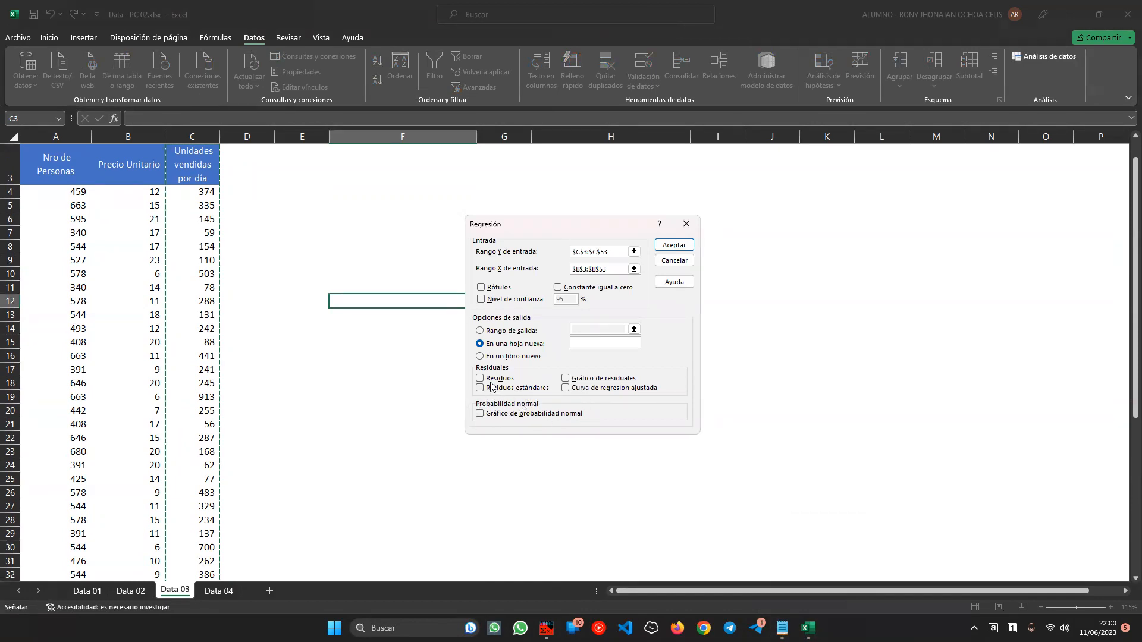
Enable the Residuos, Residuos estándares and Curva de regresión ajustada options for the regression
left_click(480, 379)
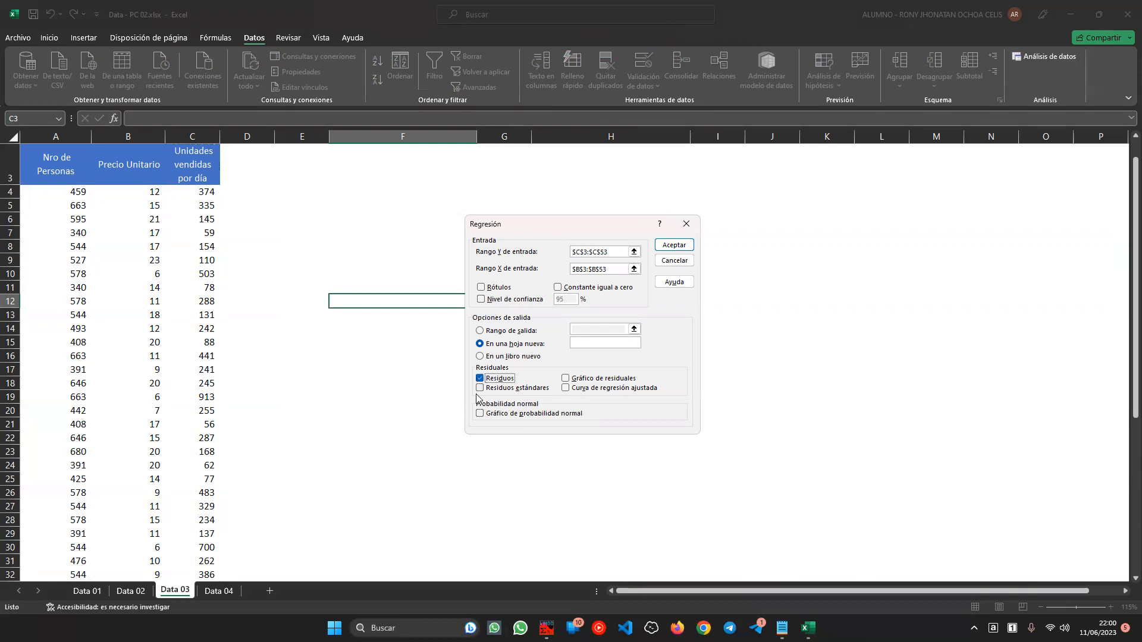
left_click(480, 388)
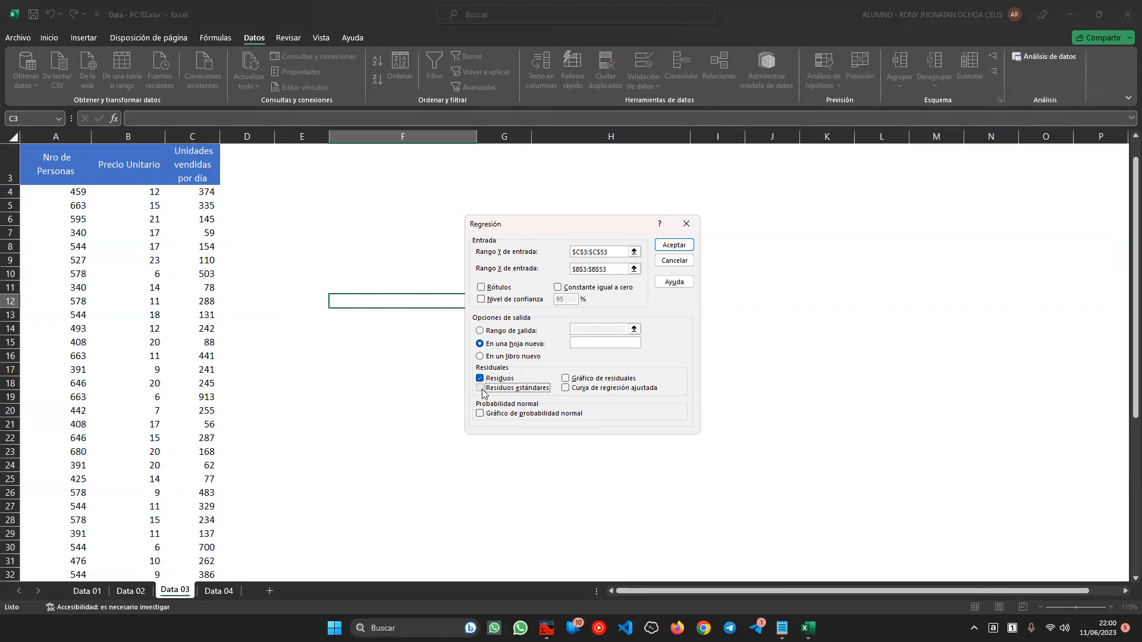
left_click(565, 390)
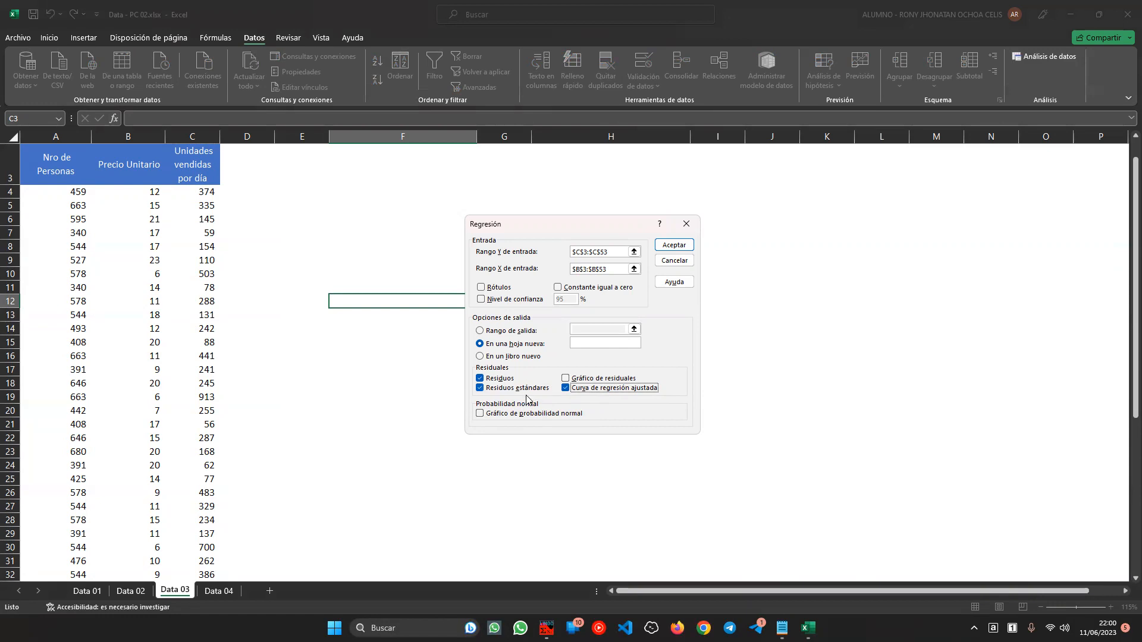
left_click(663, 390)
left_click(634, 390)
Review questions b) and c) in the preg_01.txt notes in Notepad, covering sign and magnitude and the forecast line
key("alt+Tab")
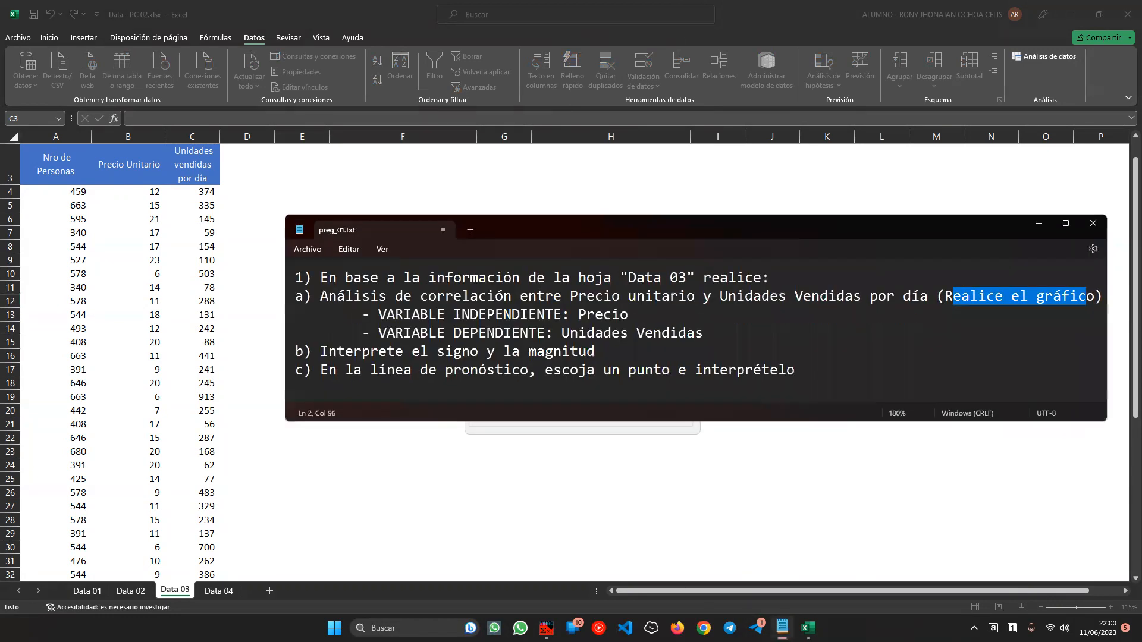
key("alt+Tab")
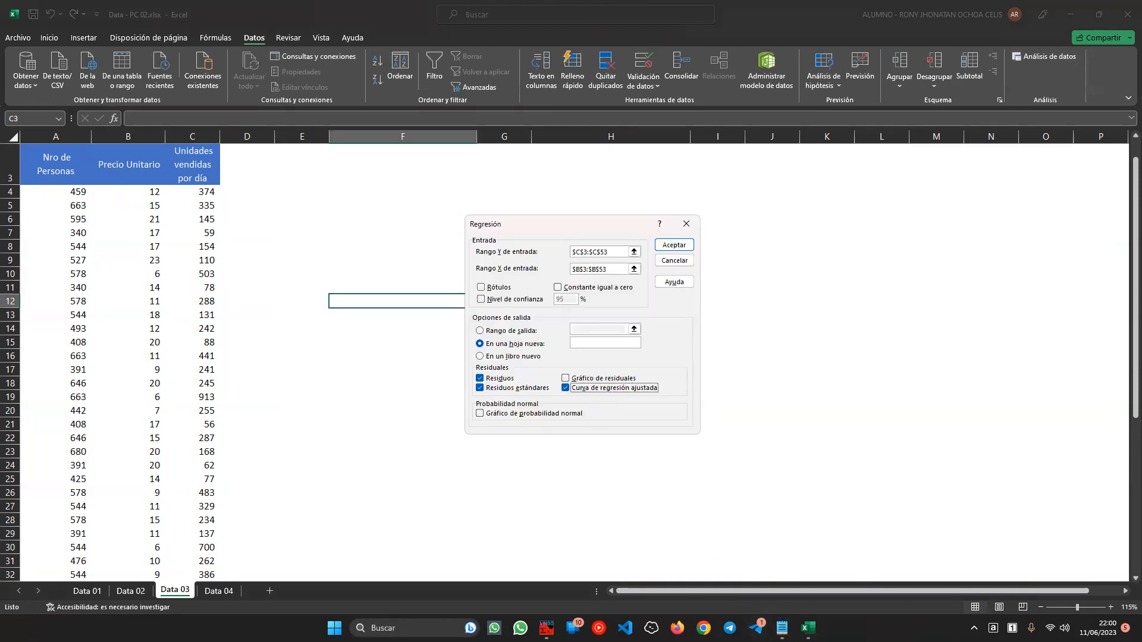
key("alt+Tab")
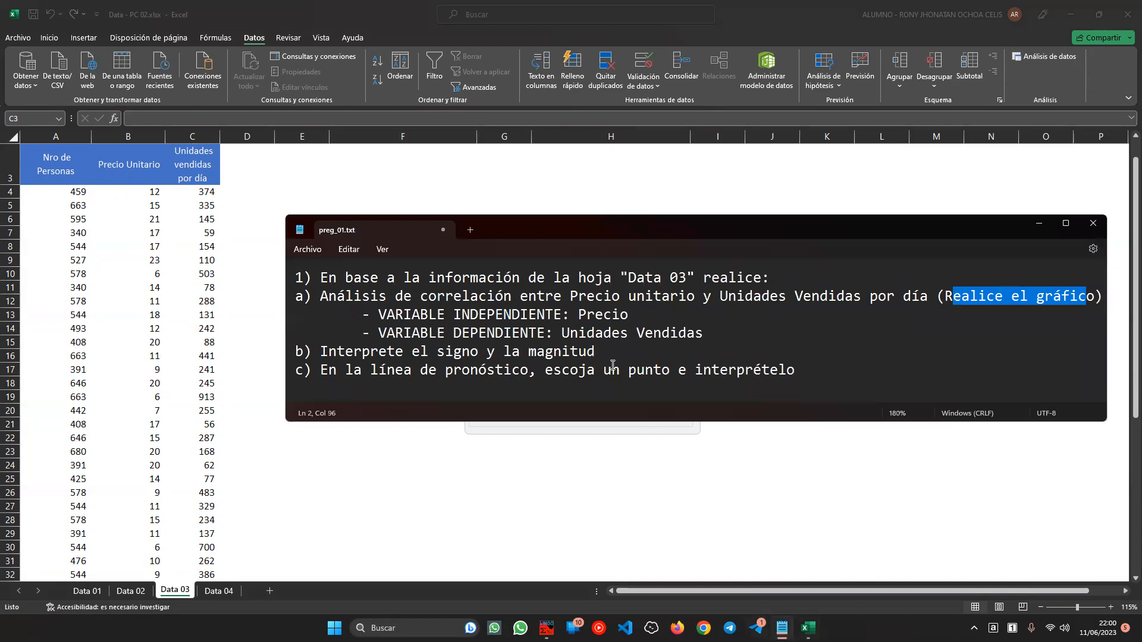
left_click_drag(351, 374, 710, 375)
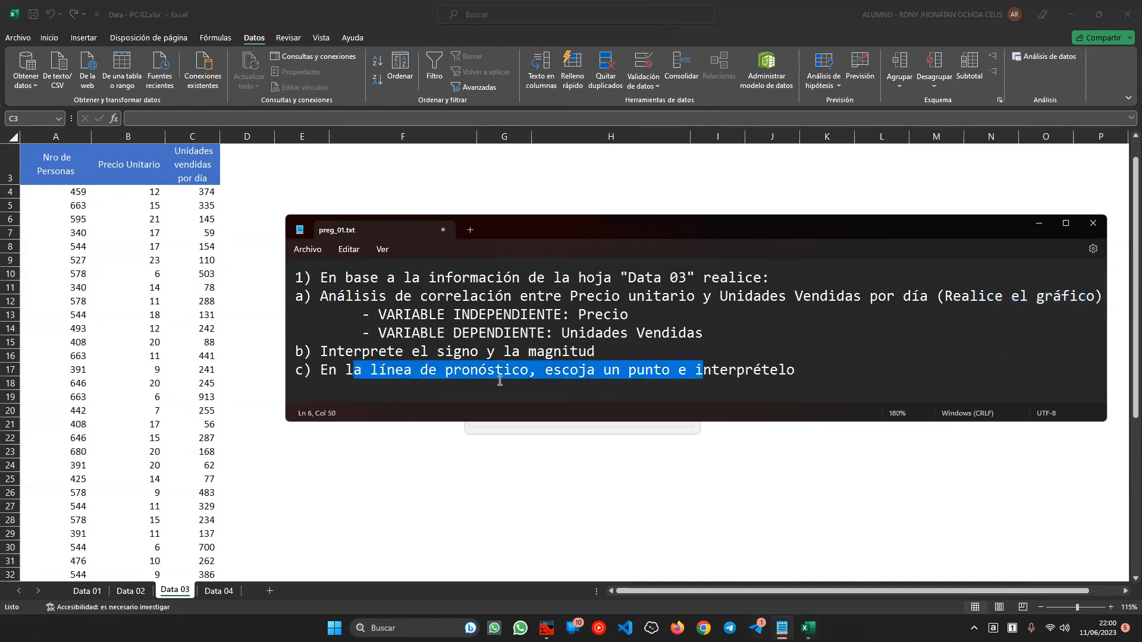
left_click(442, 355)
left_click_drag(345, 353, 597, 353)
left_click(514, 370)
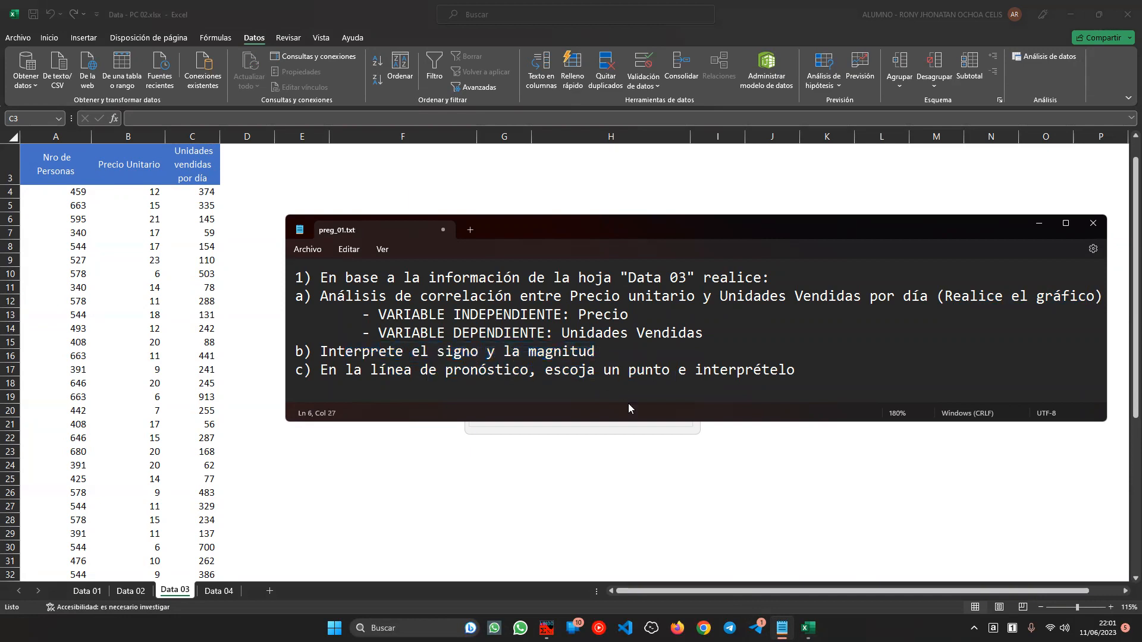
key("alt+Tab")
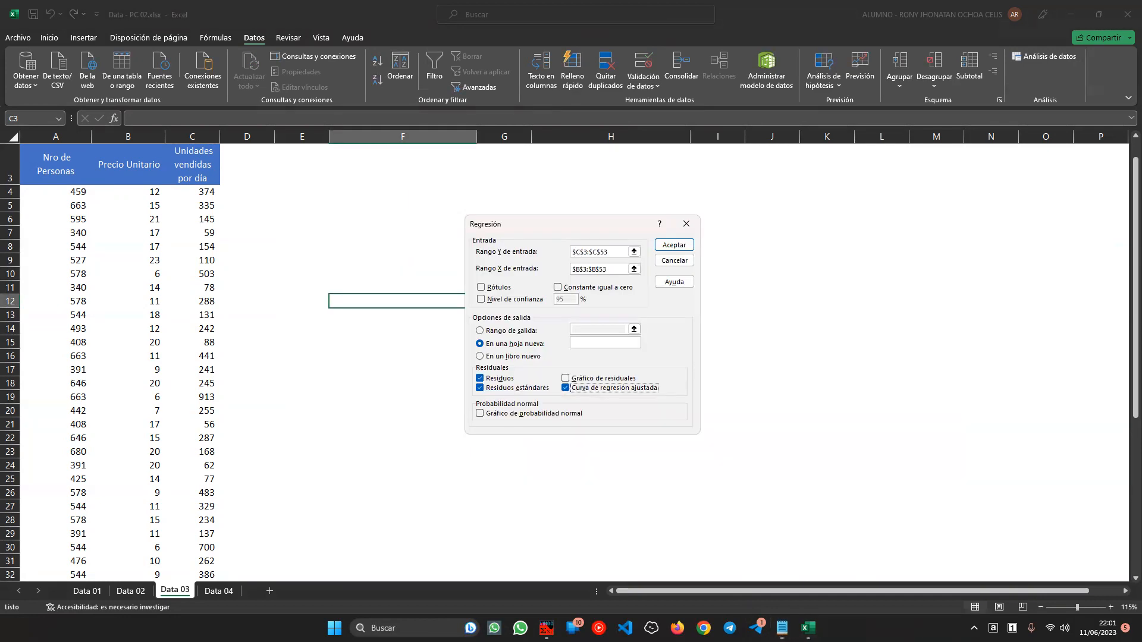
Try to run the regression with the output on a new sheet, without marking the header cells as labels
left_click(510, 331)
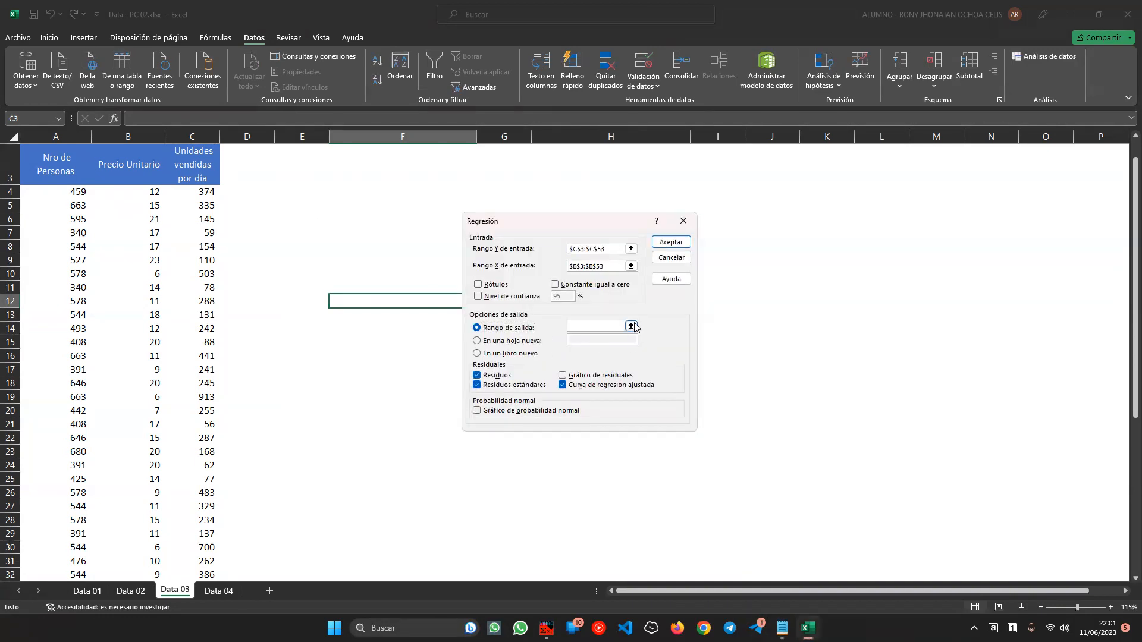
left_click(515, 342)
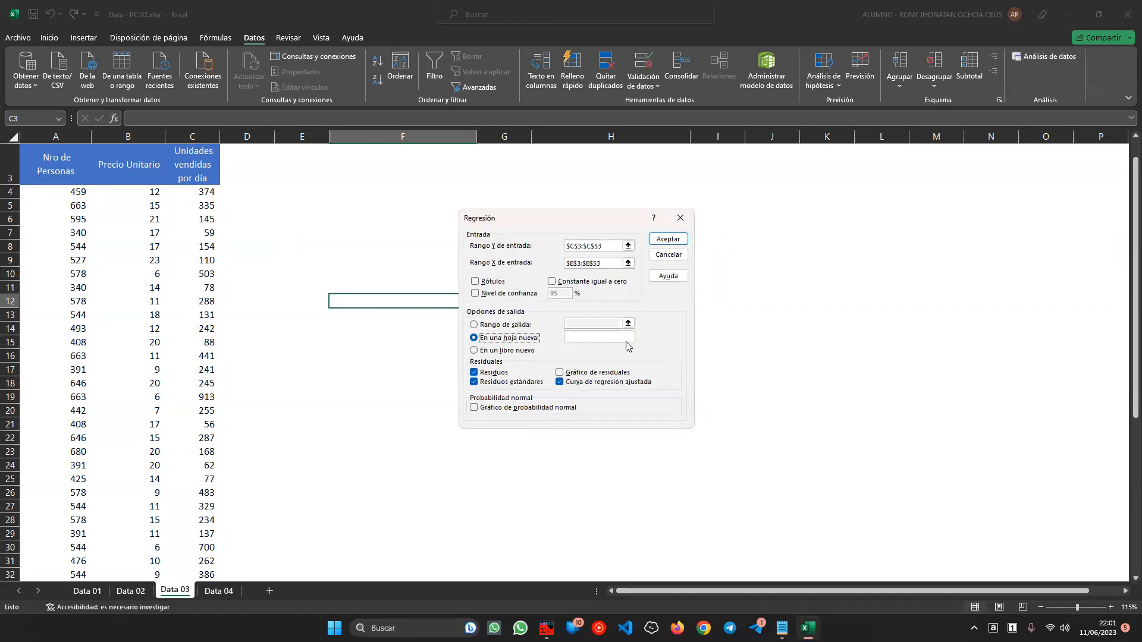
left_click(669, 240)
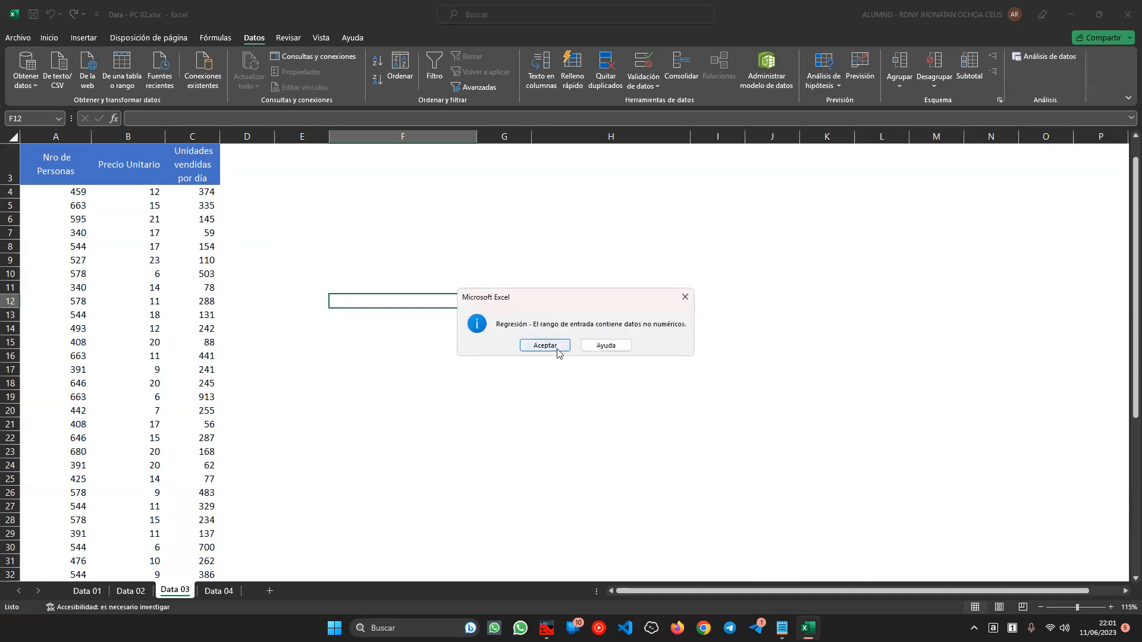
left_click(538, 346)
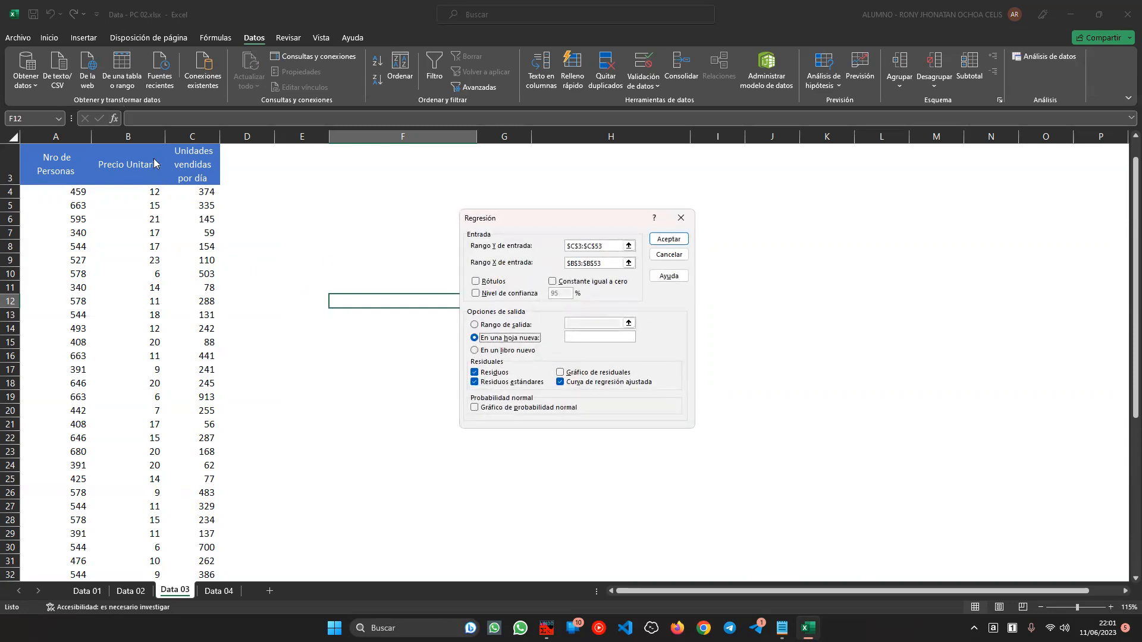
Enable Rótulos for the input ranges and run the regression with the output on a new sheet
left_click(491, 286)
left_click(668, 239)
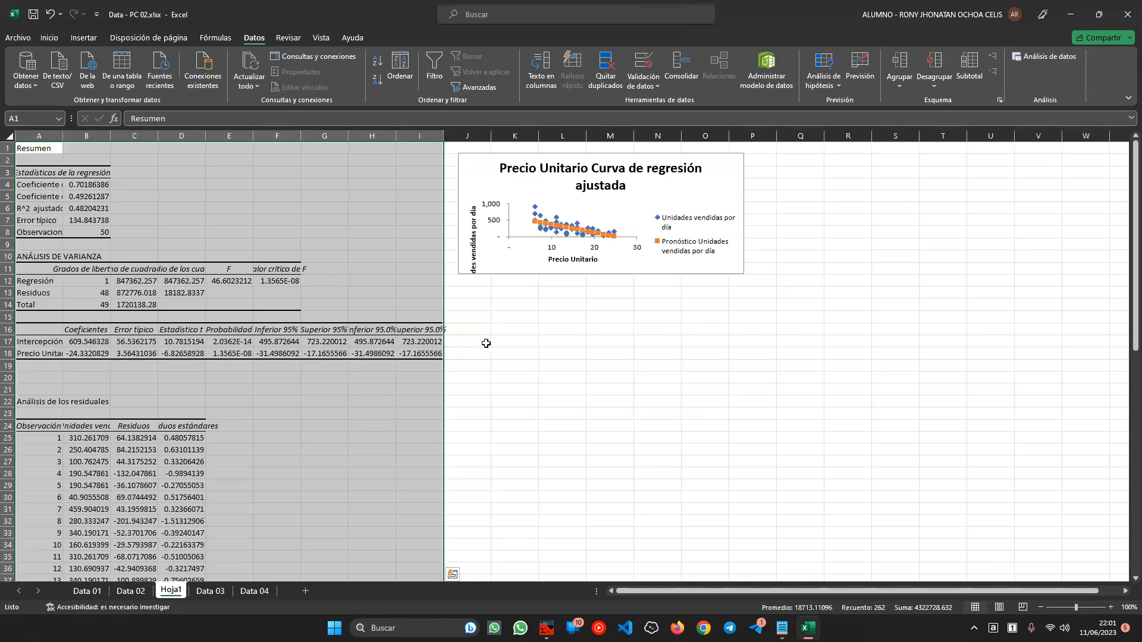
left_click(509, 342)
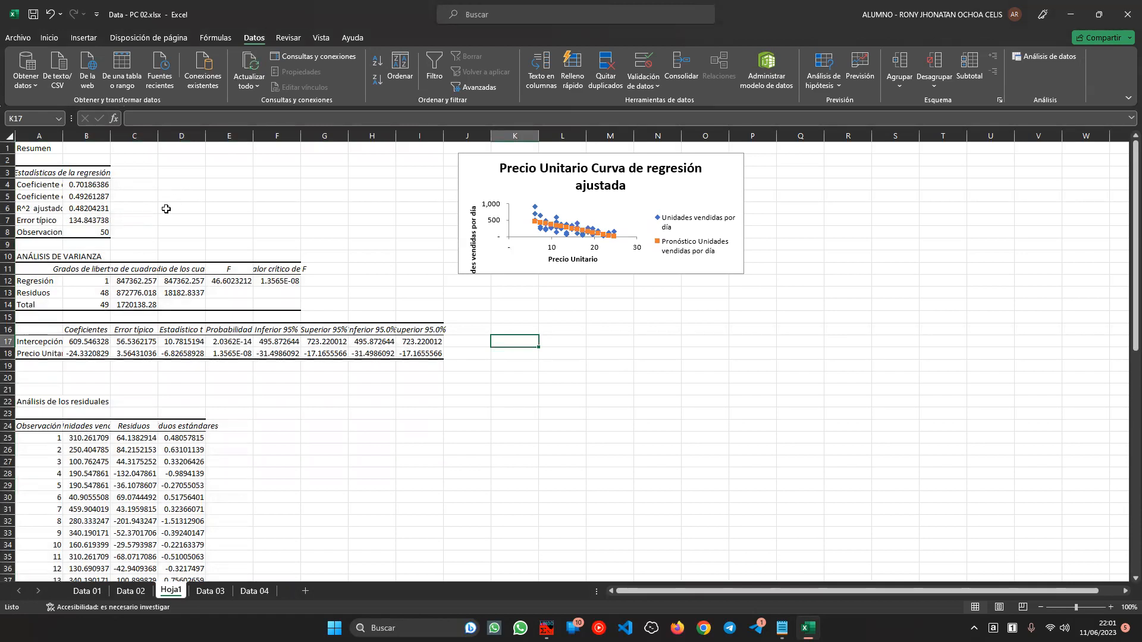
Enlarge the adjusted regression curve chart to span about columns J to S, down to about row 16
left_click(619, 209)
left_click(664, 190)
left_click_drag(741, 274, 905, 339)
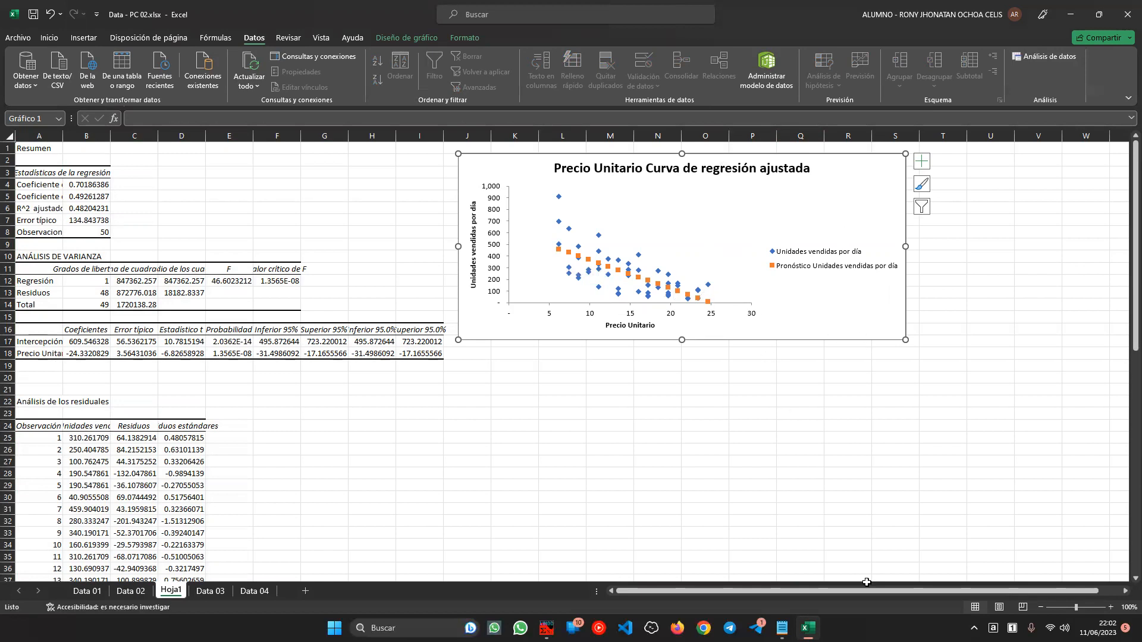
Check question a) in the Notepad notes, and move the regression chart in Excel down to start at about row 5
left_click(782, 628)
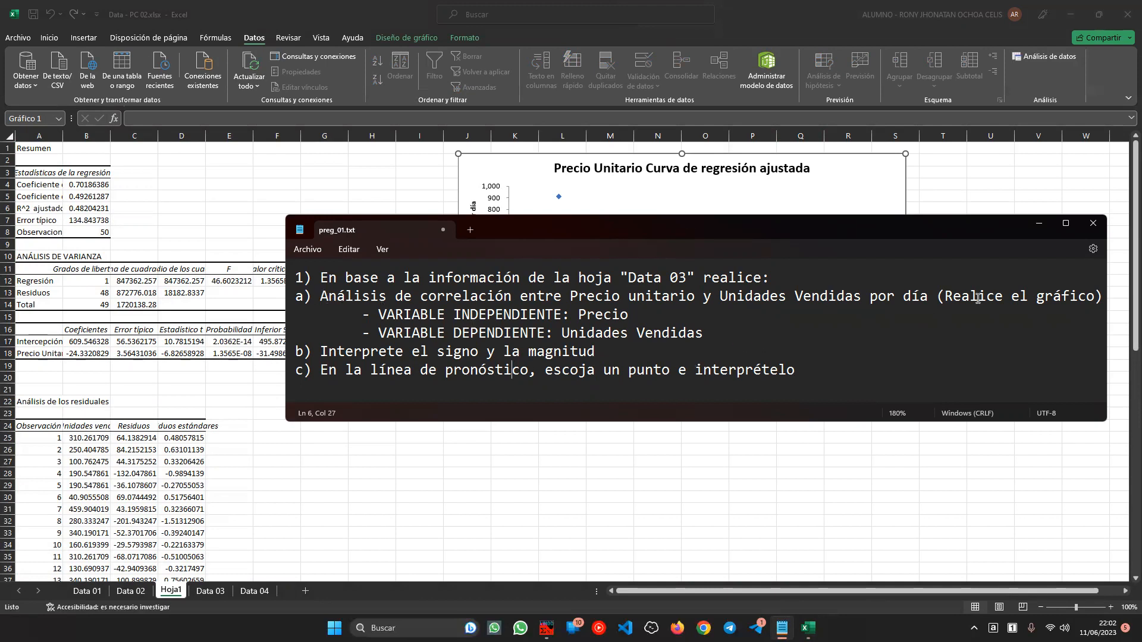
left_click(780, 153)
left_click(696, 244)
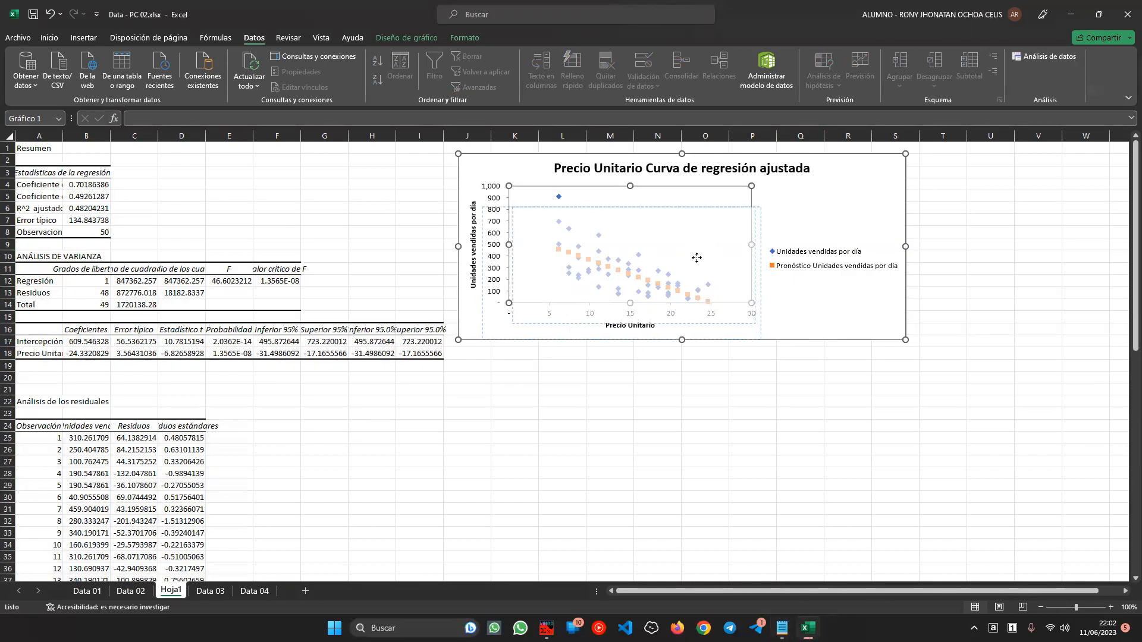
left_click_drag(697, 257, 695, 260)
left_click_drag(836, 202, 836, 246)
Enter the heading "A) ANÁLISIS DE CORRELACIÓN" in cell J4 above the regression chart
left_click(487, 180)
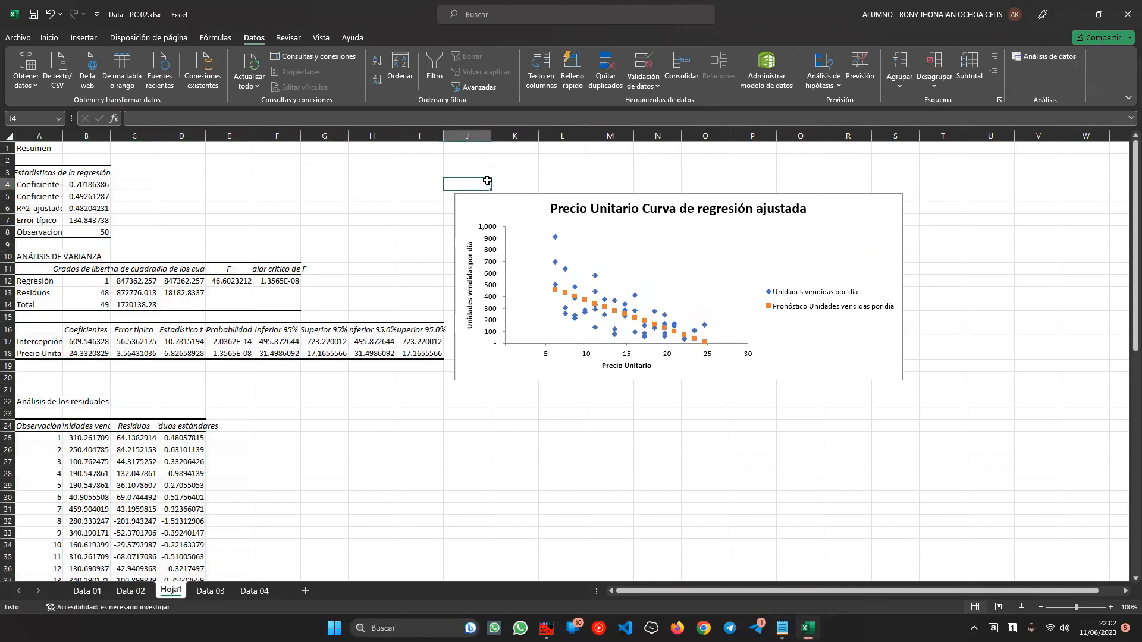
key("Caps_Lock")
type("A) ANÁ")
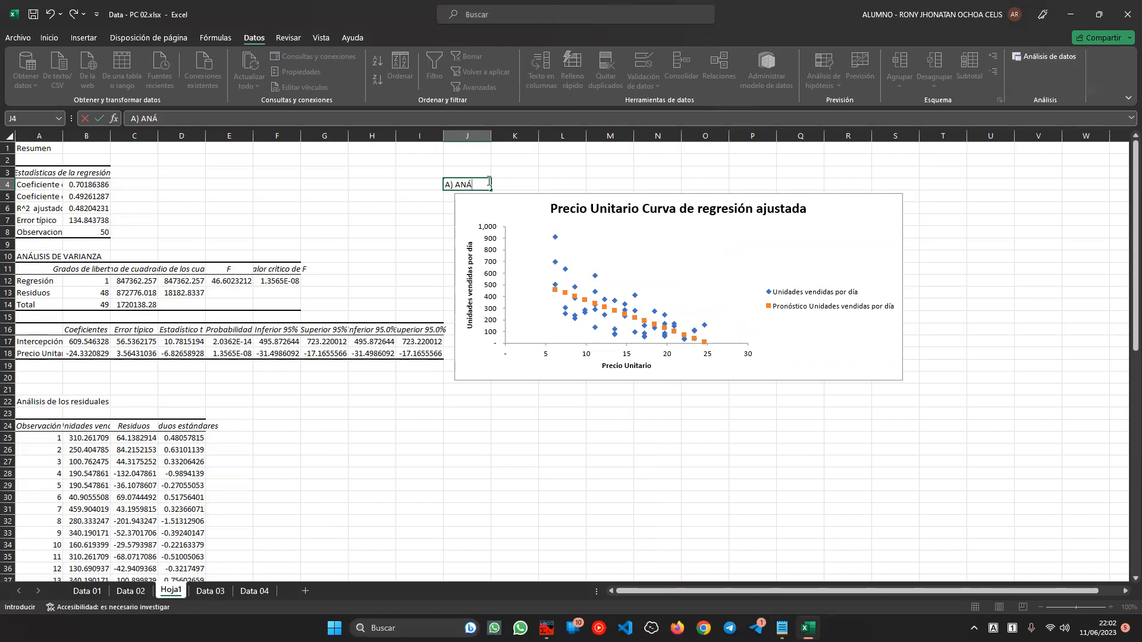
type("LISIS DE CORRELACIÓN")
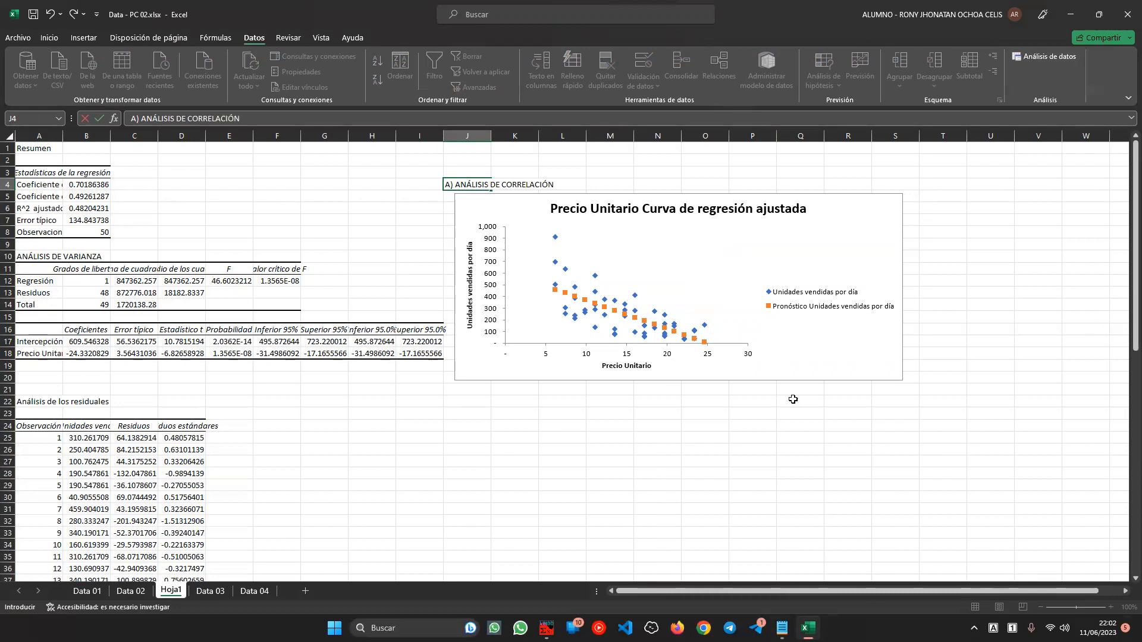
left_click(173, 379)
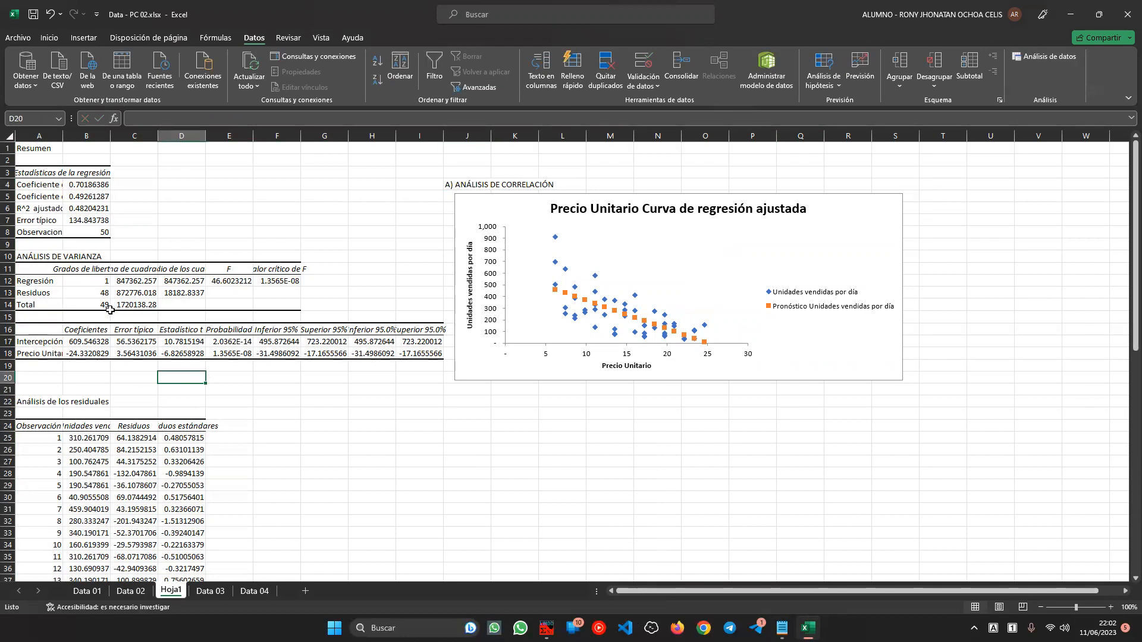
Examine the regression output: the correlation and determination coefficients, the intercept, the residuals table and the adjusted regression chart
left_click(46, 196)
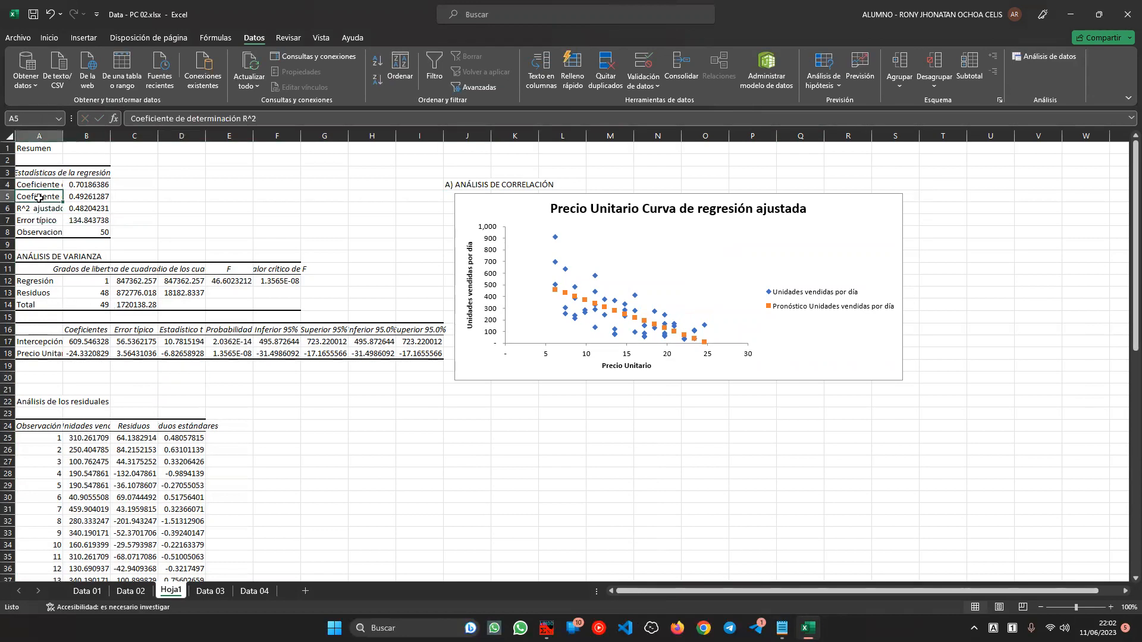
left_click(49, 185)
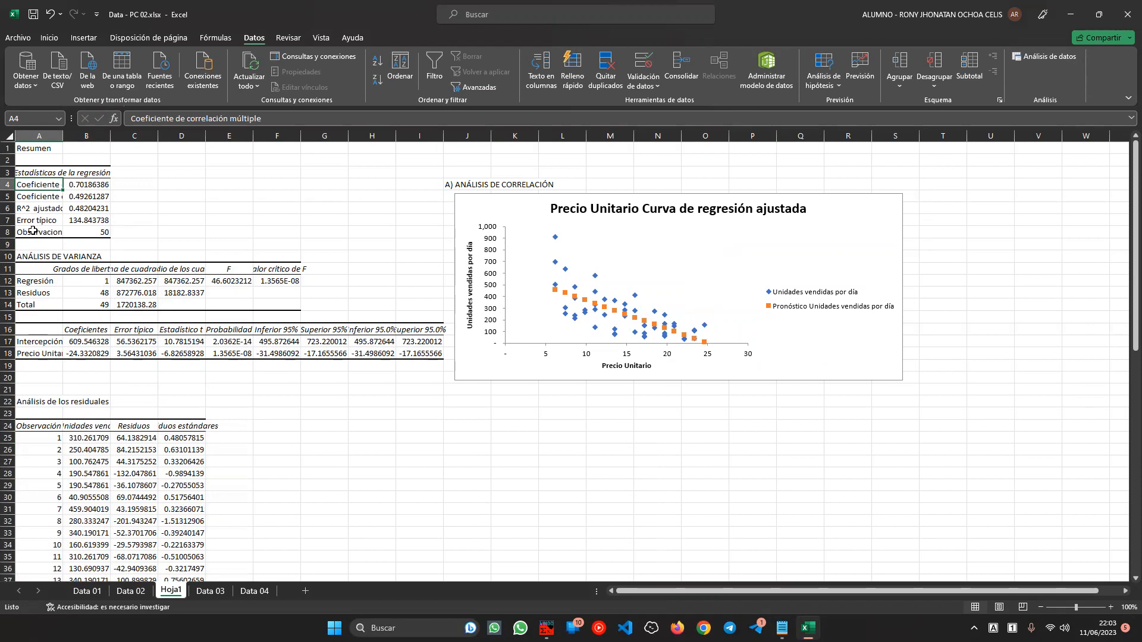
left_click(52, 343)
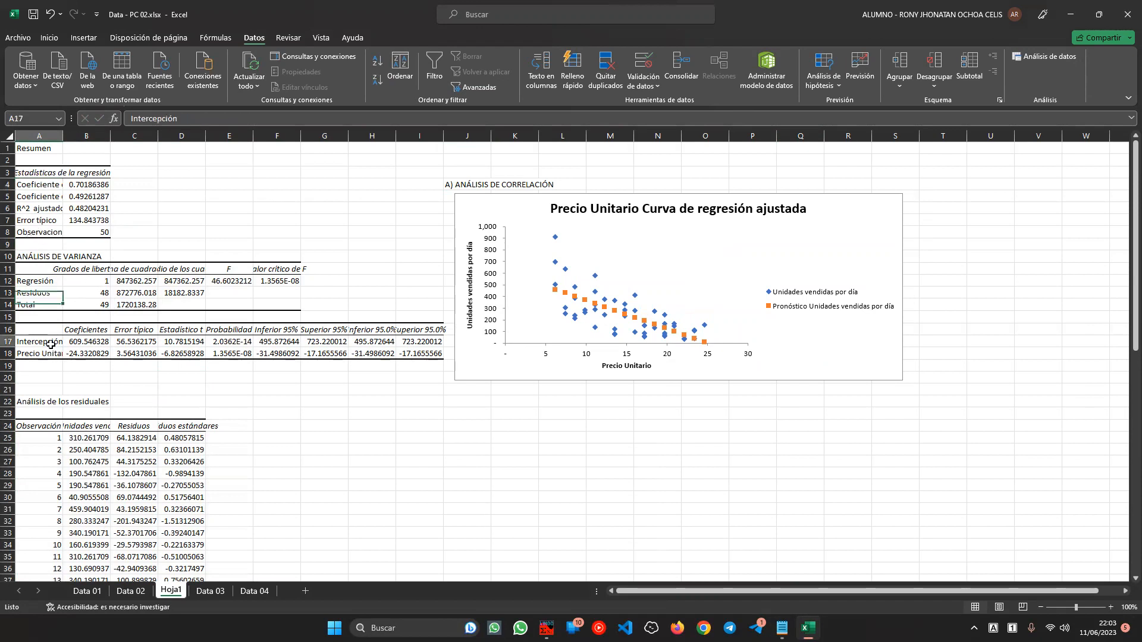
left_click(90, 339)
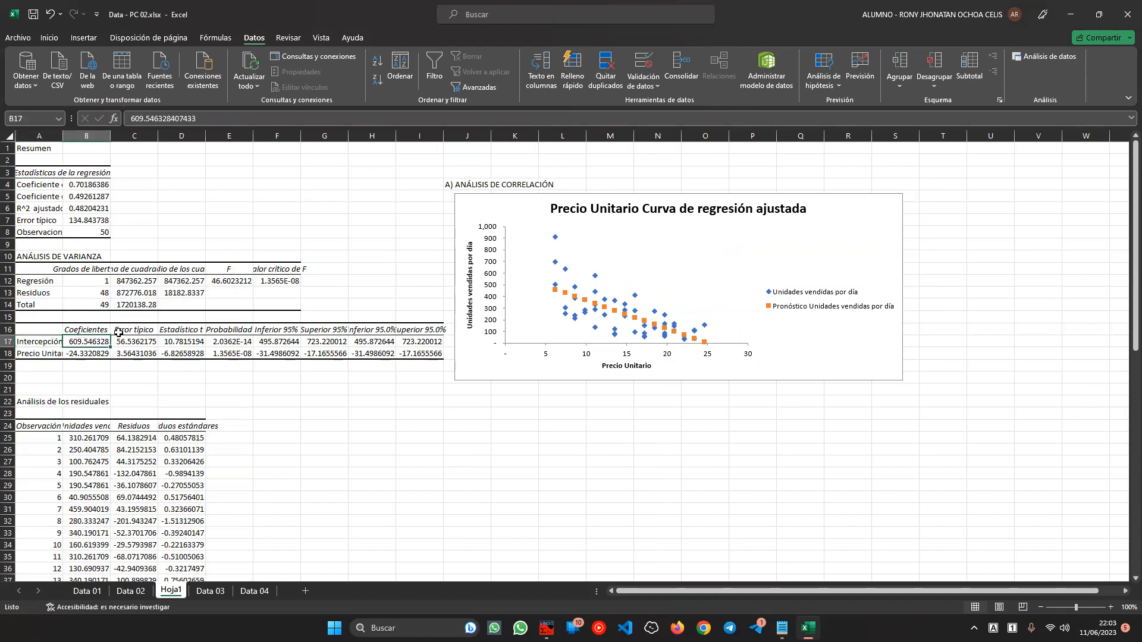
scroll(229, 388, "down", 2)
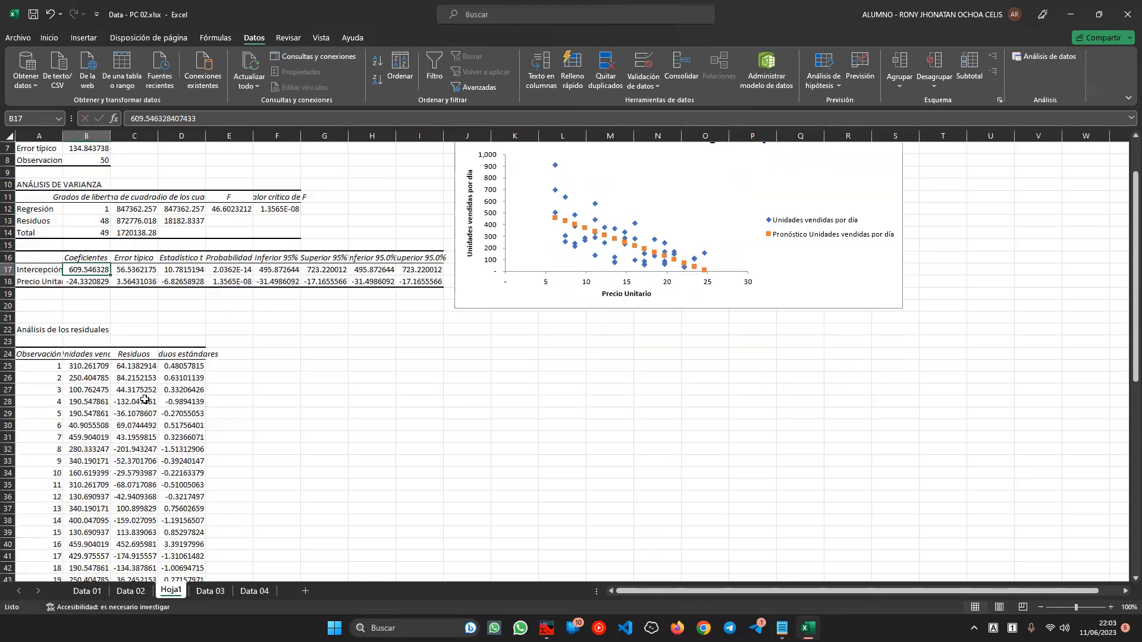
left_click(129, 368)
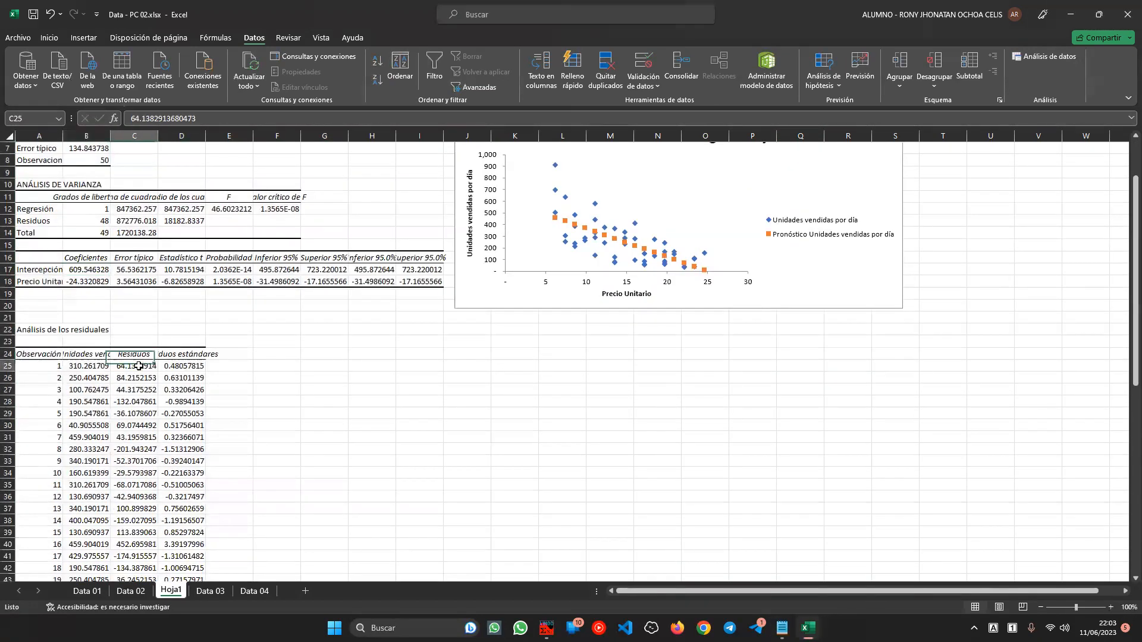
left_click(25, 356)
left_click_drag(42, 340, 191, 510)
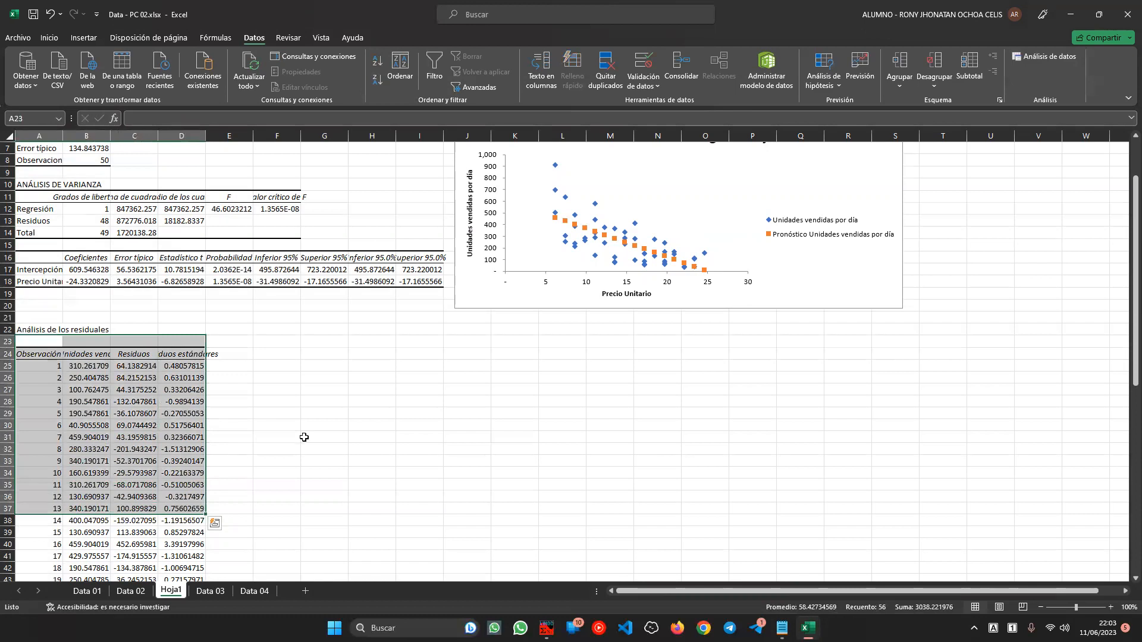
scroll(306, 434, "up", 2)
left_click(648, 250)
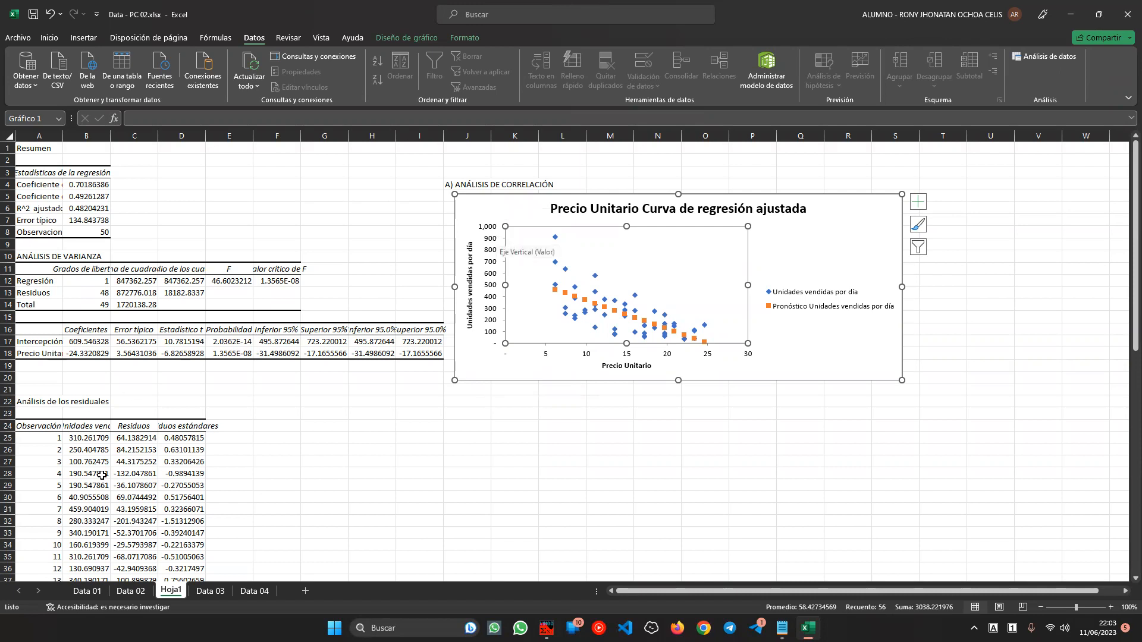
Reorder the sheets so that the regression output sheet Hoja1 comes right after Data 03, and return to Hoja1
left_click(134, 590)
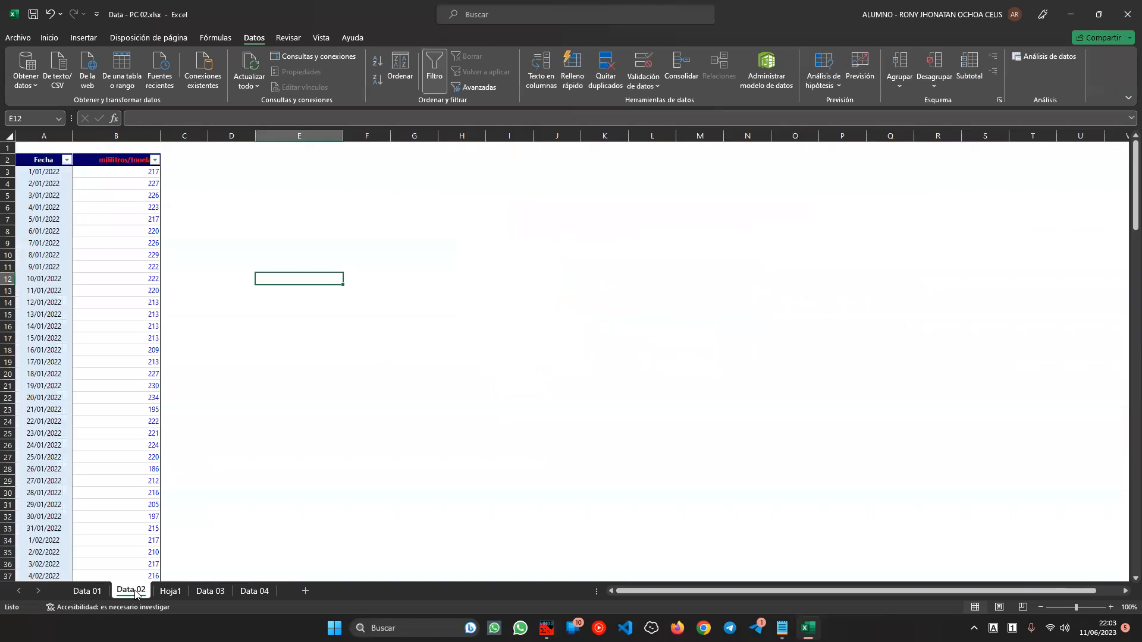
left_click(212, 591)
left_click_drag(175, 594, 174, 594)
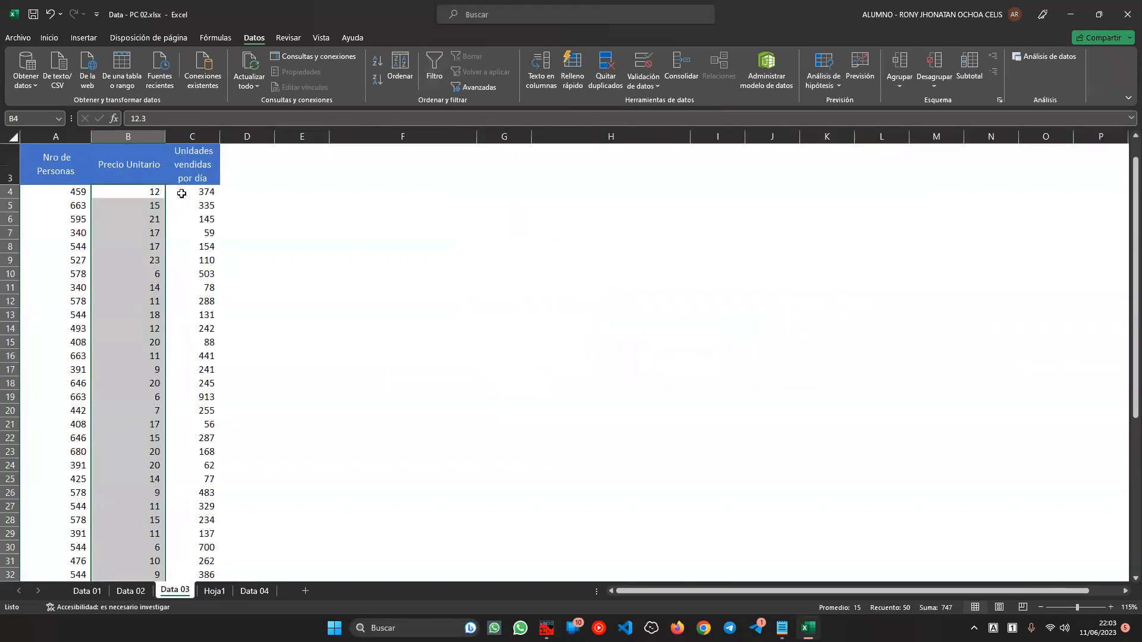
left_click(217, 592)
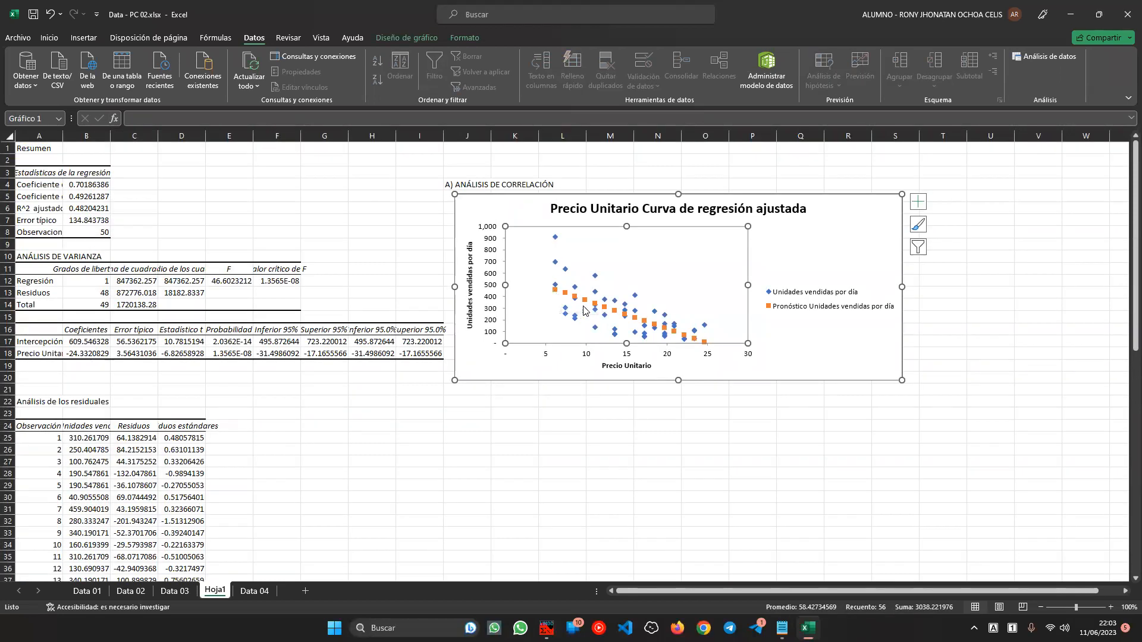
left_click(148, 449)
left_click(140, 438)
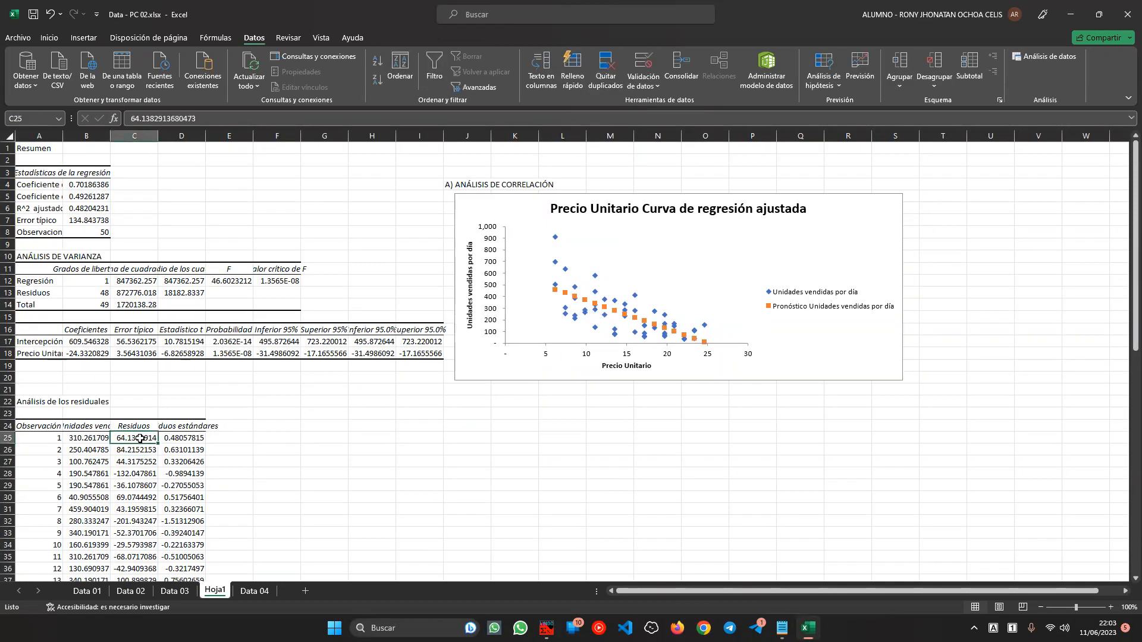
left_click(147, 455)
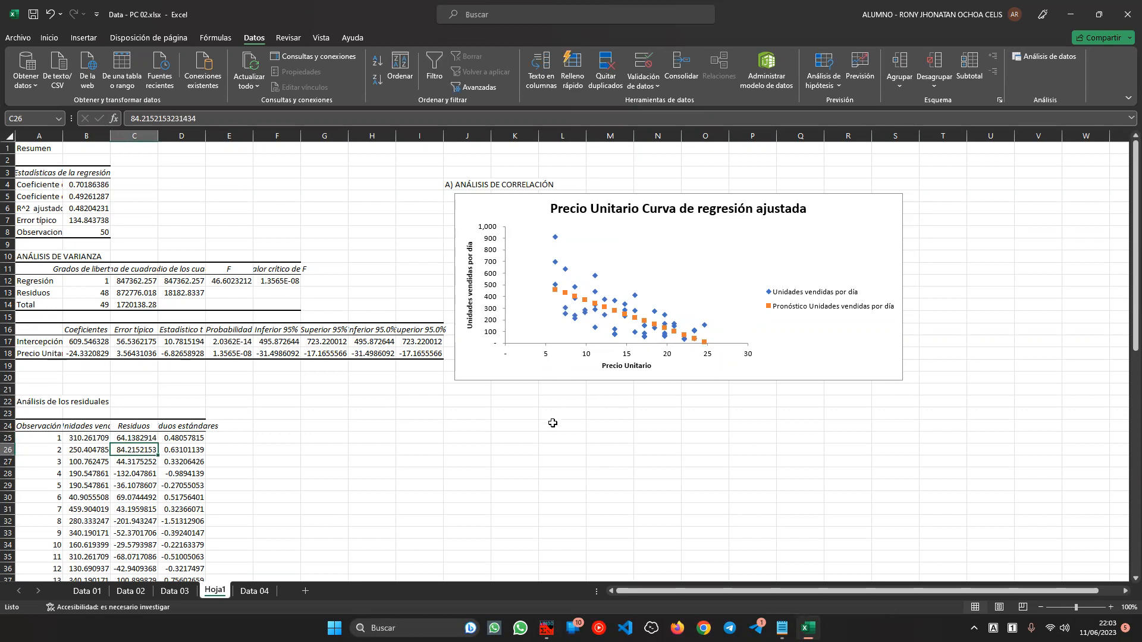
left_click(805, 354)
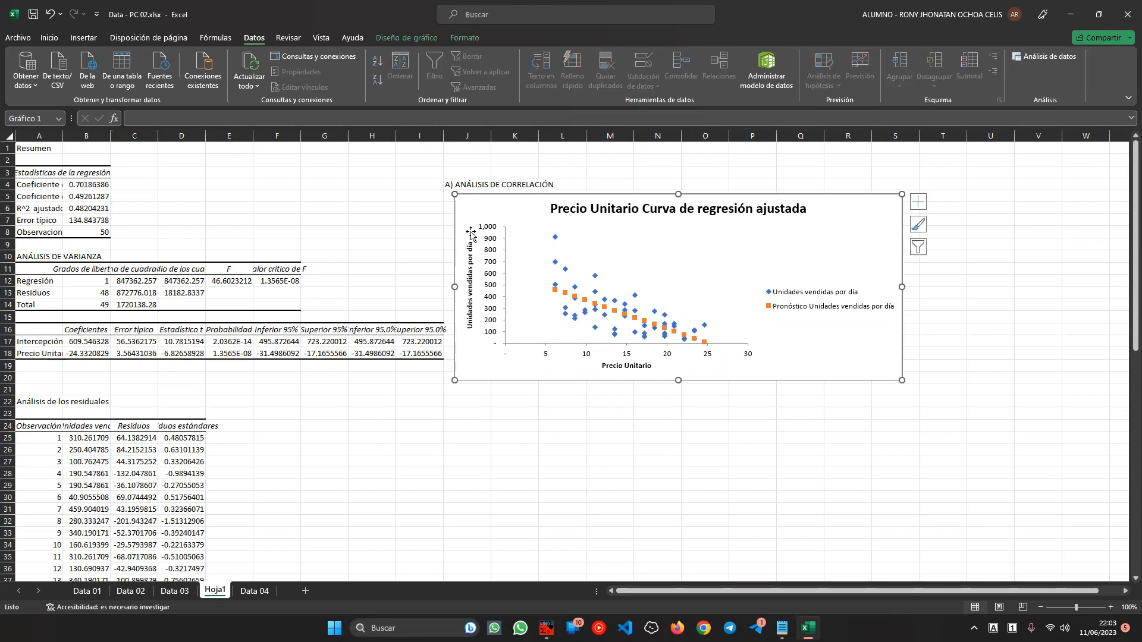
Fill the heading row of section A) above the chart, cells J4 to M4, with yellow
left_click(501, 184)
left_click(478, 186)
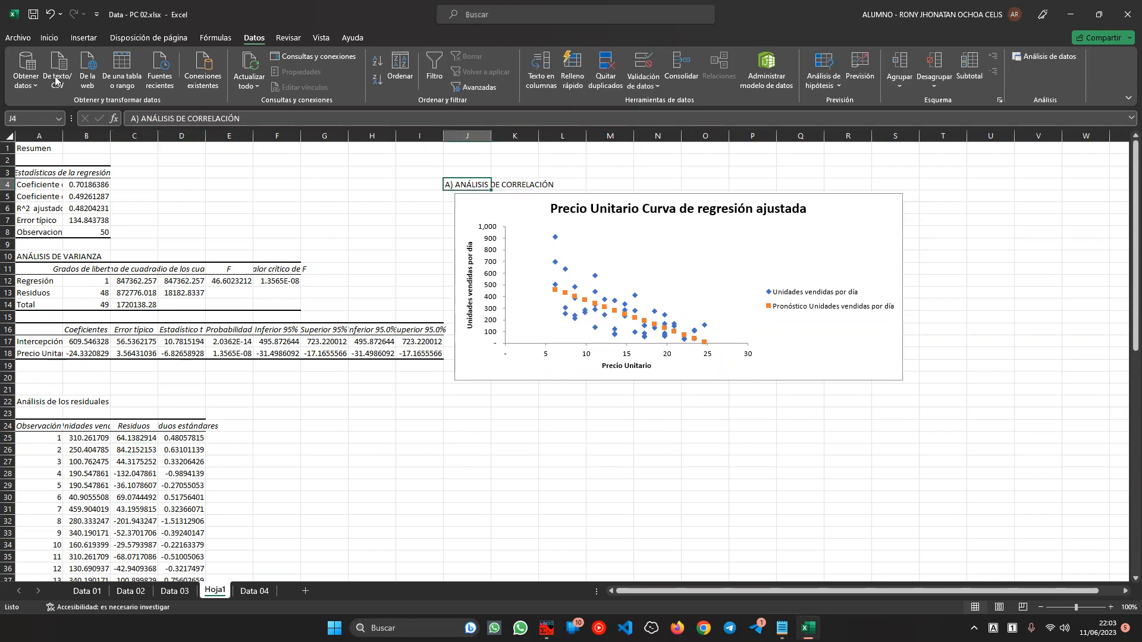
left_click(50, 37)
left_click(206, 80)
left_click_drag(458, 185, 595, 185)
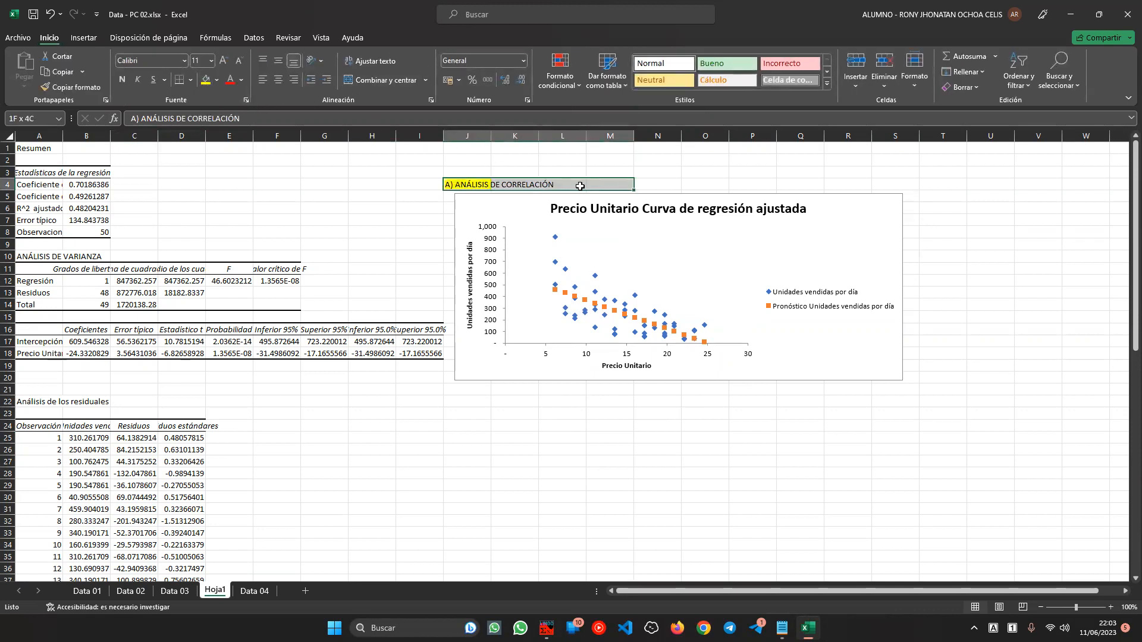
left_click(208, 82)
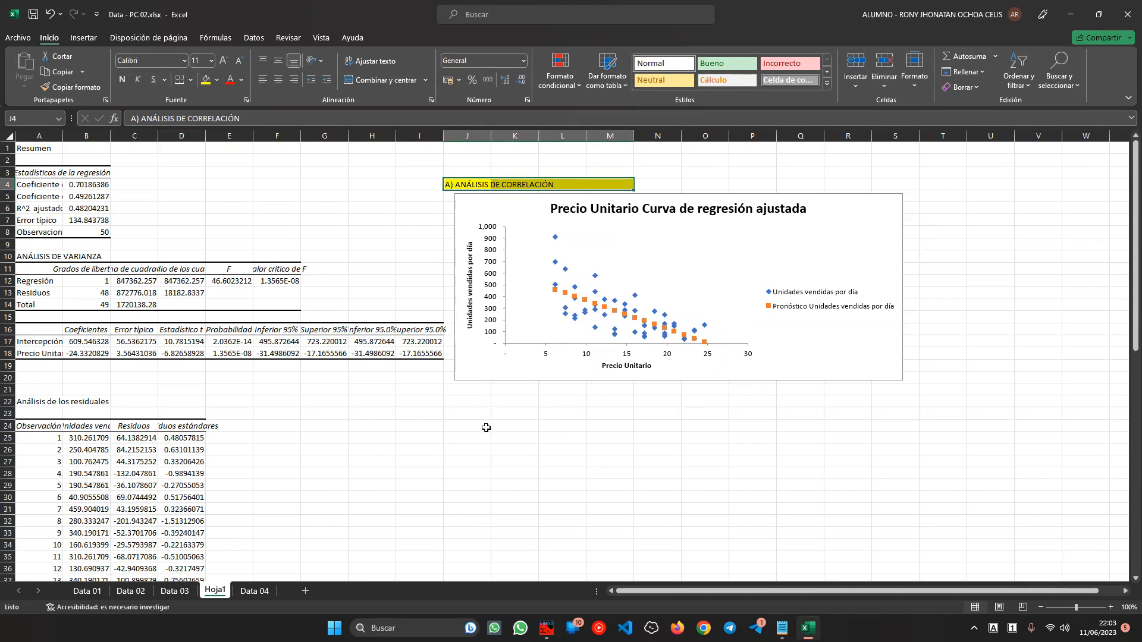
Following question b) in the Notepad notes, enter the heading "B) SIGNO Y MAGNITUD" in Excel cell J22 and fill J22:M22 yellow
left_click(462, 401)
left_click(782, 628)
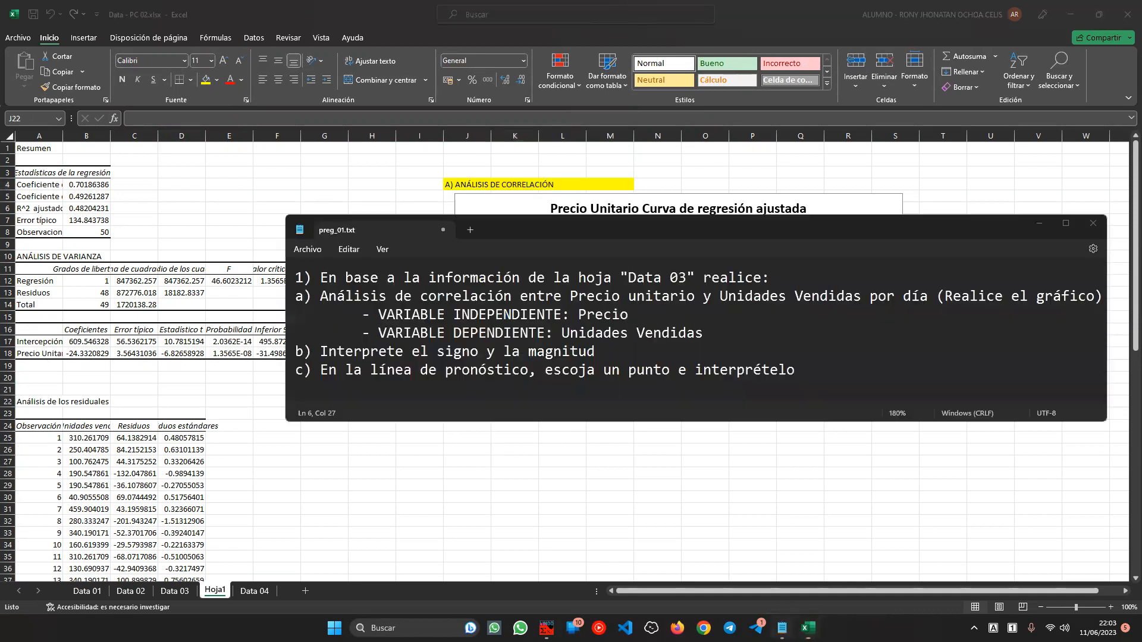
key("alt+Tab")
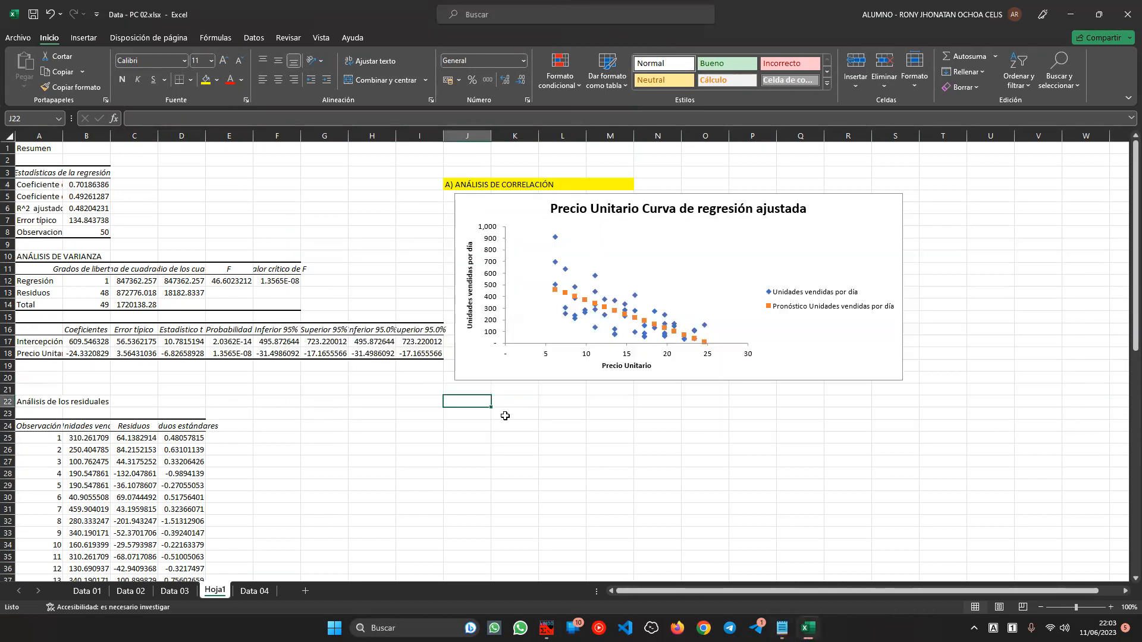
type("B) SI")
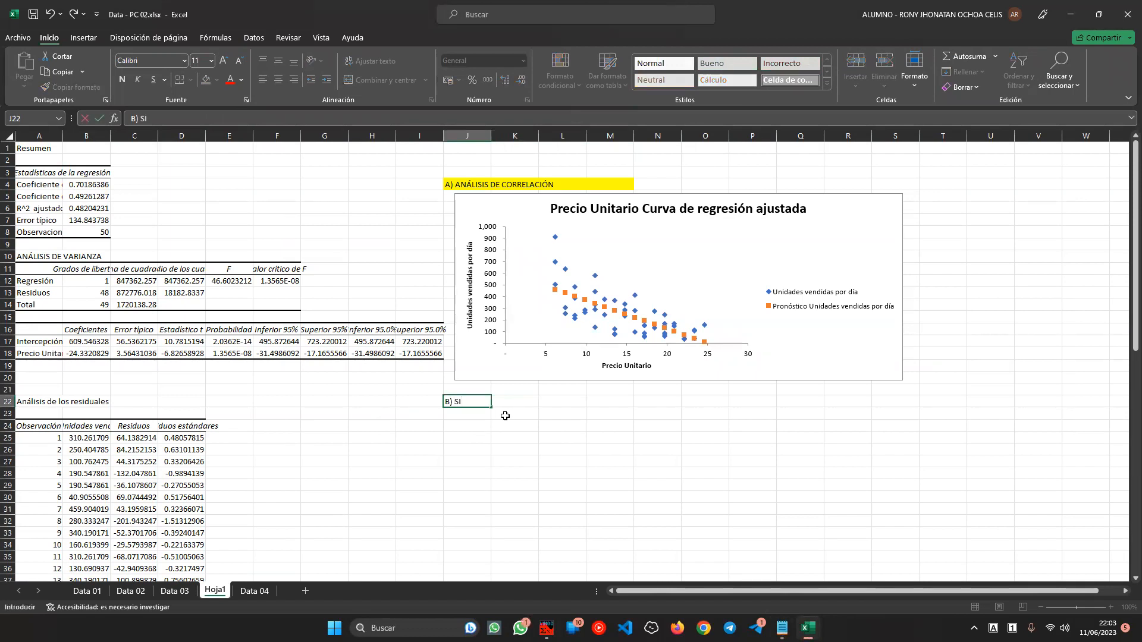
type("GNO Y MAGNITUD")
left_click(505, 416)
mouse_move(467, 402)
left_mouse_down()
mouse_move(571, 403)
mouse_move(467, 402)
left_mouse_up()
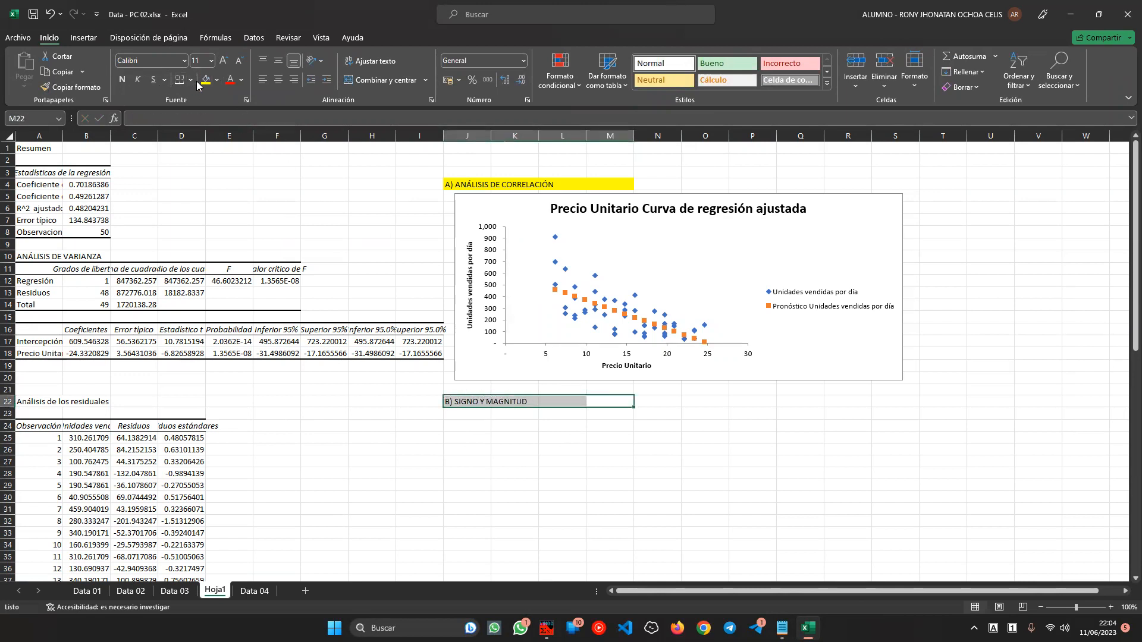
left_click(205, 80)
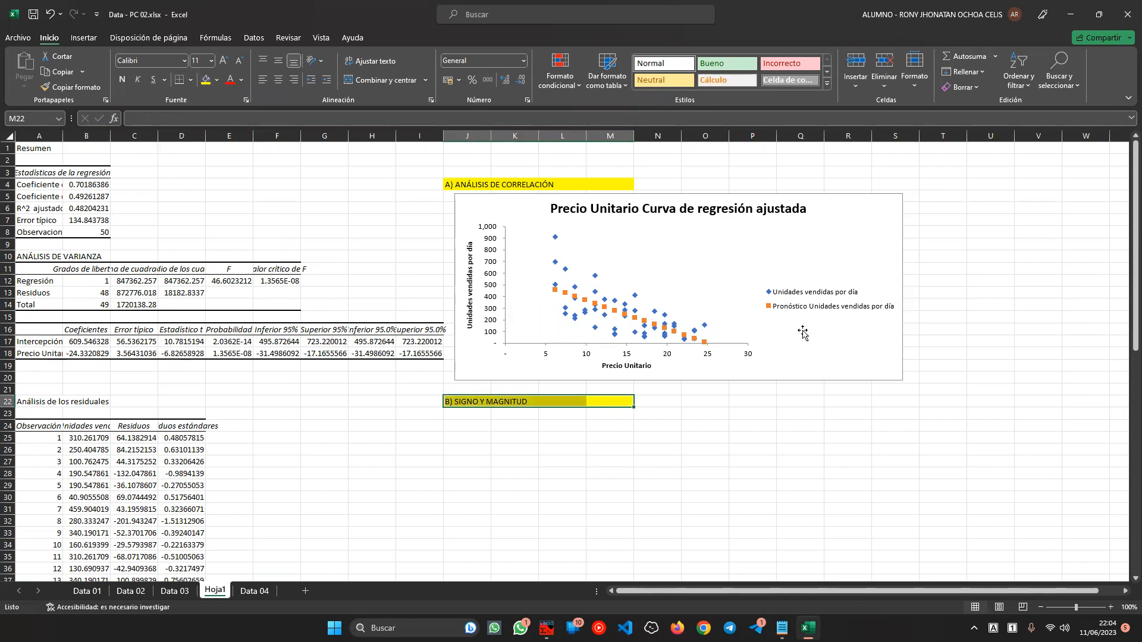
Enter the labels "Positivo" in cell J24 and "Negativo:" in cell J25 under the sign and magnitude heading
key("alt+Tab")
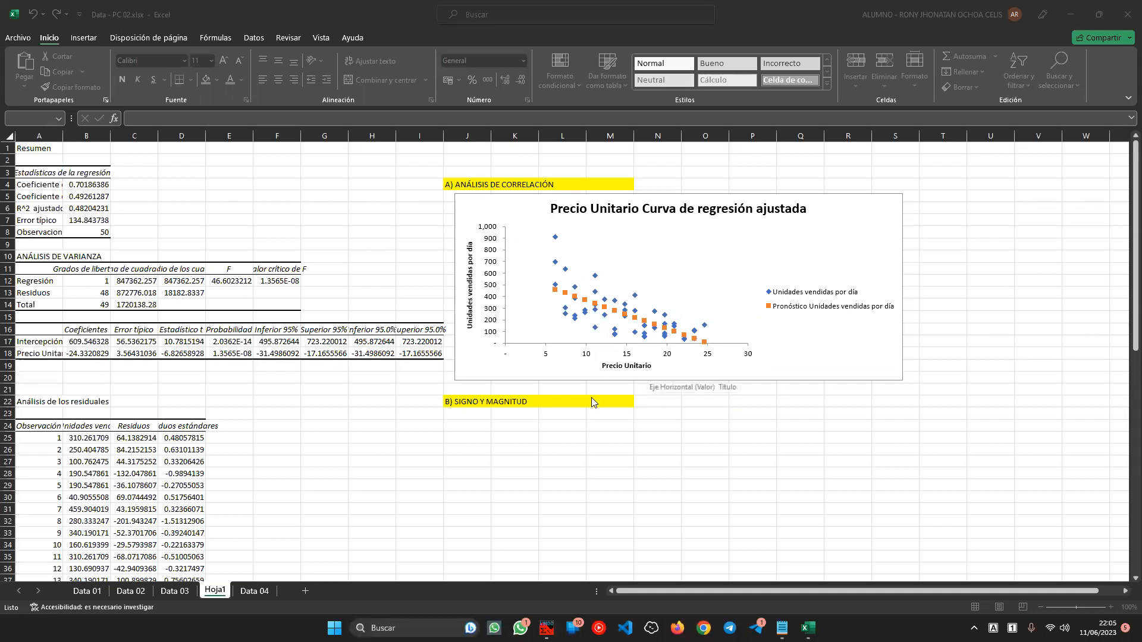
key("alt+Tab")
left_click(470, 429)
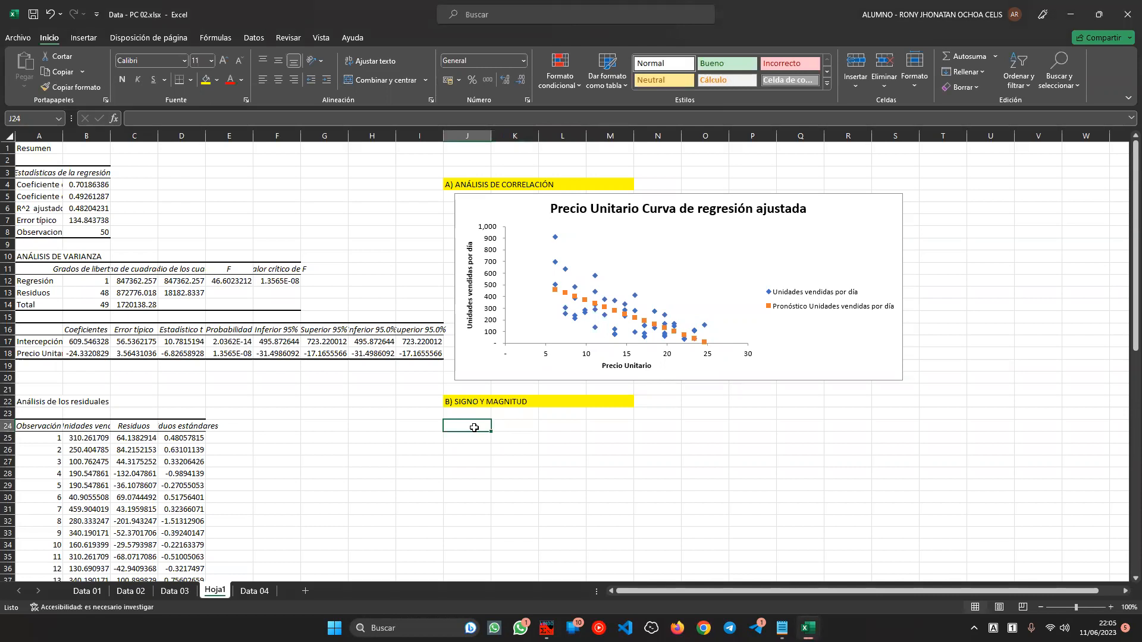
type("pO")
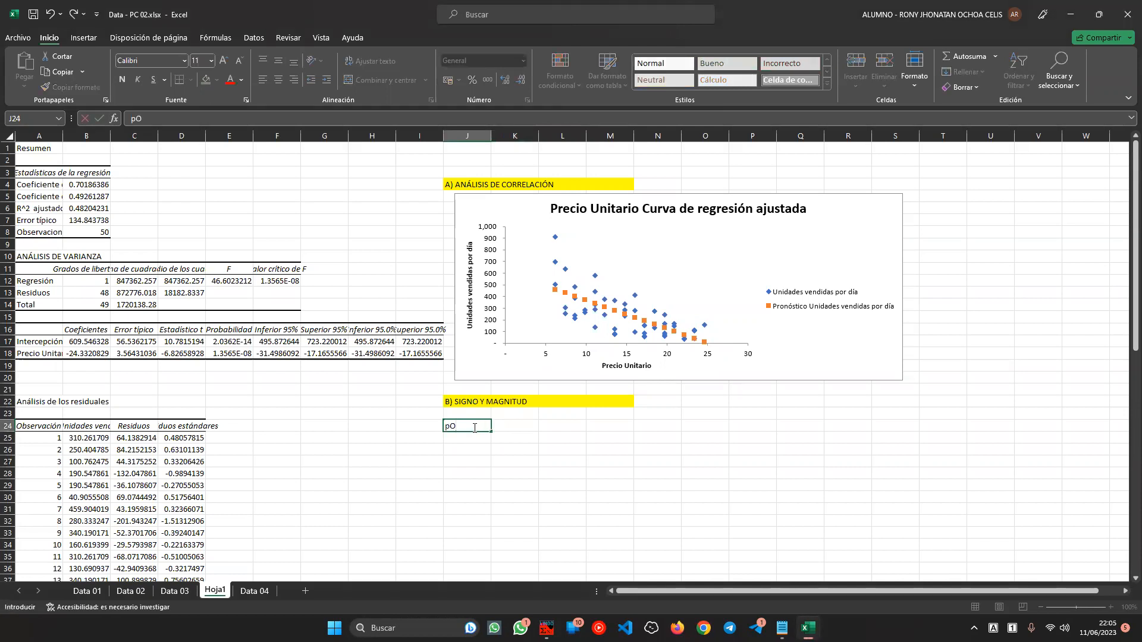
type("P")
key("Caps_Lock")
type("ositivo")
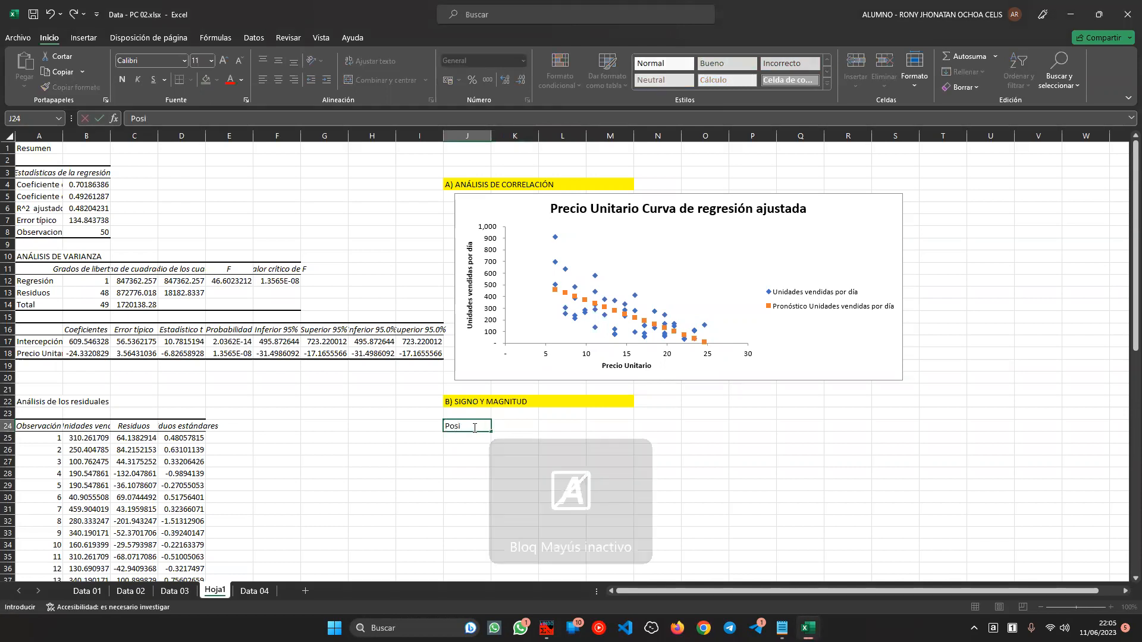
key("Return")
type("Negativo:")
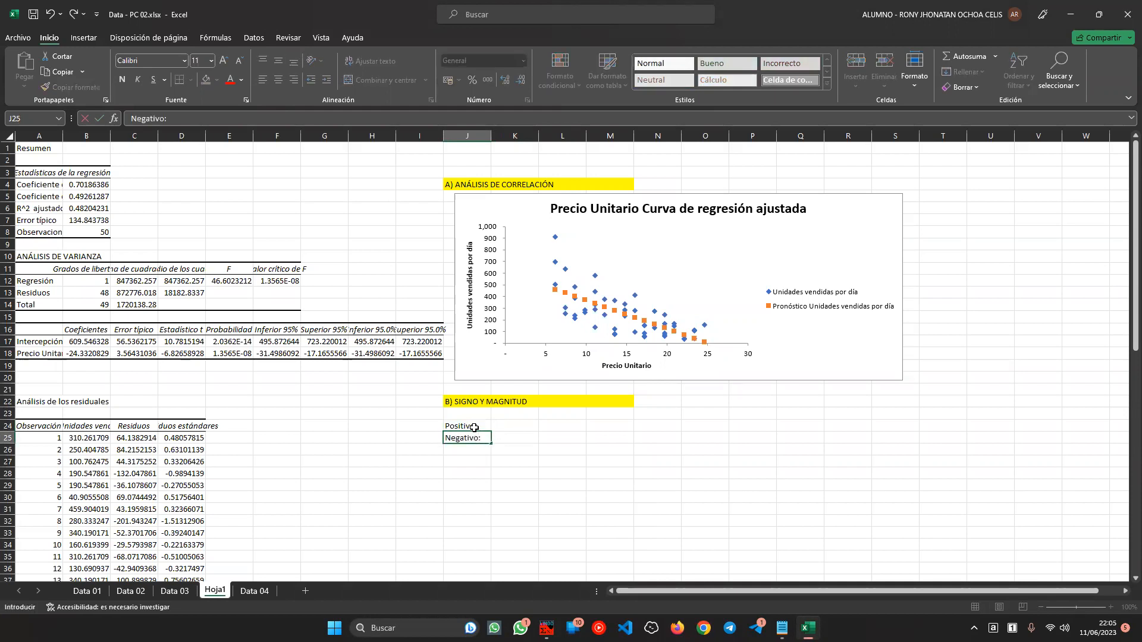
key("Return")
Enter the meaning of the positive sign, "Si x aumenta, Y aumenta", in cell K24
key("Up")
key("Up")
key("Right")
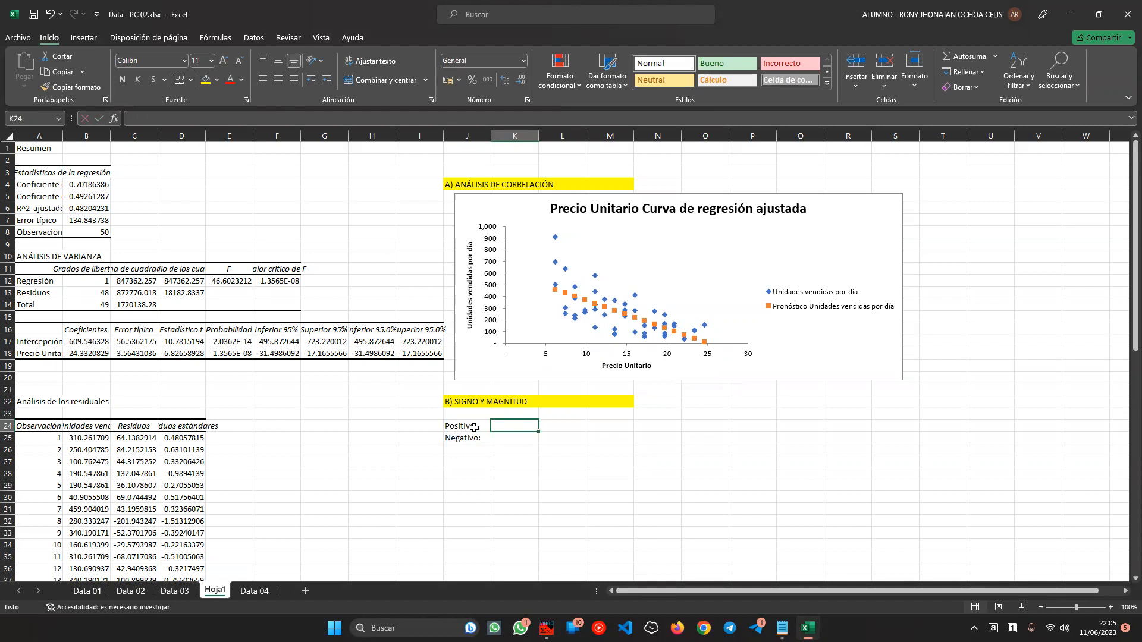
type("Si x aumenta, Y aumenta")
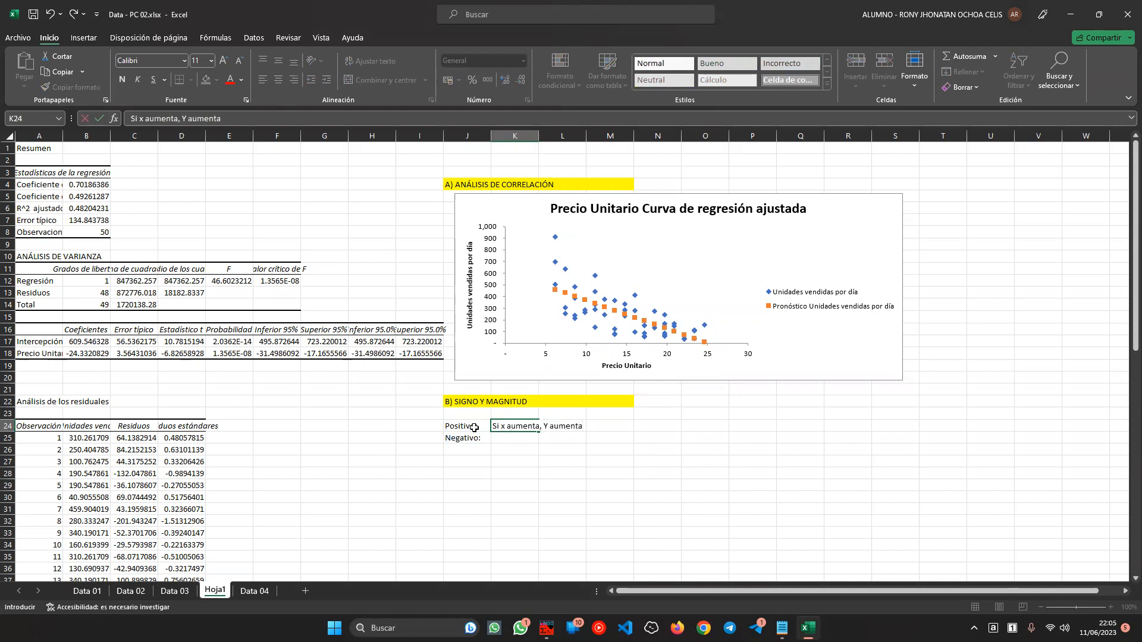
left_click(494, 461)
Enter the meaning of the negative sign, "Si X aumenta, Y disminuye", in cell K25
left_click(509, 439)
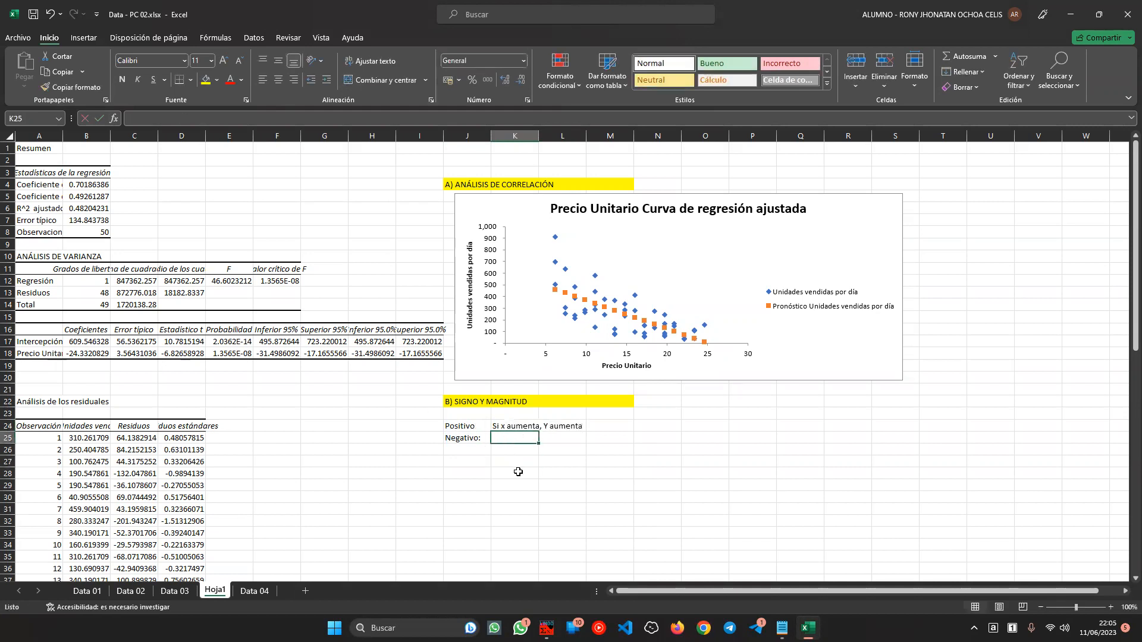
type("Si")
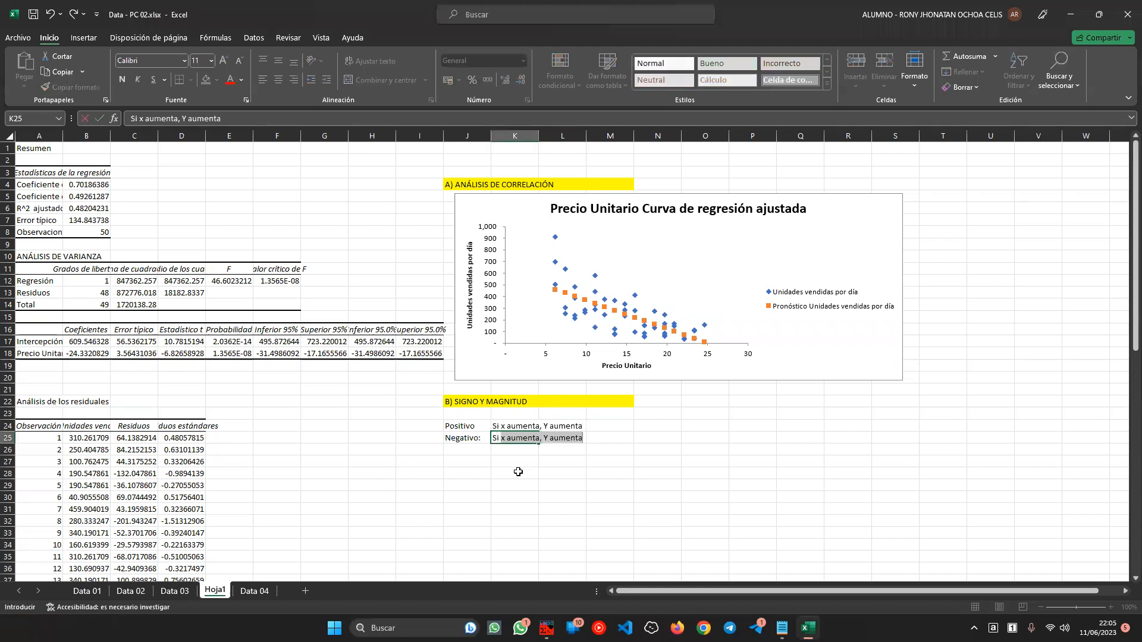
type(" CXXasu")
key("BackSpace")
type("aumenta, Y disminu")
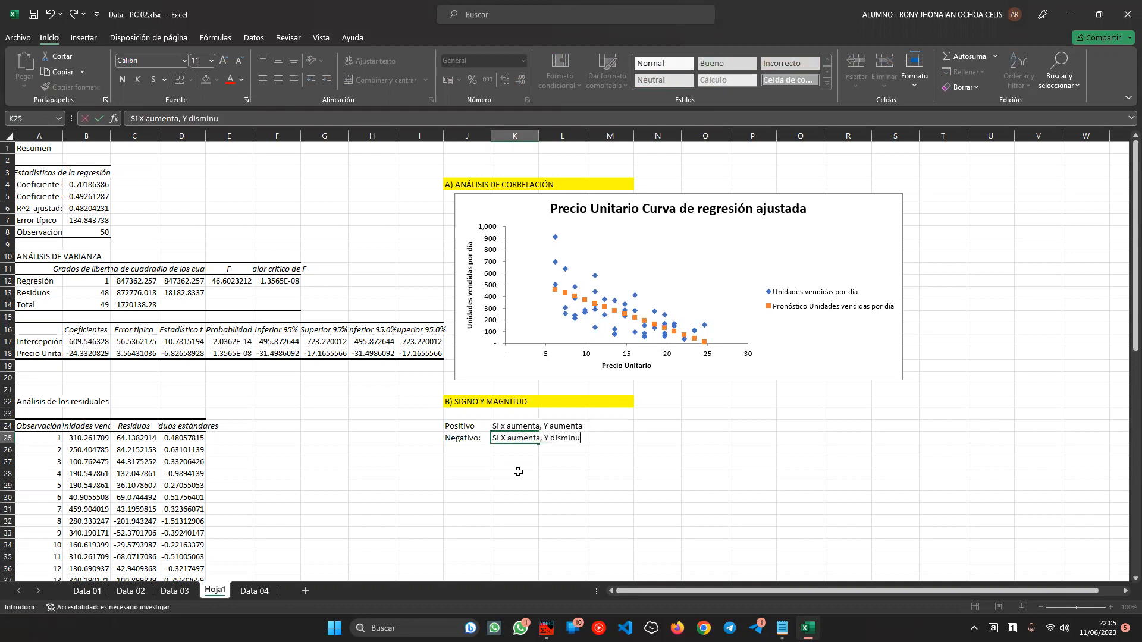
left_click(504, 480)
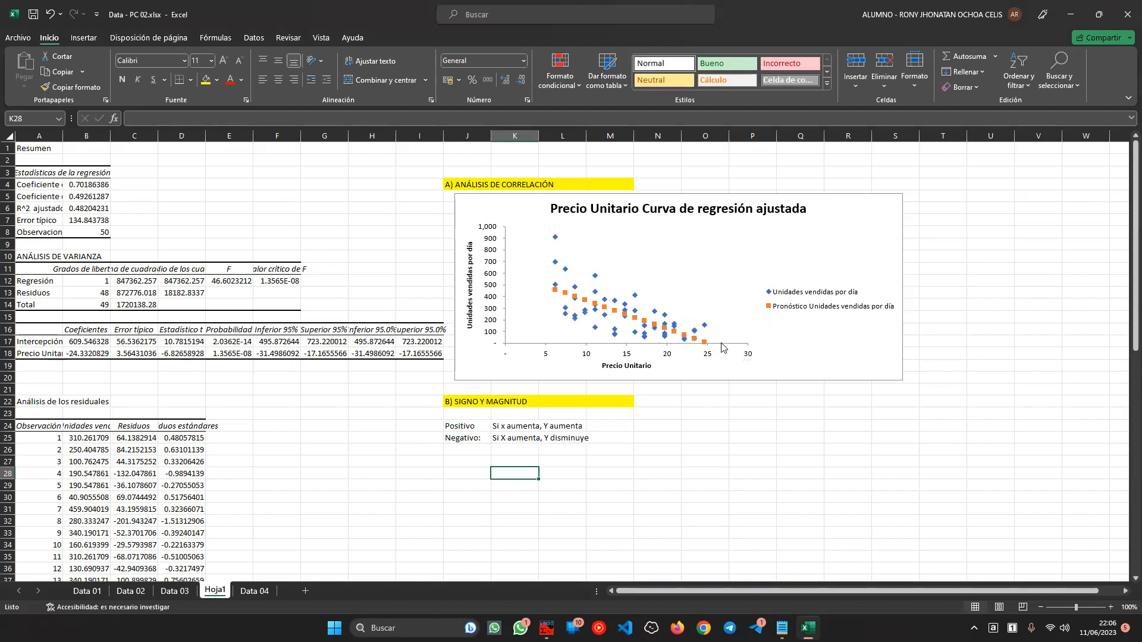
left_click(468, 440)
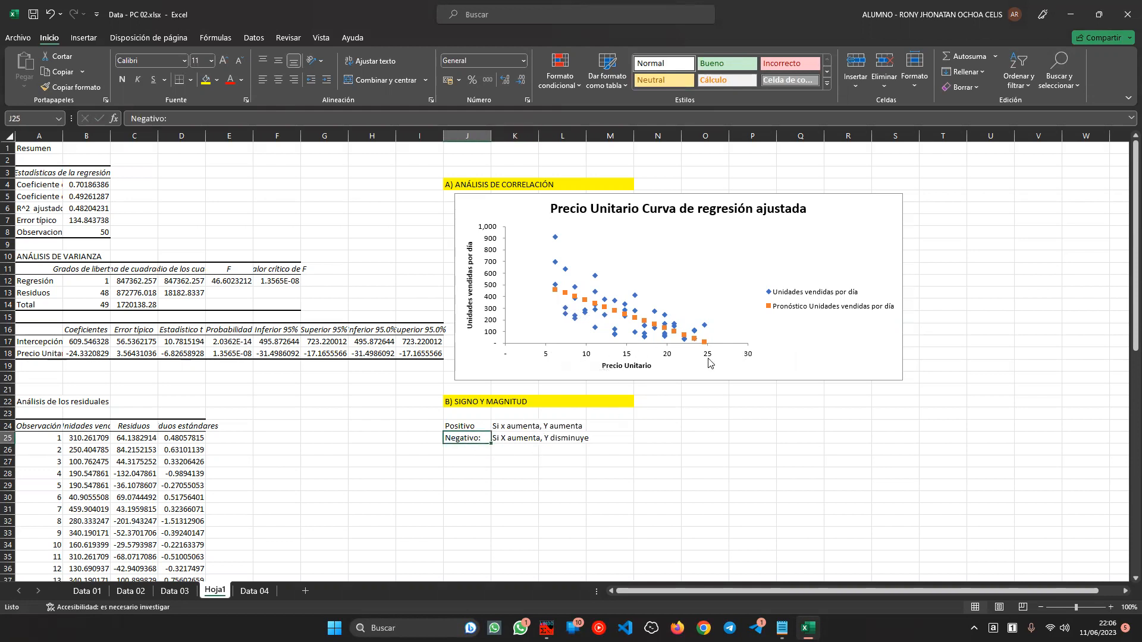
left_click(551, 437)
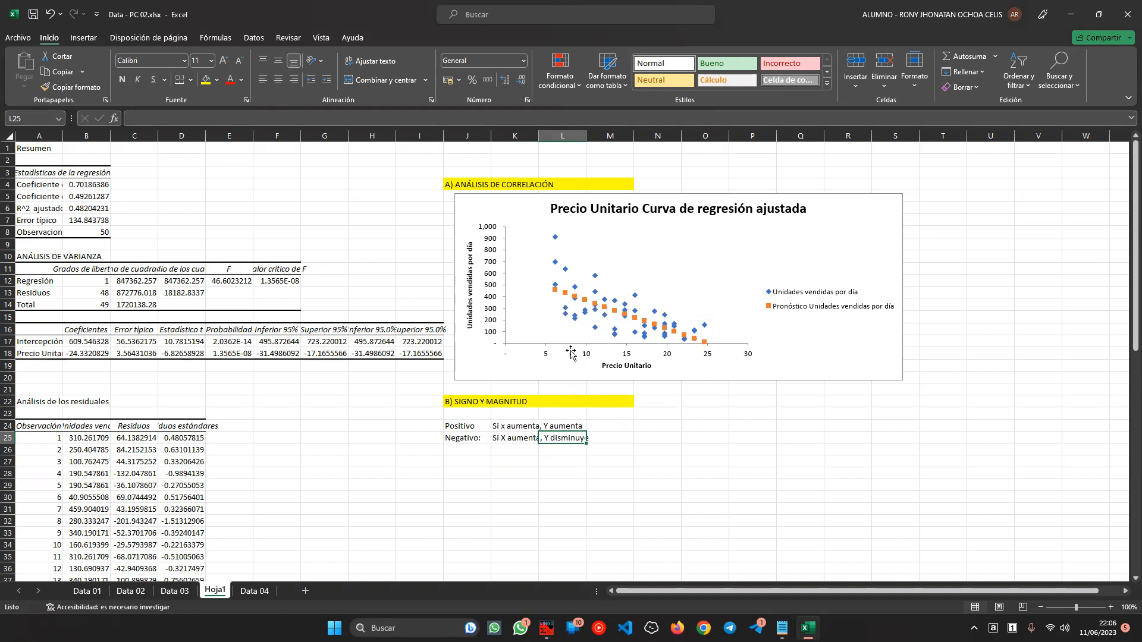
Fill the negative sign row, cells J25:M25, with light orange
left_click(478, 472)
left_click_drag(451, 441, 633, 443)
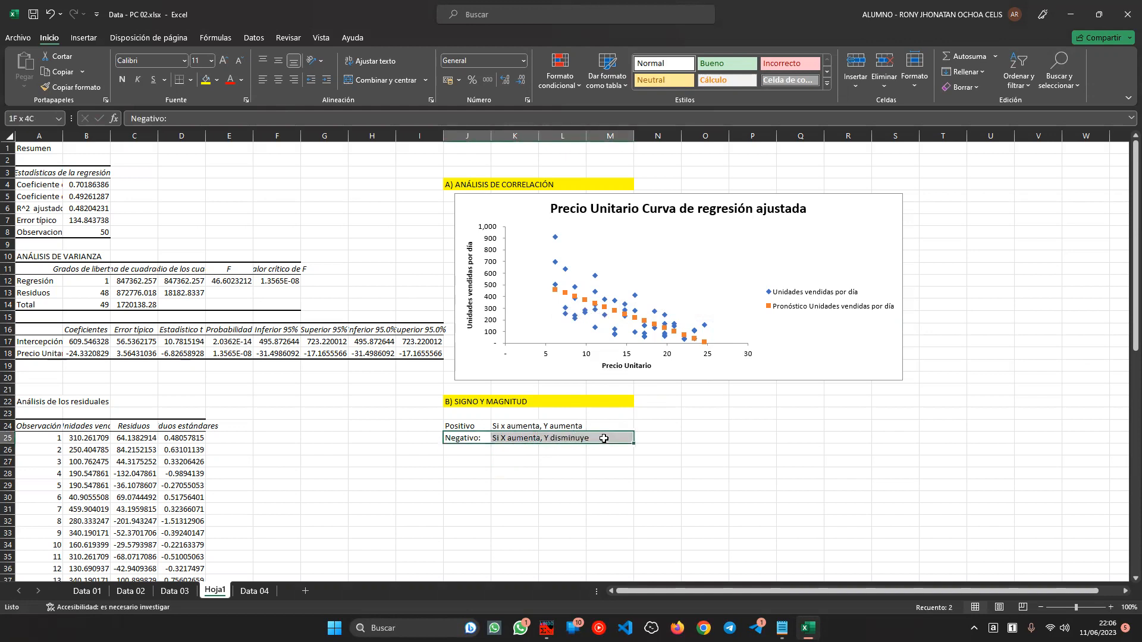
left_click(217, 83)
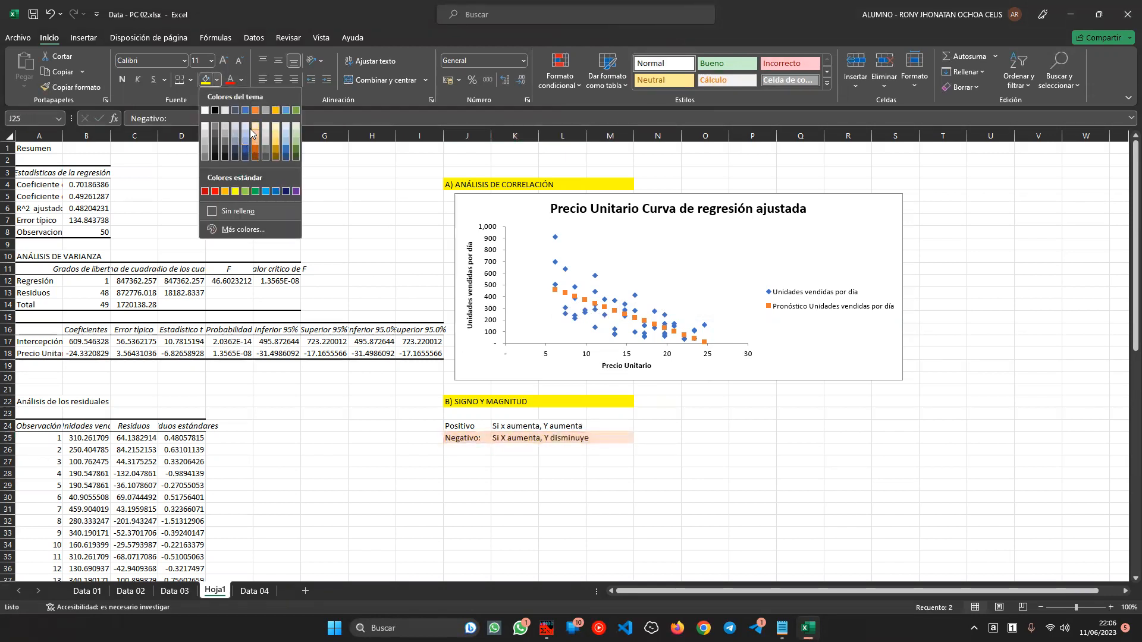
left_click(252, 131)
Enter the interpretation "Si el precio unitario aumenta, entonces la unidades vendidas disminuyen" in cell J27
left_click(456, 462)
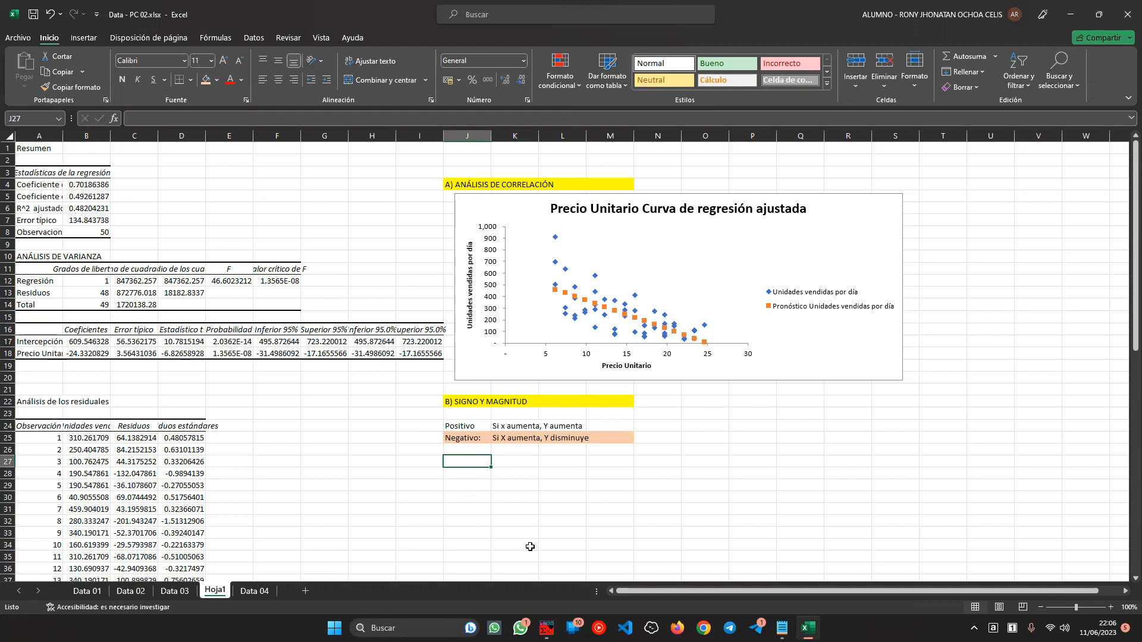
type("Si el pre")
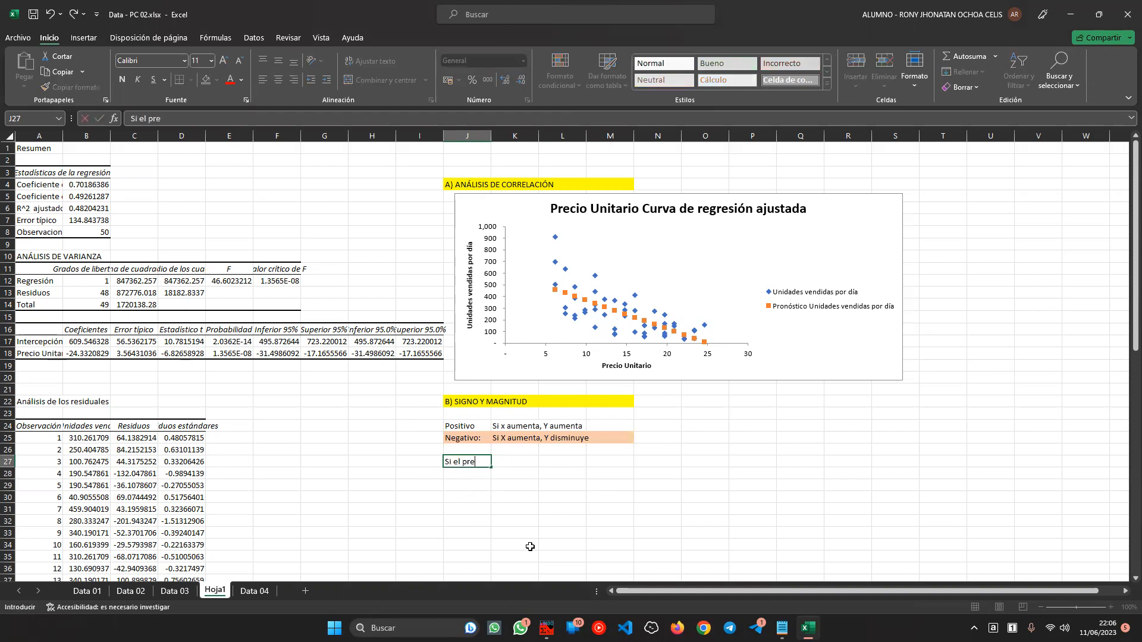
type("cio unitario aument")
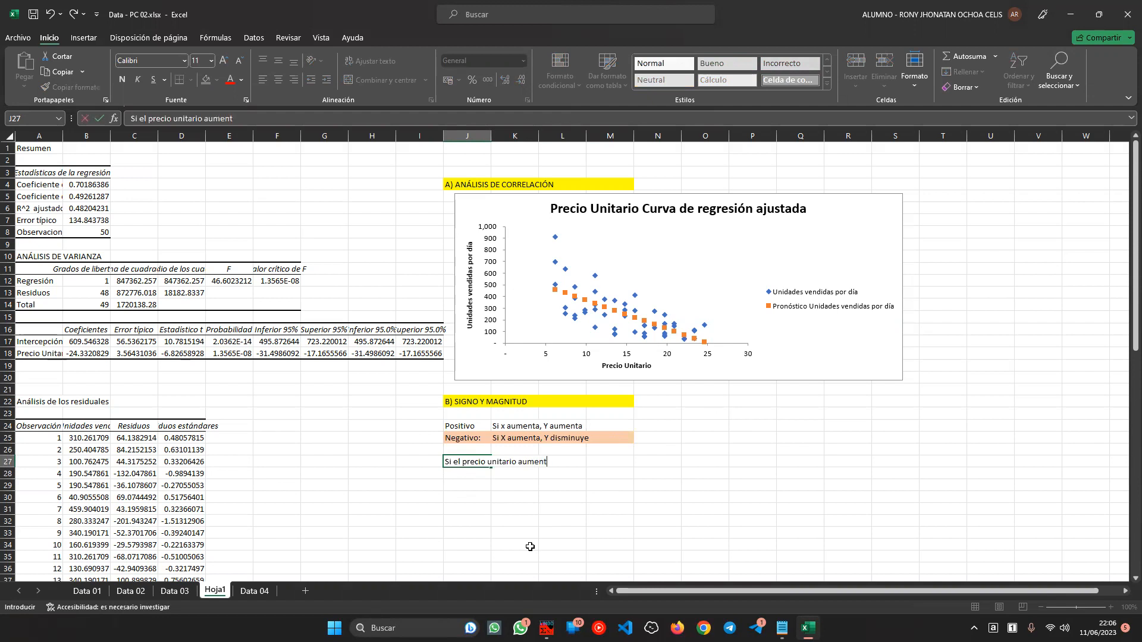
type("a, entonces la unidades vendidas disminuyen")
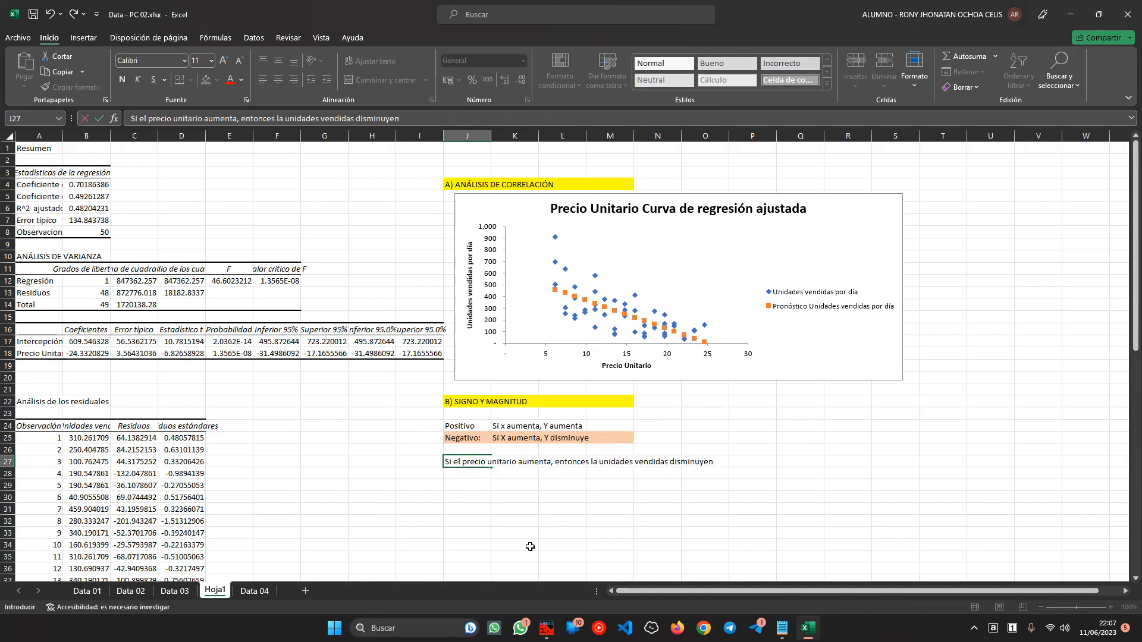
left_click(512, 509)
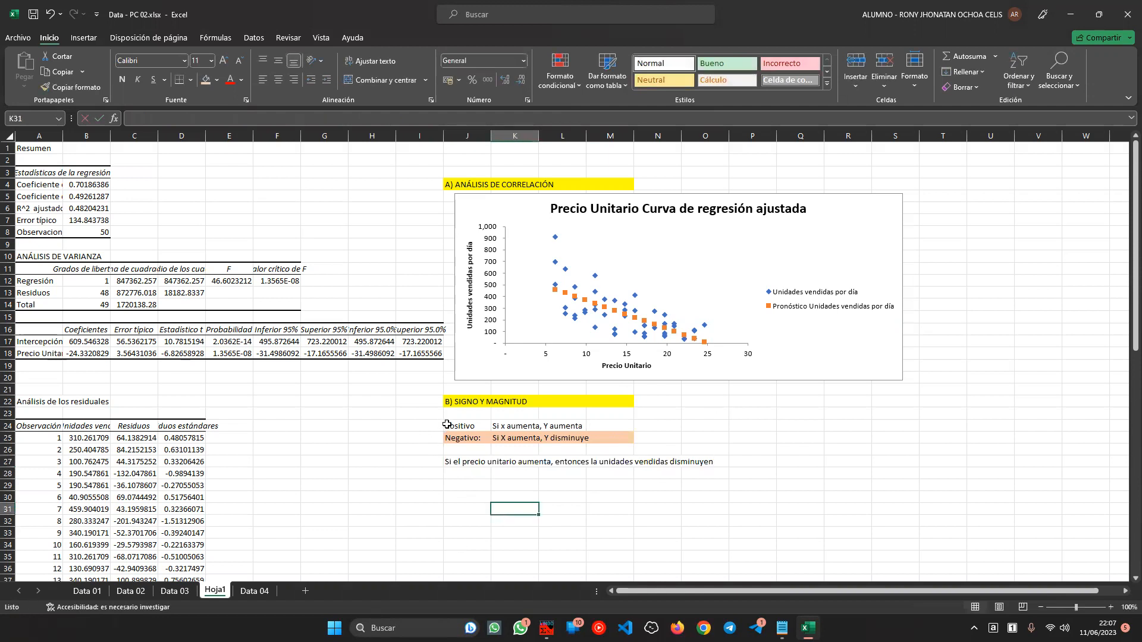
Merge and center cells I24:I27 beside the sign explanations and enter the label "SIGNO" in them
left_click_drag(420, 427, 425, 466)
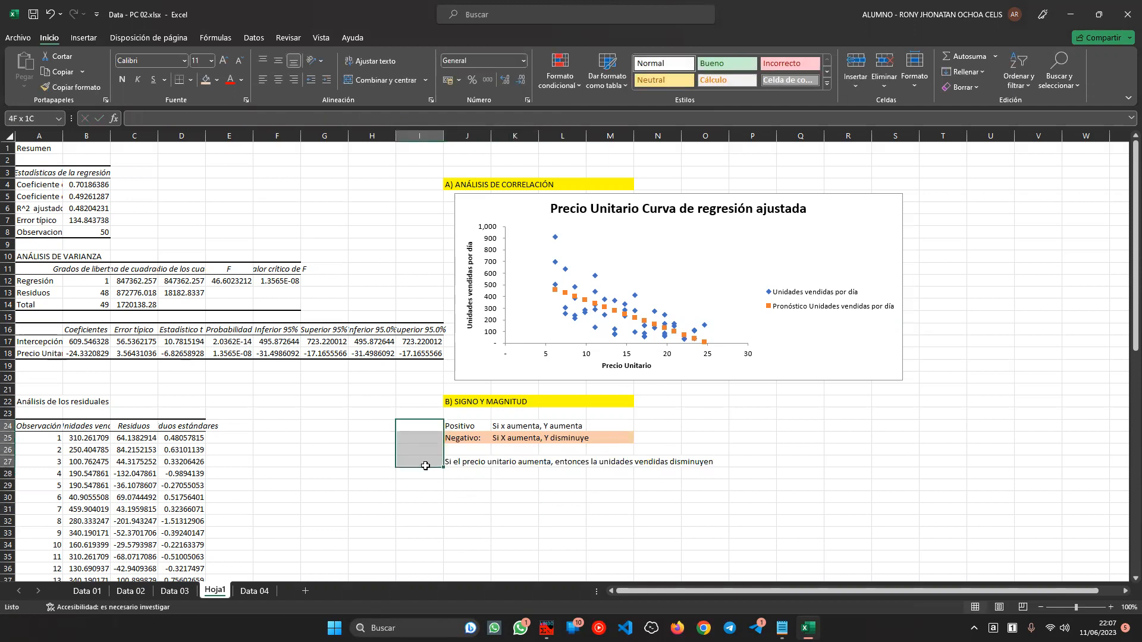
left_click(367, 85)
key("Caps_Lock")
type("SIGNO")
key("ctrl+Return")
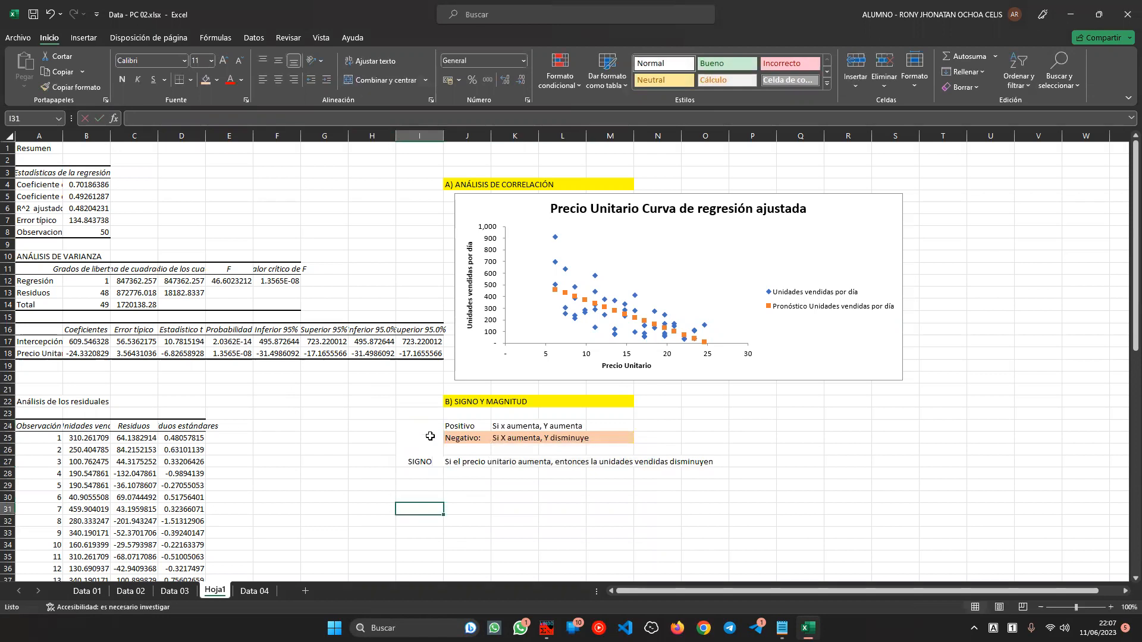
Align the "SIGNO" label to the vertical middle of its merged cell and fill the cell light orange
left_click(277, 60)
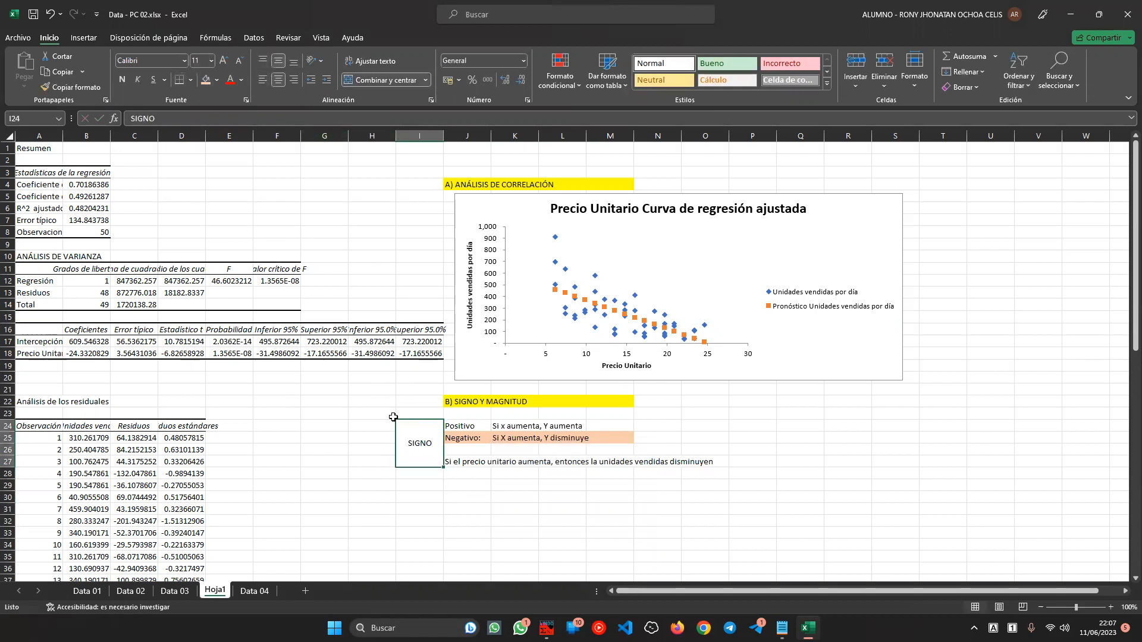
left_click(205, 80)
left_click(506, 497)
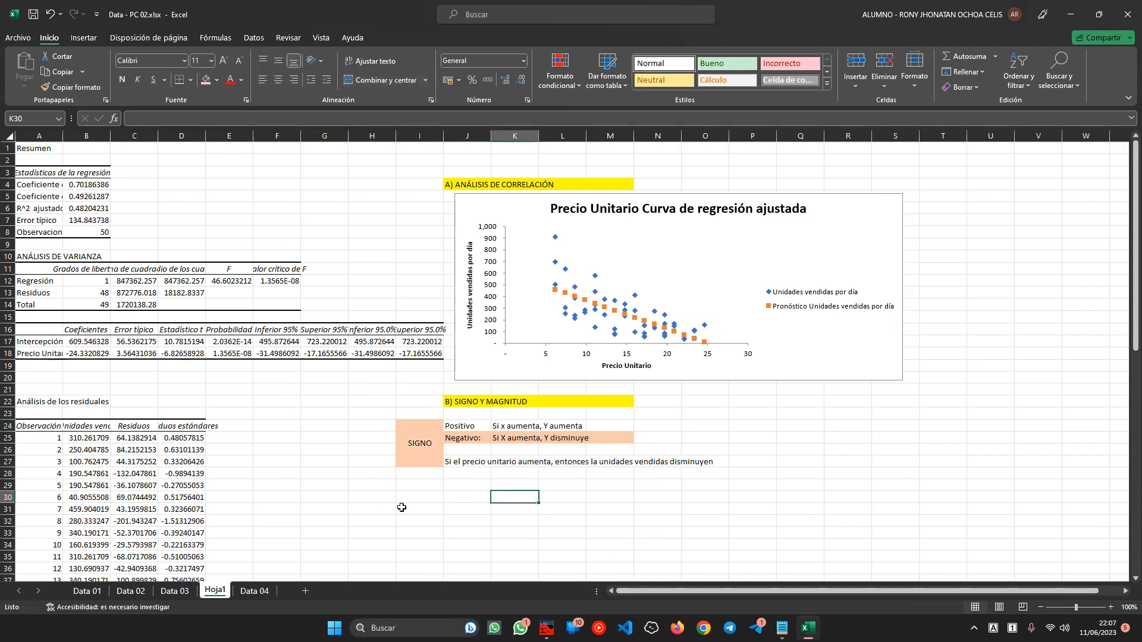
Enter "Es un valor entre 0 y 1, donde 0 es disperso, 1 no disperso, o coincidencia exacta" in cell J29
left_click(419, 488)
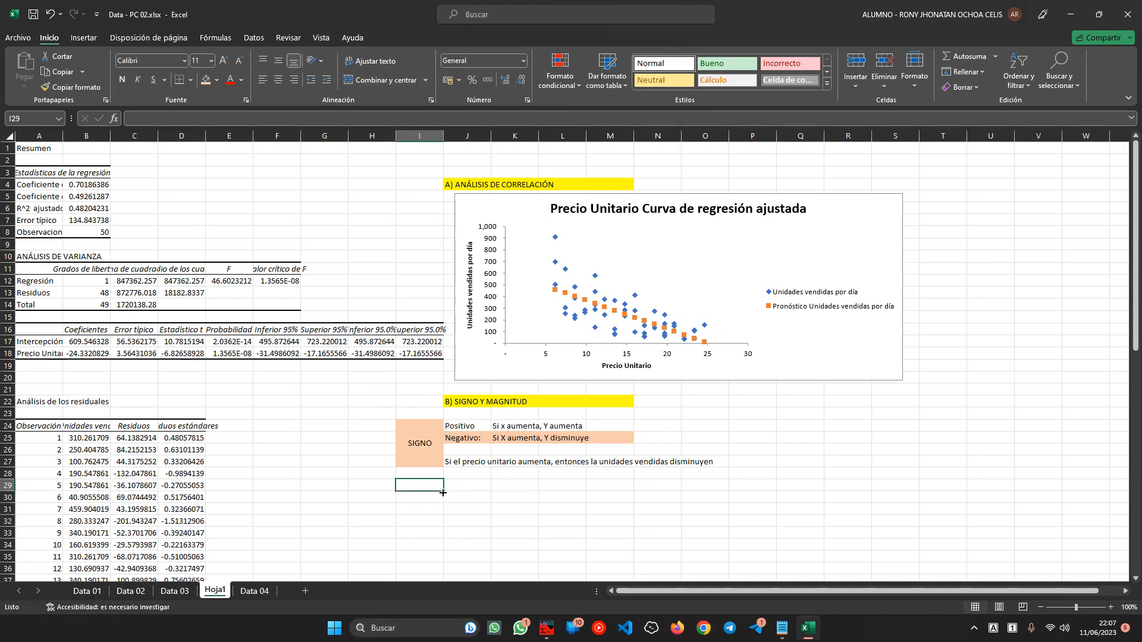
left_click(470, 487)
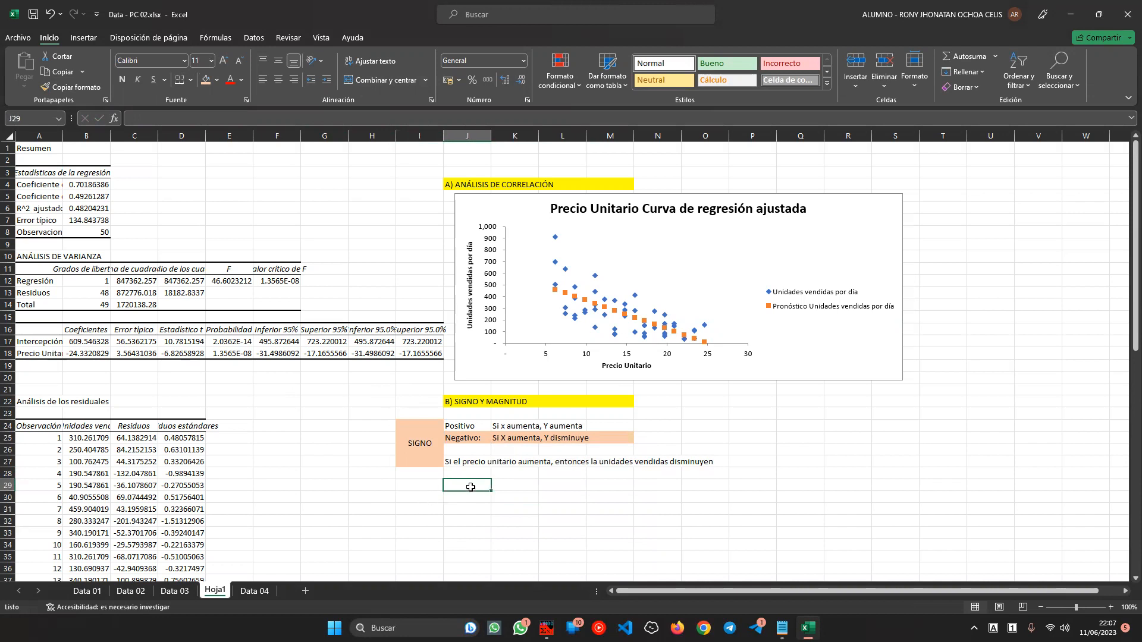
type("eS")
key("Caps_Lock")
type("un valor entre 0 y")
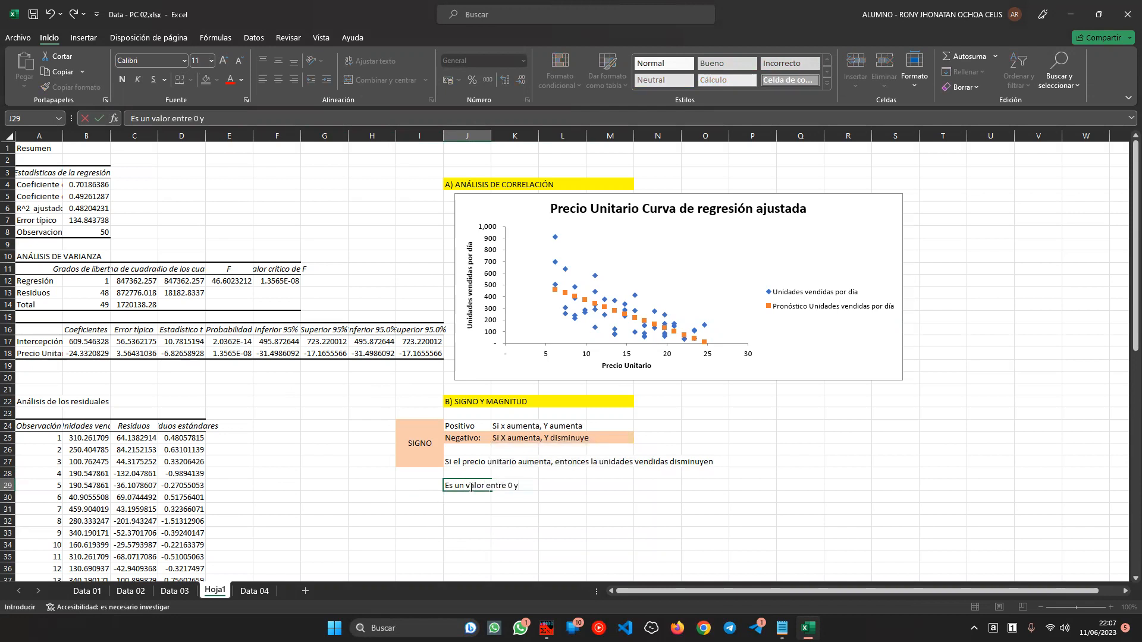
type(" 1, donde 0")
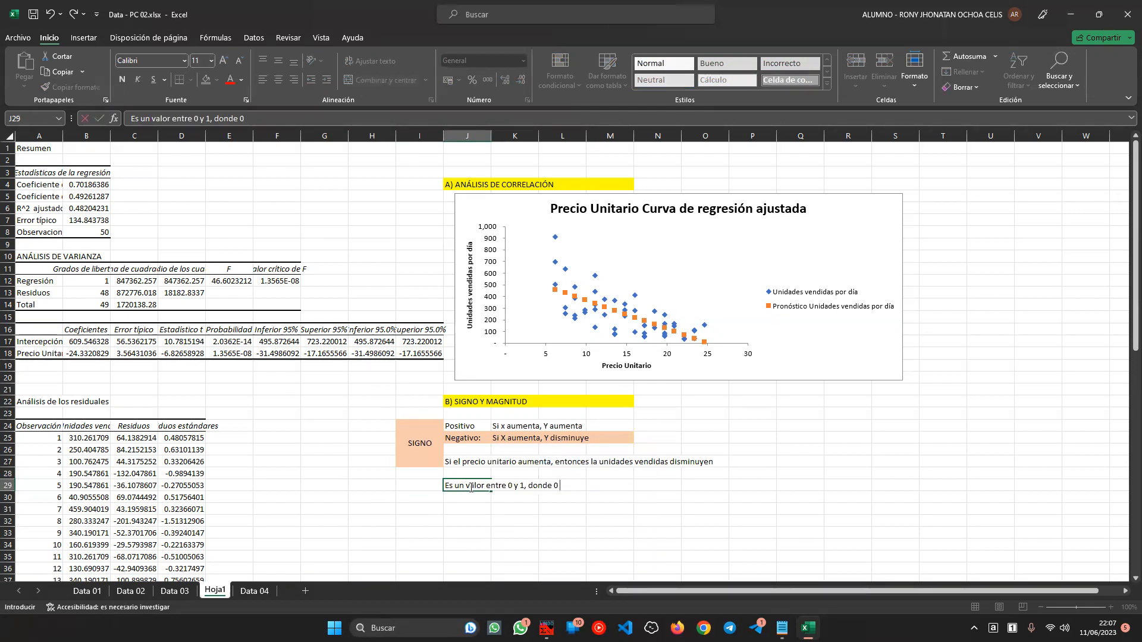
type("es disperso, 1 no disperso")
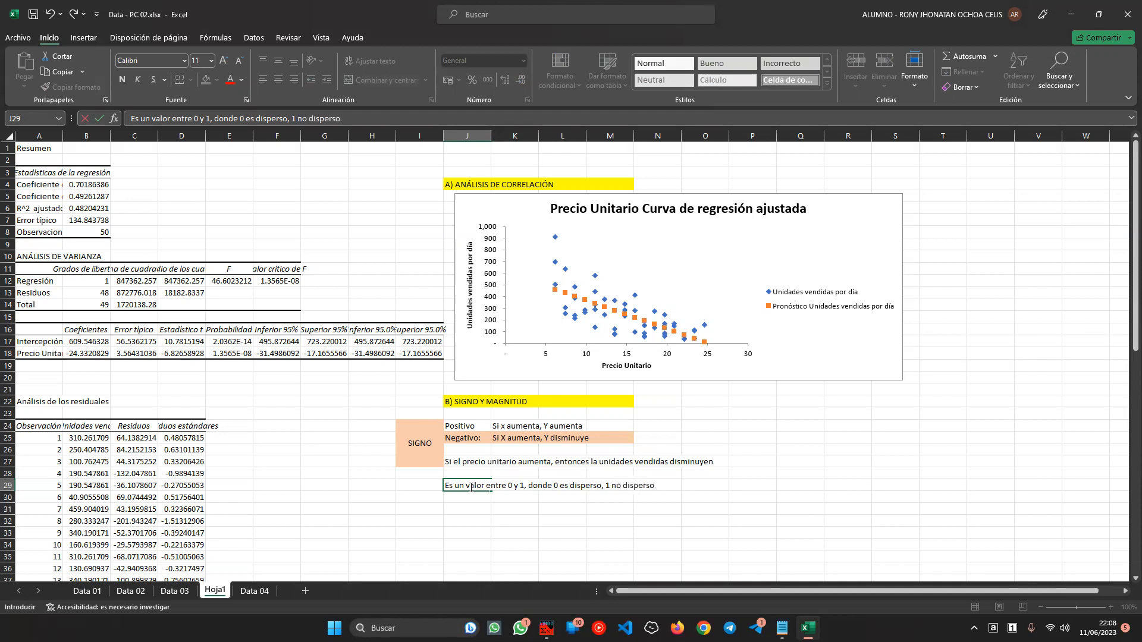
type("incid")
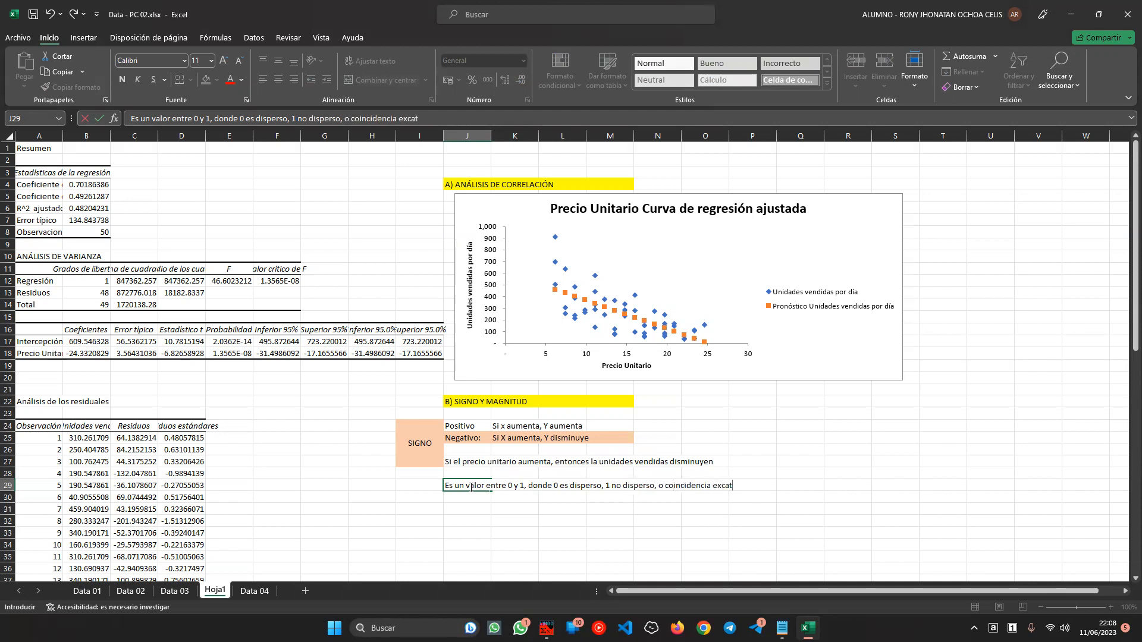
type("encia exacta")
key("Return")
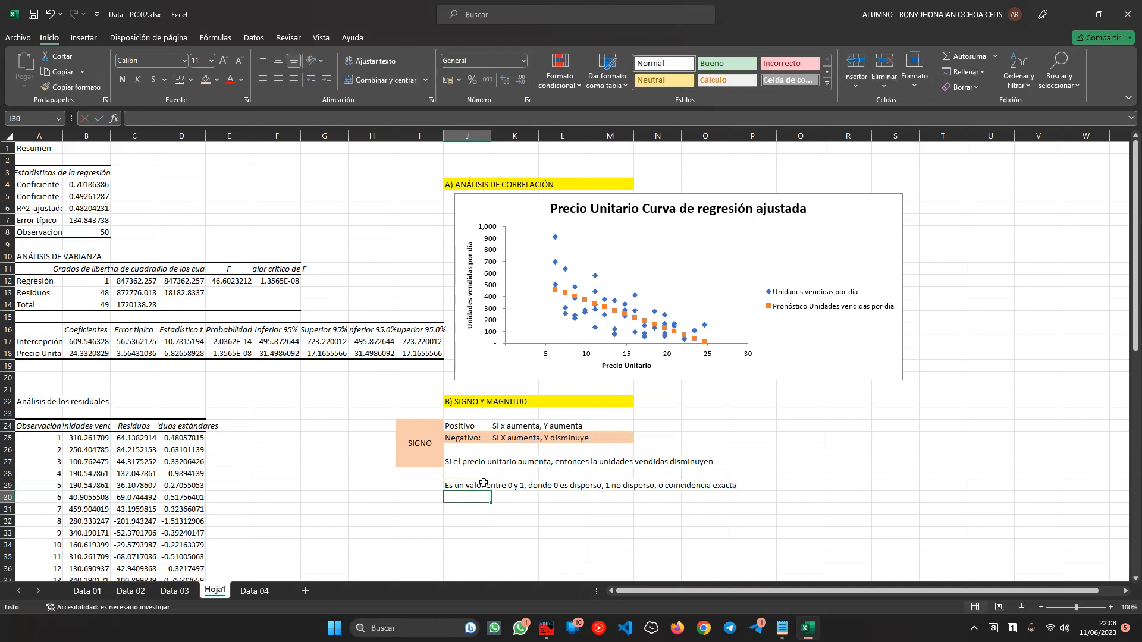
Examine the full name and value of the multiple correlation coefficient in the regression statistics
left_click_drag(432, 488, 437, 525)
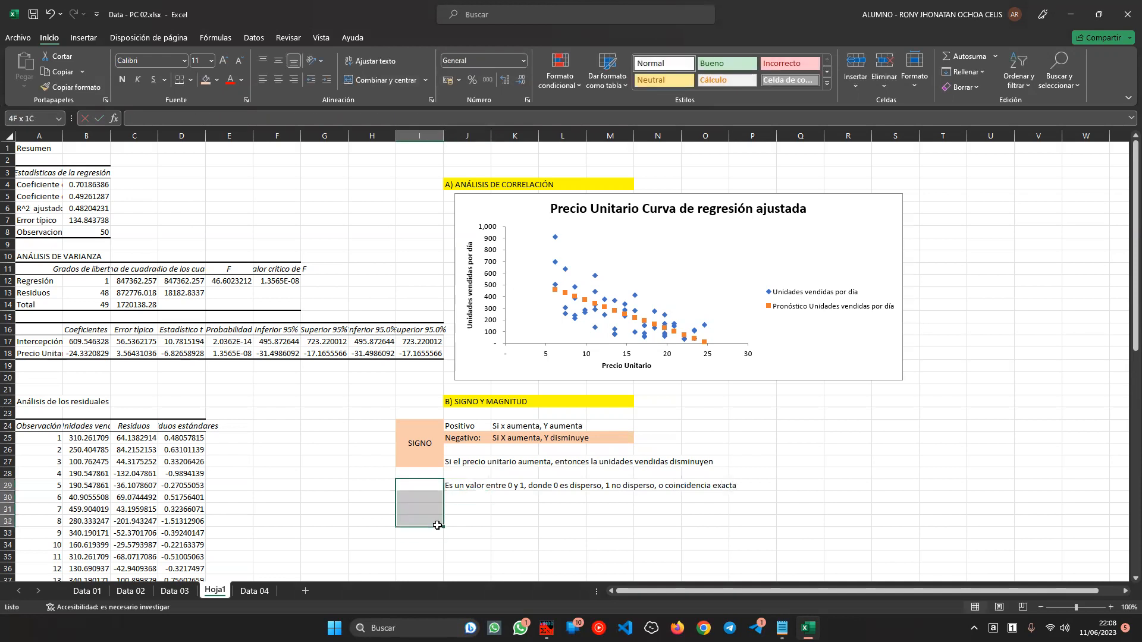
left_click(42, 187)
left_click(42, 170)
left_click_drag(44, 170, 92, 233)
left_click(49, 185)
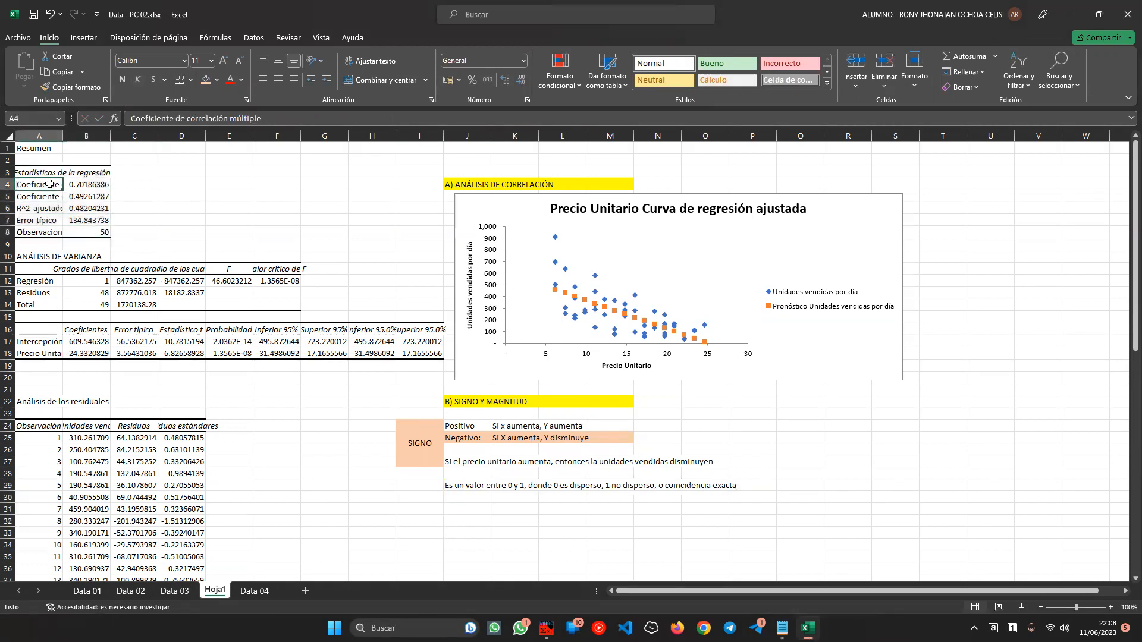
left_click_drag(129, 119, 267, 123)
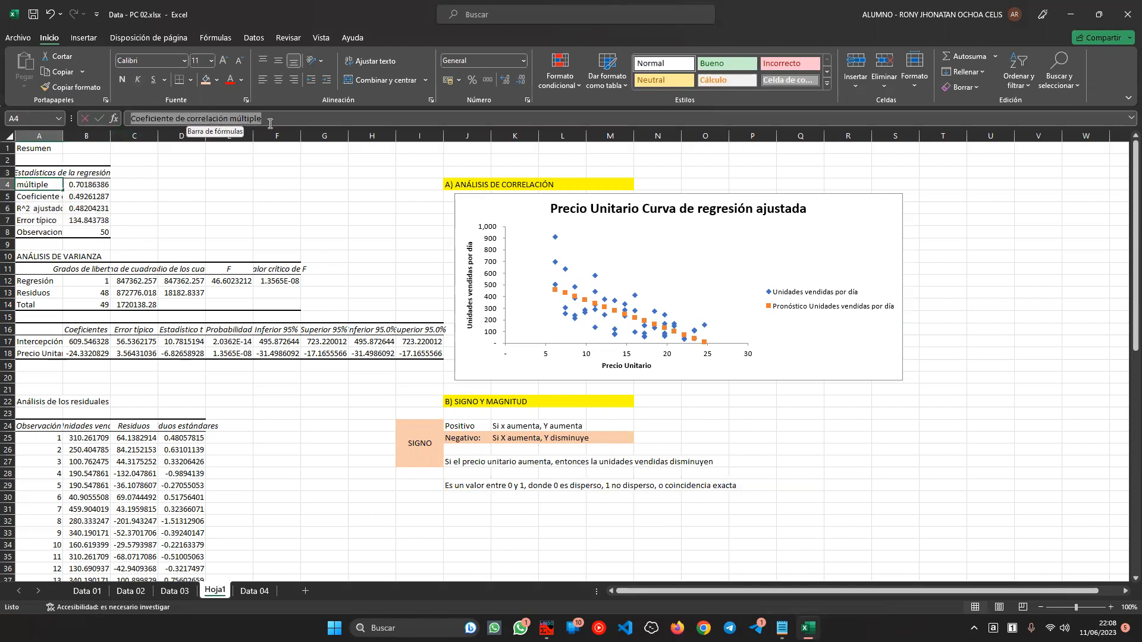
left_click(91, 184)
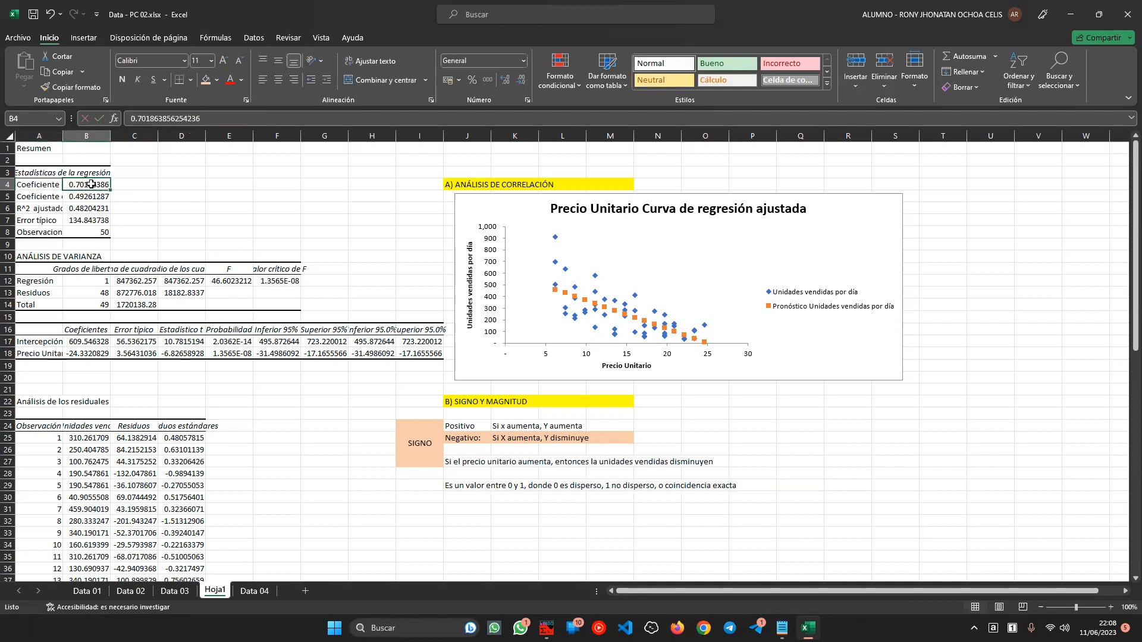
Enter the label "M=" in cell J31 and link cell K31 to the multiple correlation coefficient with =B4
left_click(450, 507)
type("m")
key("Caps_Lock")
type("M=")
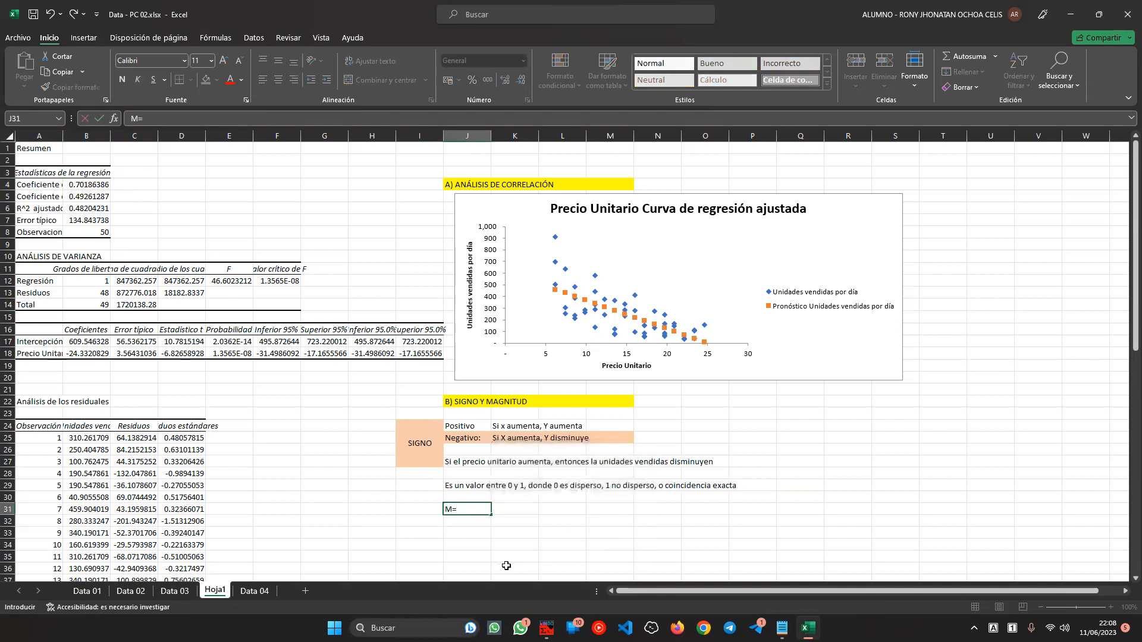
left_click(507, 509)
type("=")
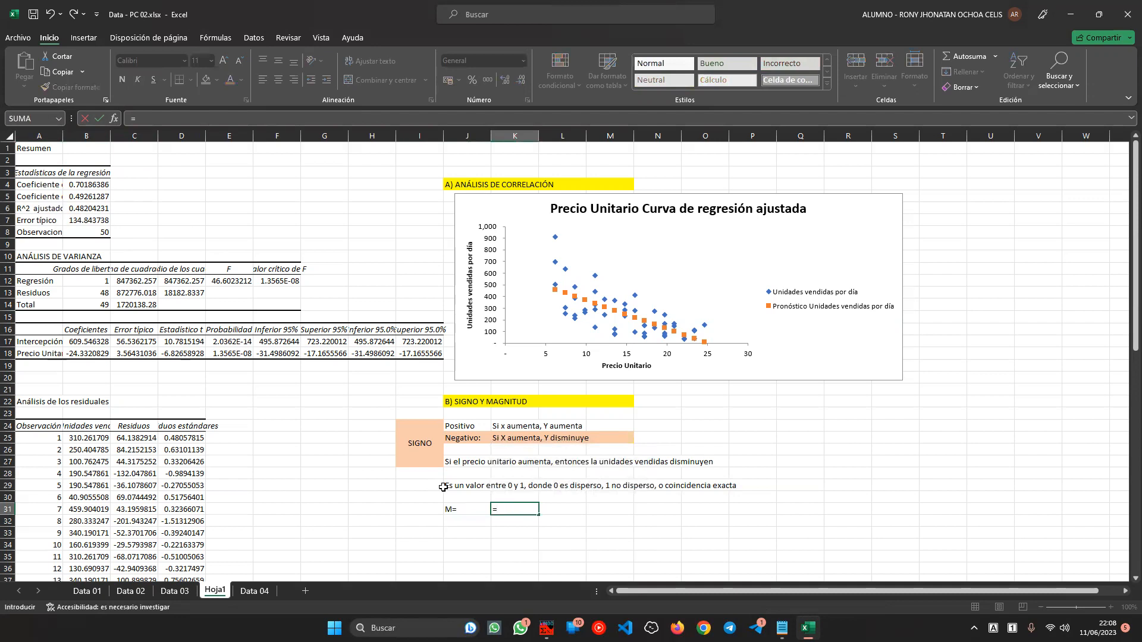
left_click(80, 185)
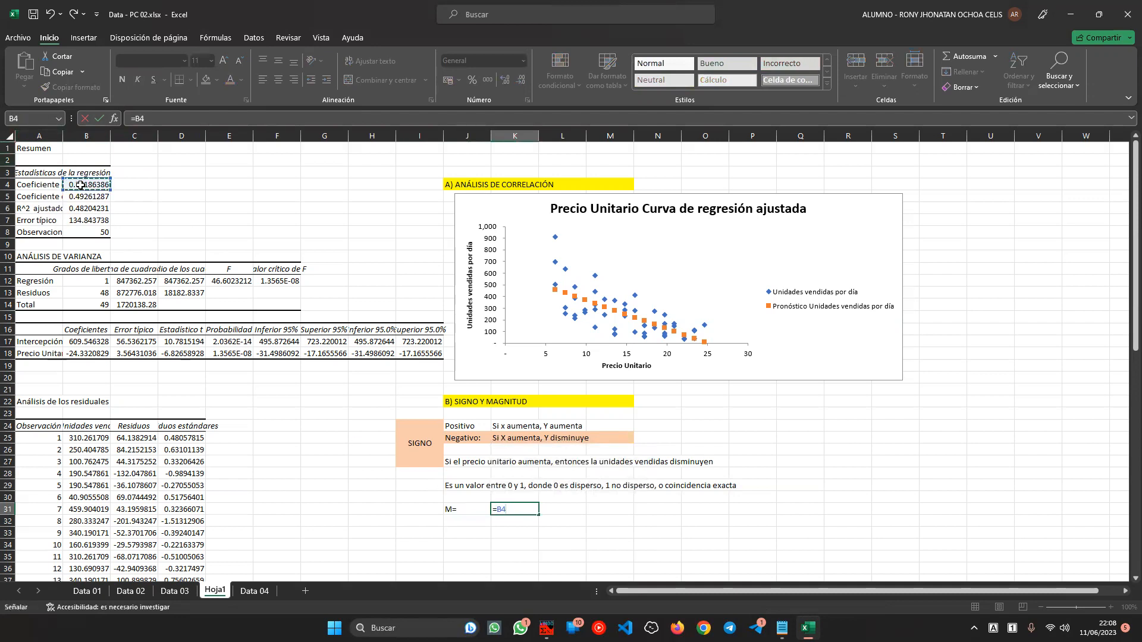
key("Return")
Reduce the magnitude value in K31 to two decimals and readjust the width of column K to match its neighbours
left_click(516, 507)
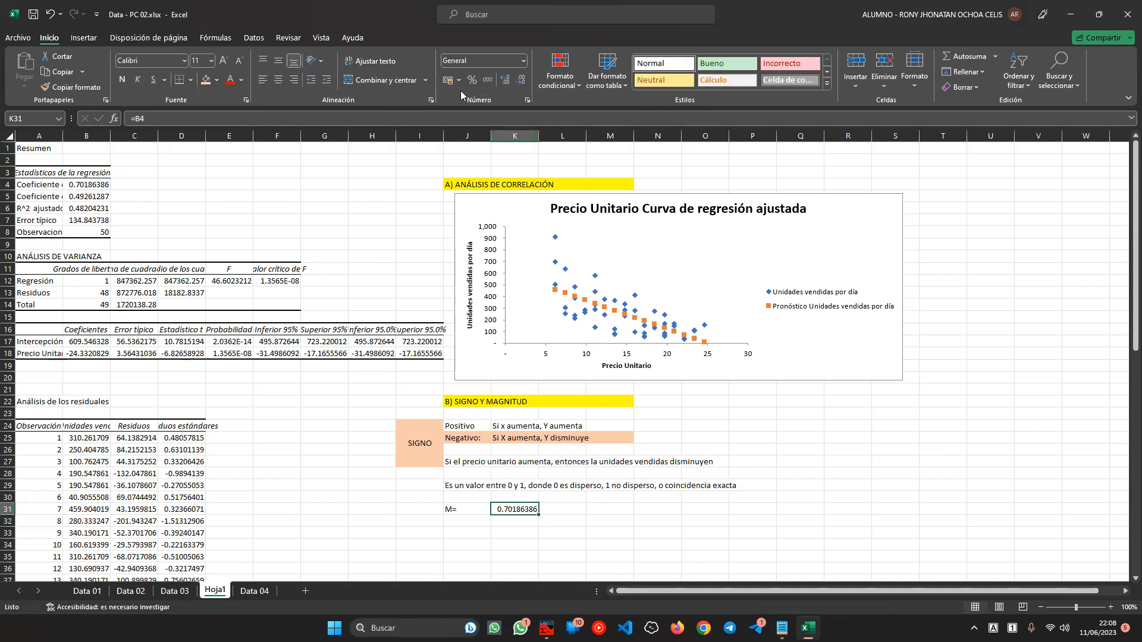
left_click(506, 86)
left_click(521, 81)
left_click(521, 84)
left_click(522, 83)
left_click(521, 83)
left_click(521, 83)
left_click(521, 84)
left_click(521, 84)
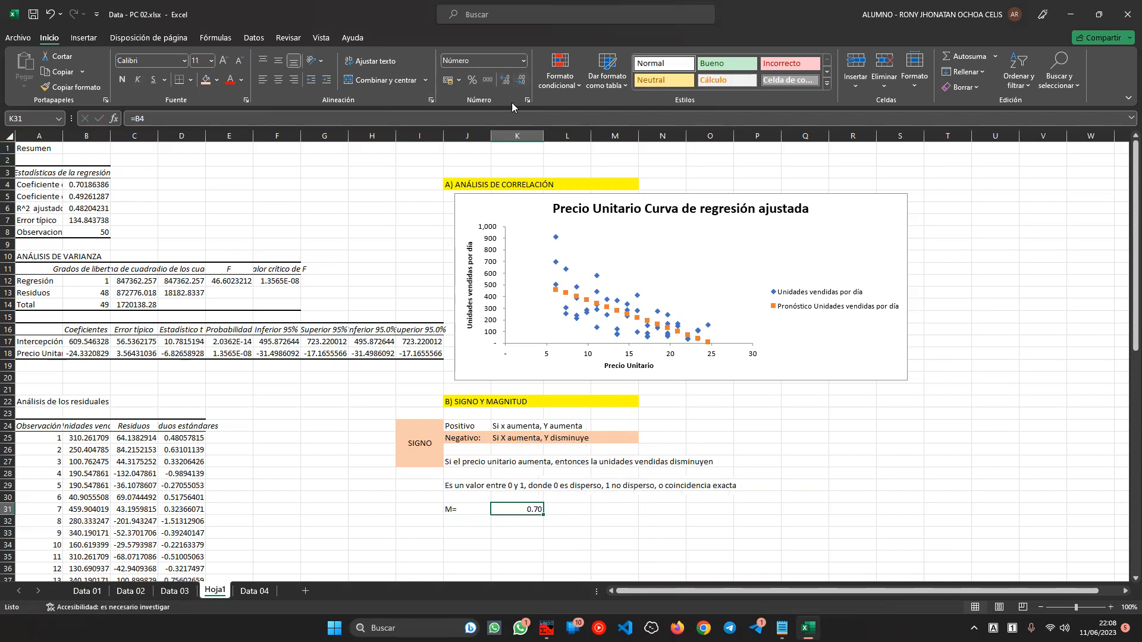
double_click(545, 135)
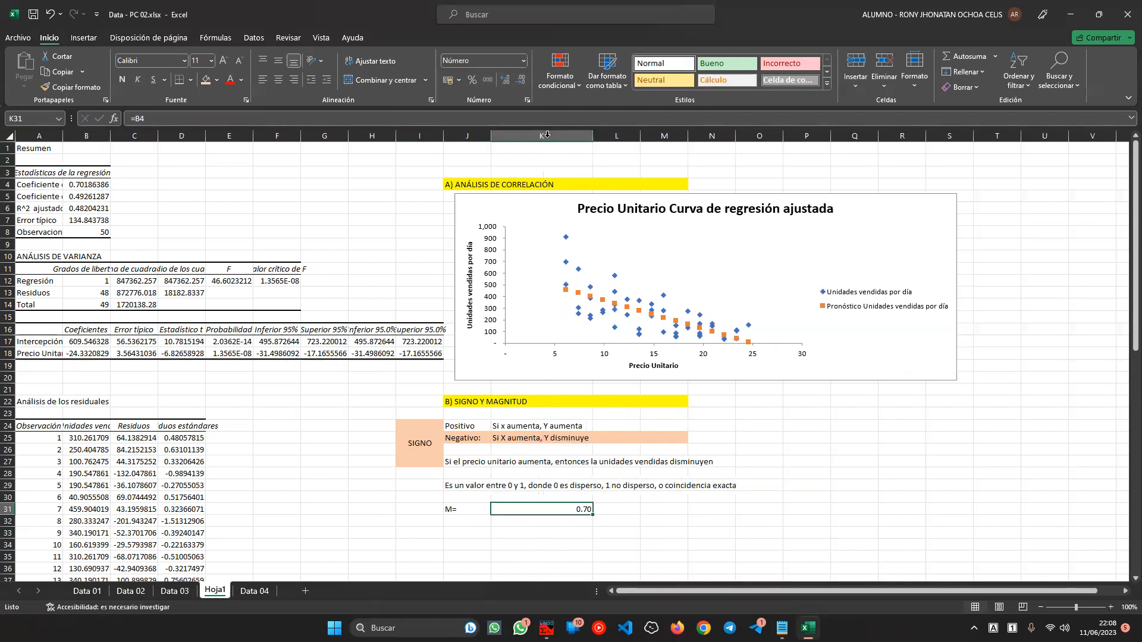
left_click_drag(592, 132, 539, 135)
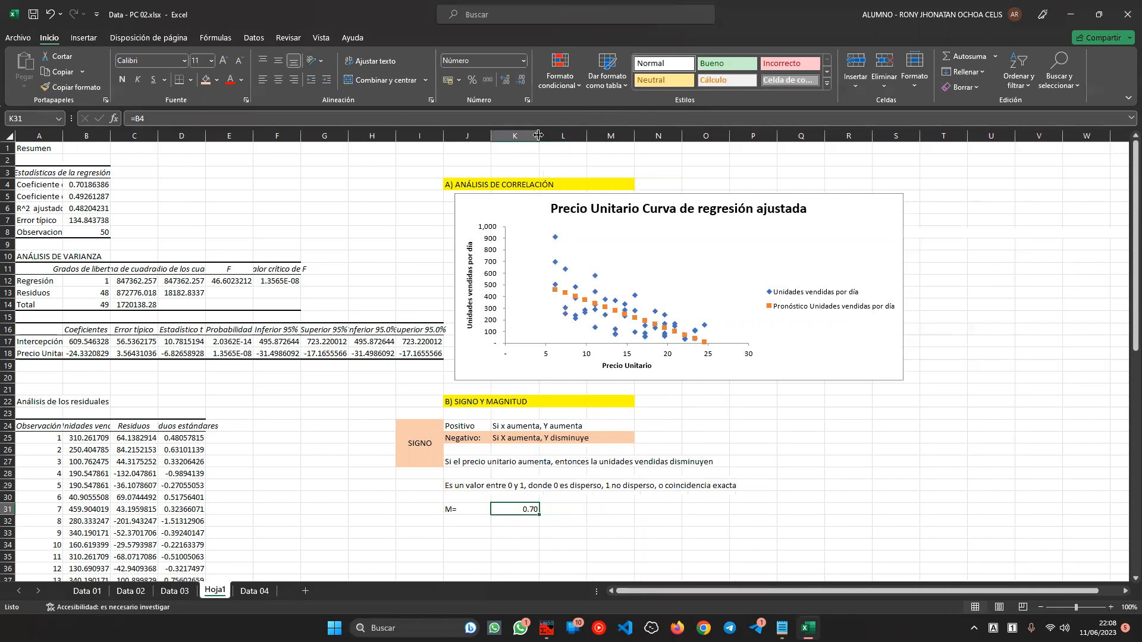
Compare the 0-to-1 dispersion description and the M value with the scatter of points in the chart
left_click(467, 523)
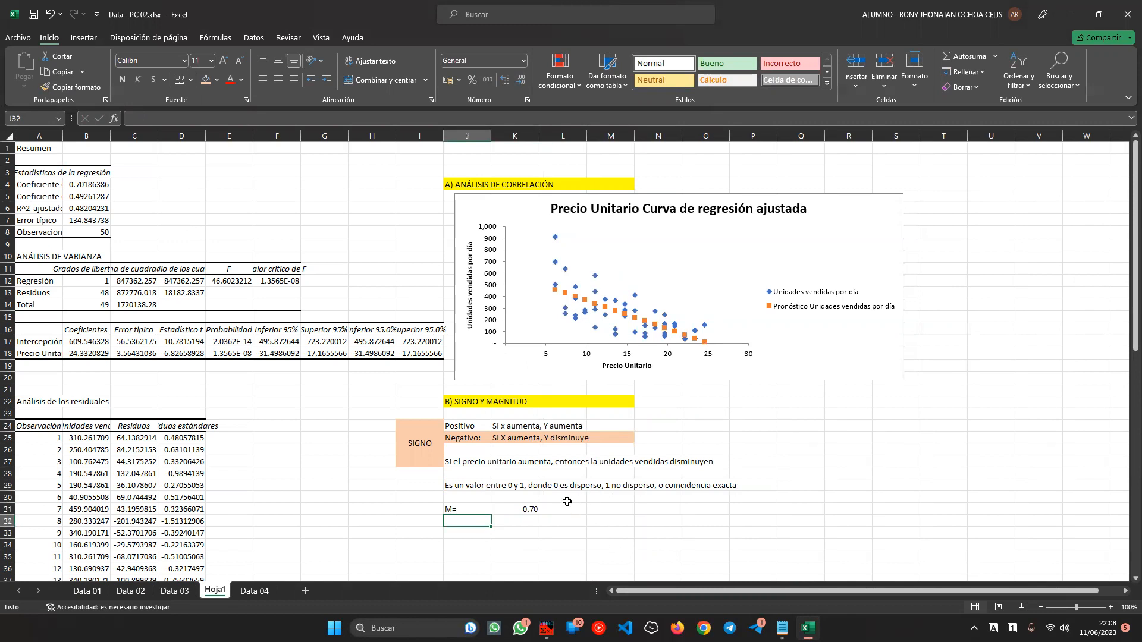
left_click(595, 487)
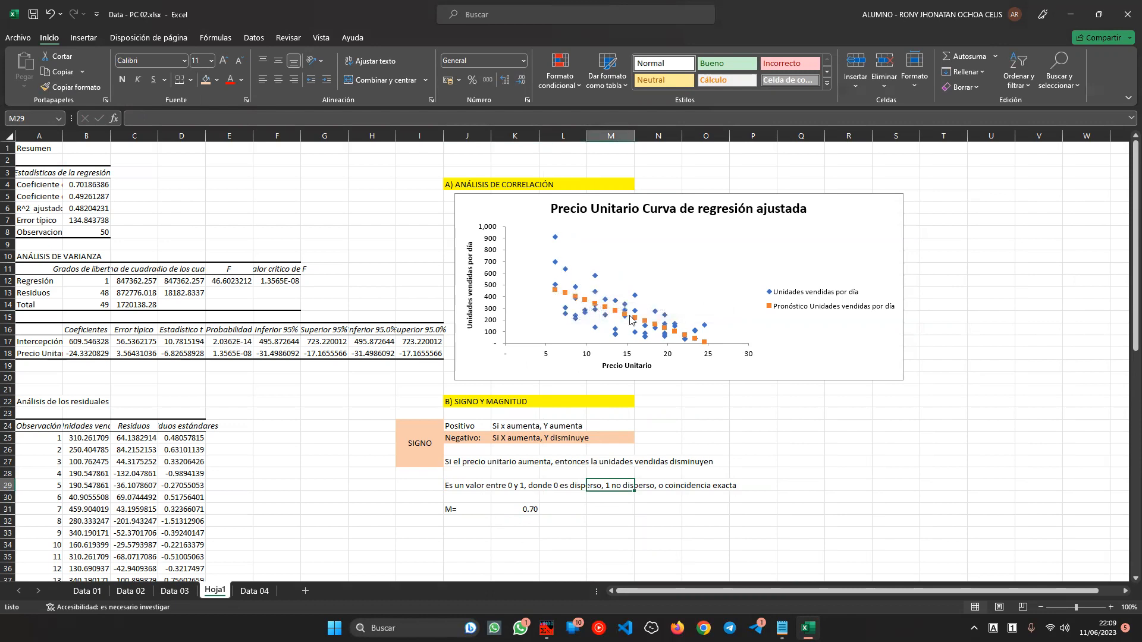
mouse_move(702, 343)
left_click(506, 492)
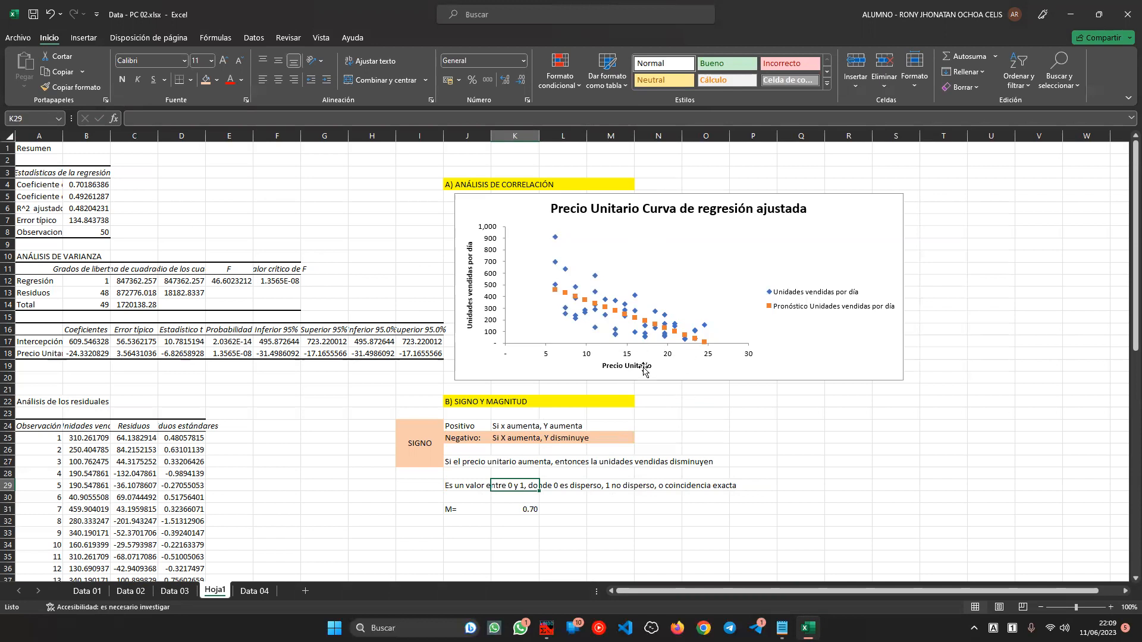
left_click(608, 489)
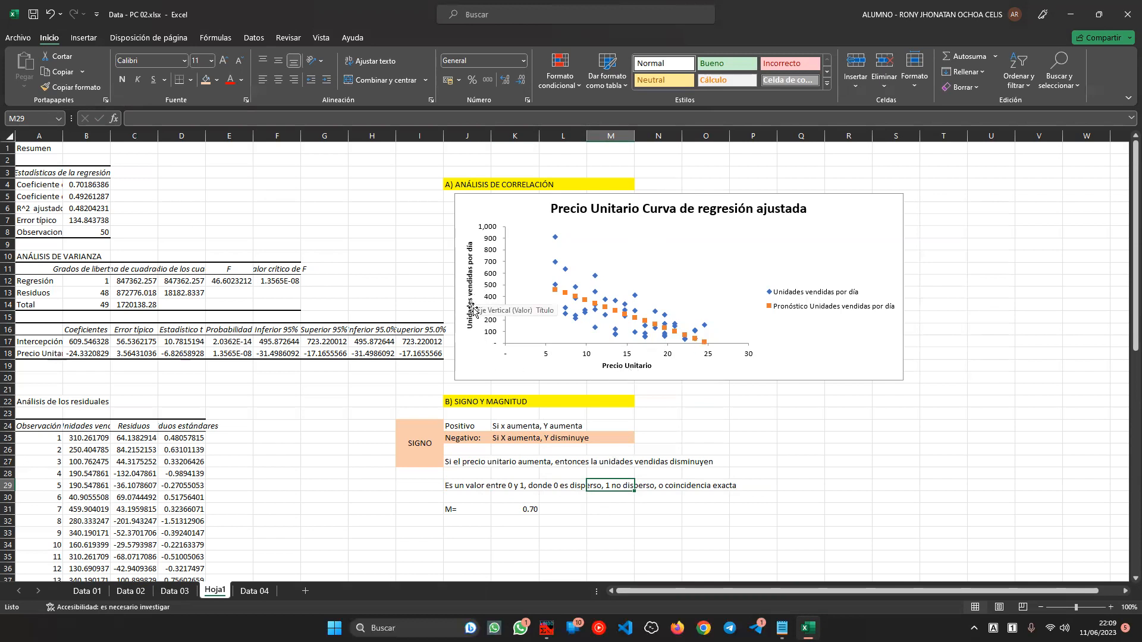
left_click(523, 510)
Enter "Existen indicios de correlación, los puntos de muestra se aproximan al pronóstico" in cell J32, below the M= label
left_click(503, 522)
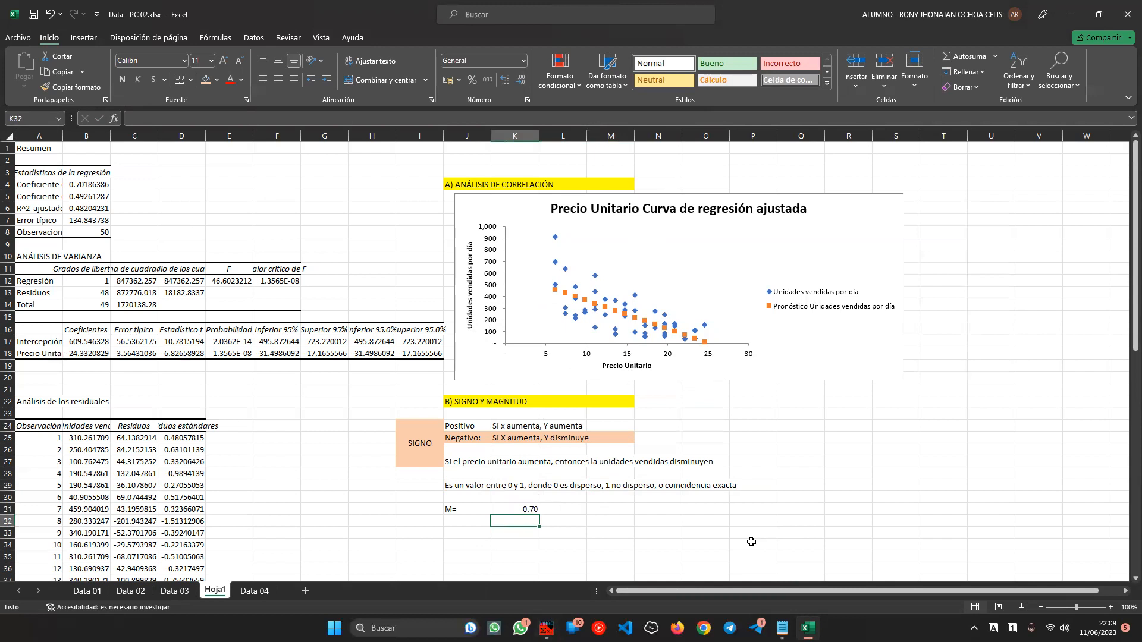
key("Left")
type("e")
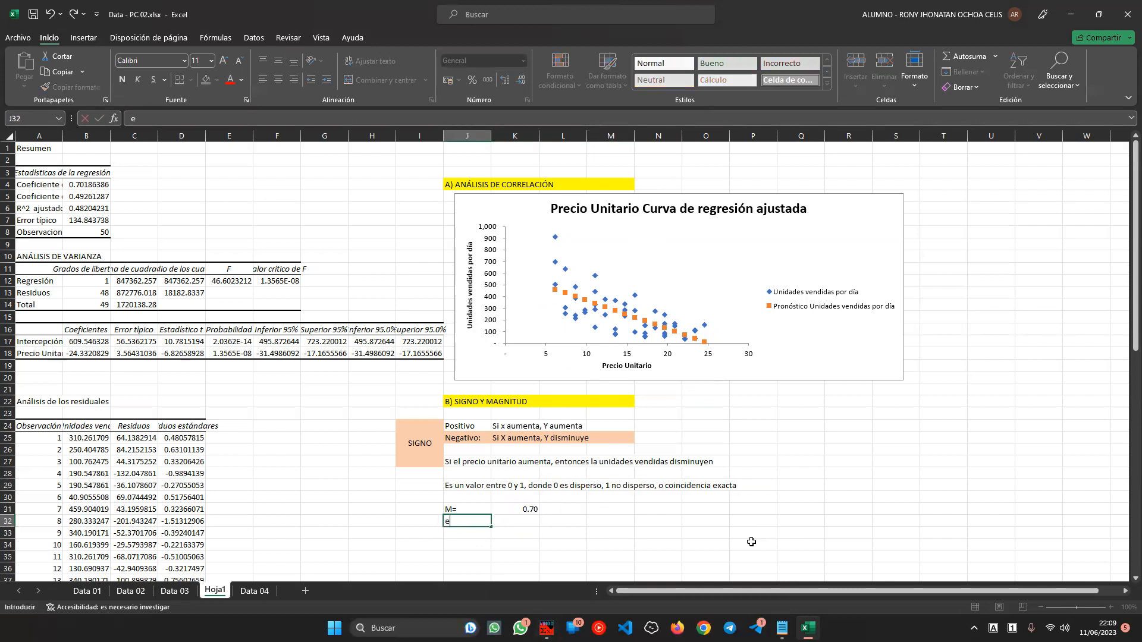
type("e")
key("Caps_Lock")
key("Caps_Lock")
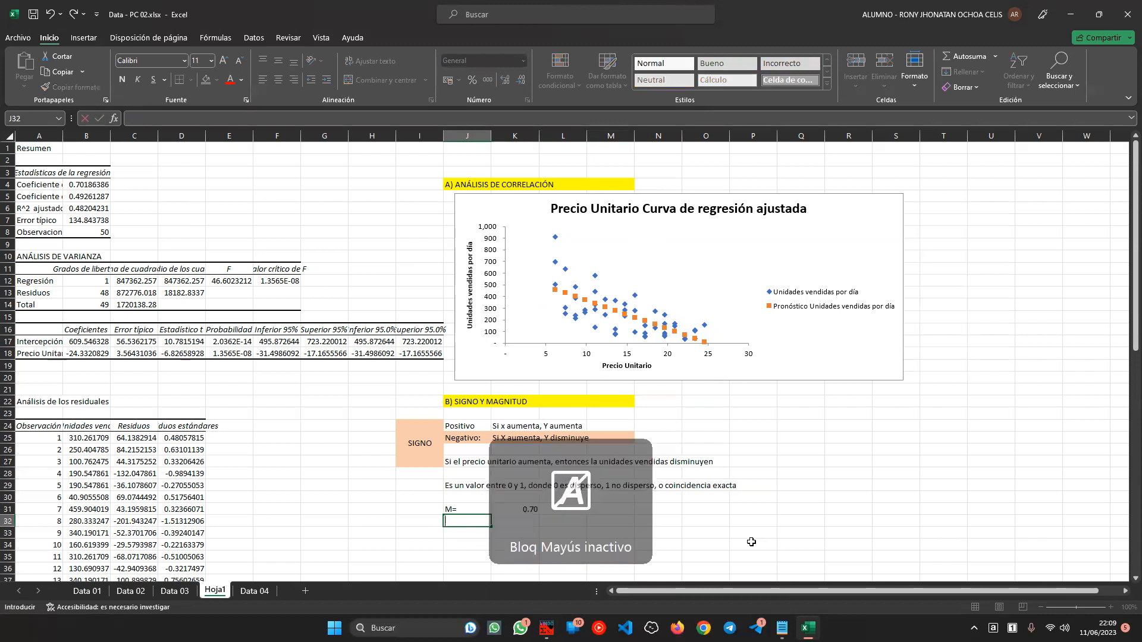
key("Caps_Lock")
key("BackSpace")
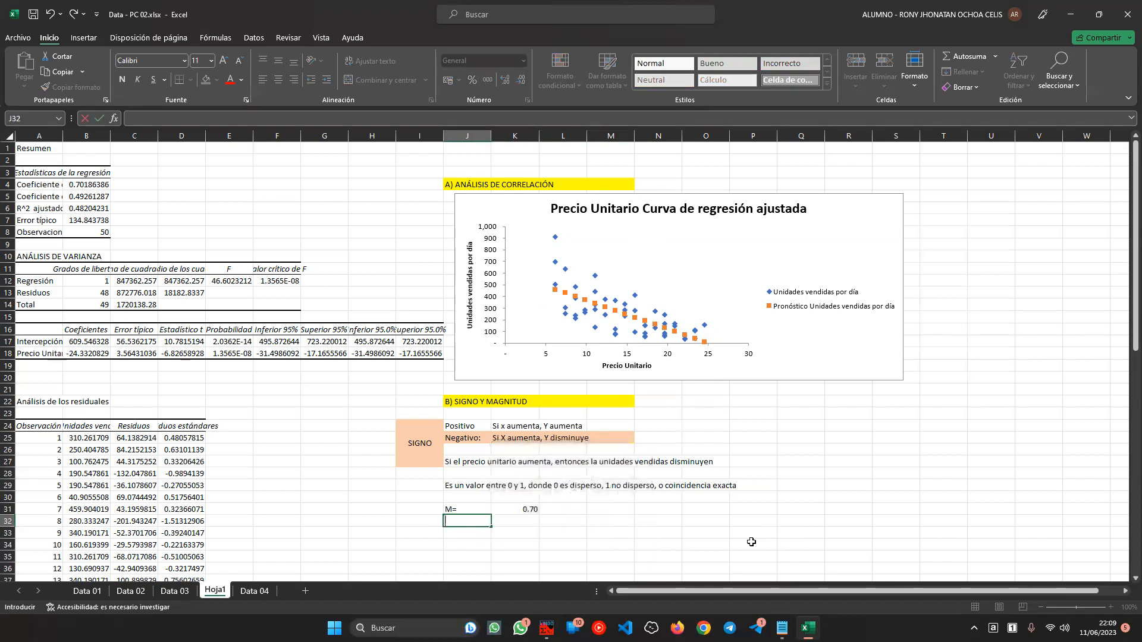
type("Existen indicoios de correlació")
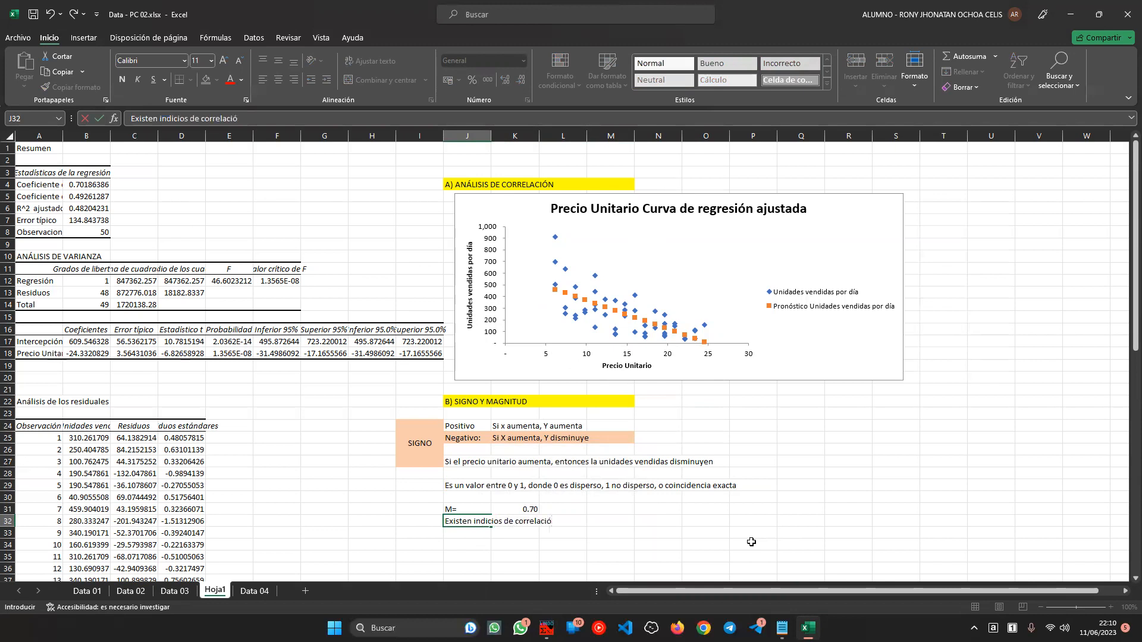
type("n, los puntos de muestra")
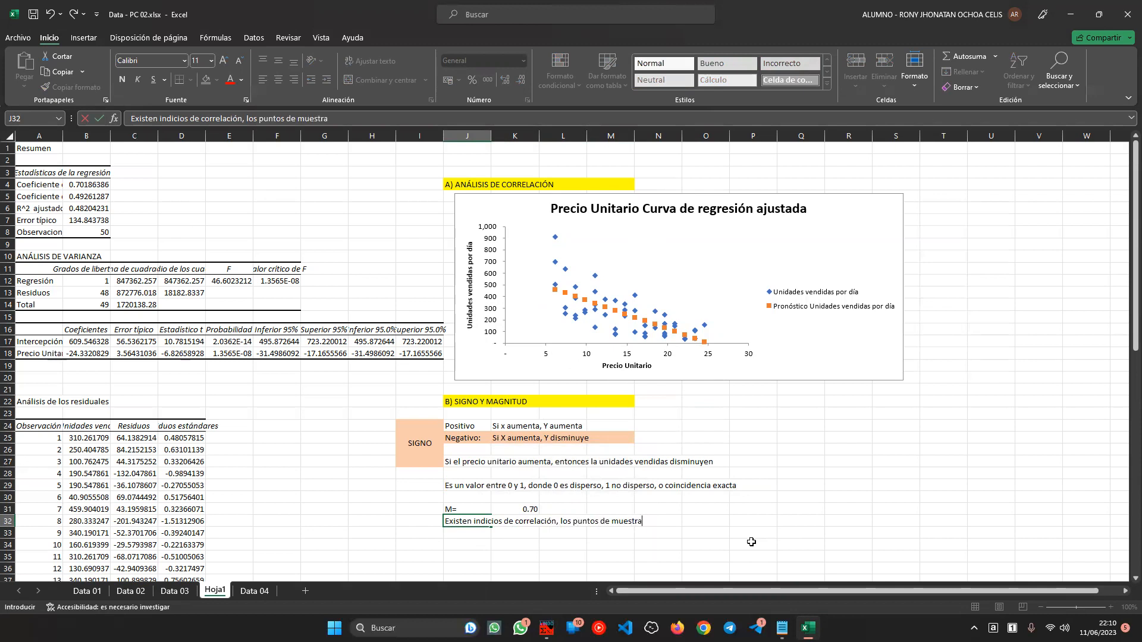
type(" se a´p")
type("roximan al pro")
type("n+")
type("stico")
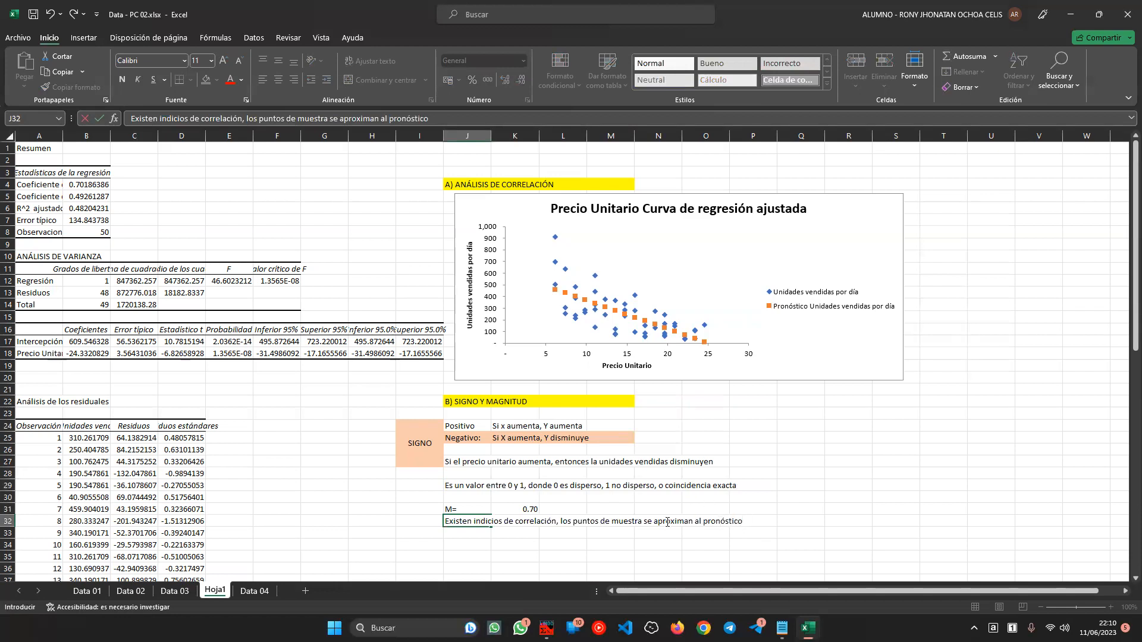
left_click(638, 537)
Enter "Lo que yo calculo de forma estadísitca se aproxima a lo que he recogido en mi muestra" in cell J33
left_click(470, 533)
type("}")
type("()")
key("Left")
key("Right")
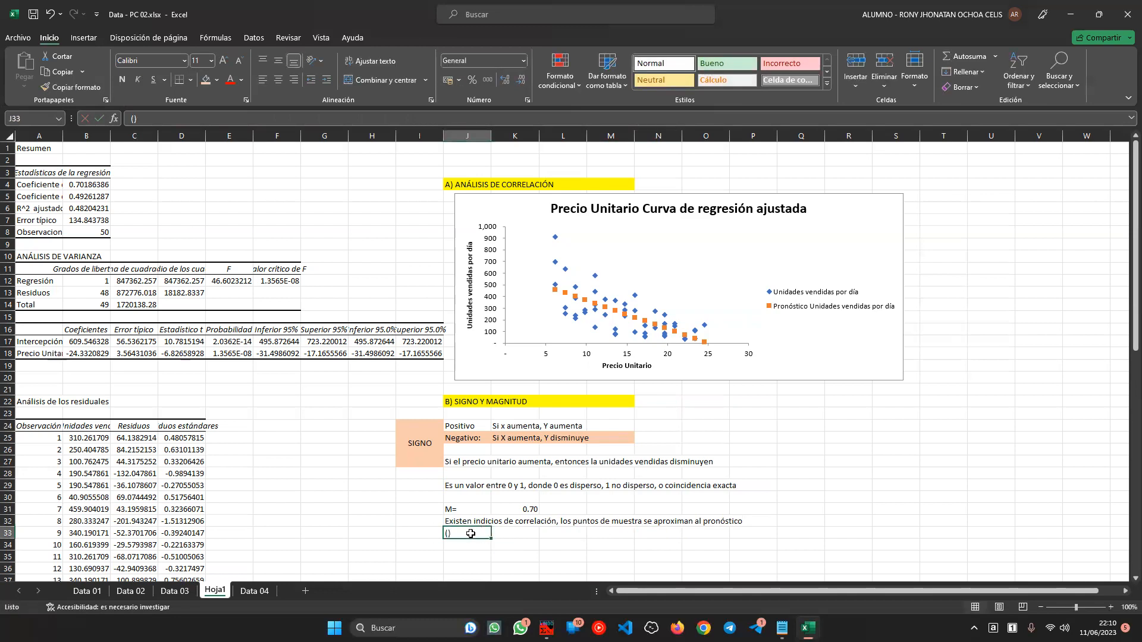
left_click(158, 122)
key("BackSpace")
key("BackSpace")
type("Lo que yo cal")
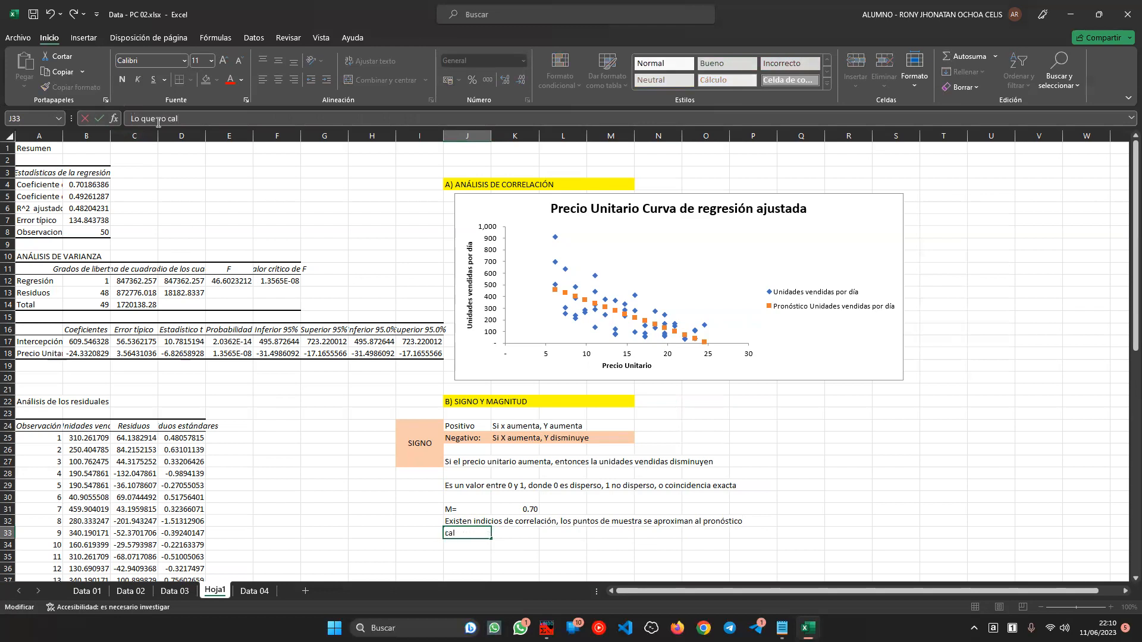
type("culo de forma estadísitca se aproxim")
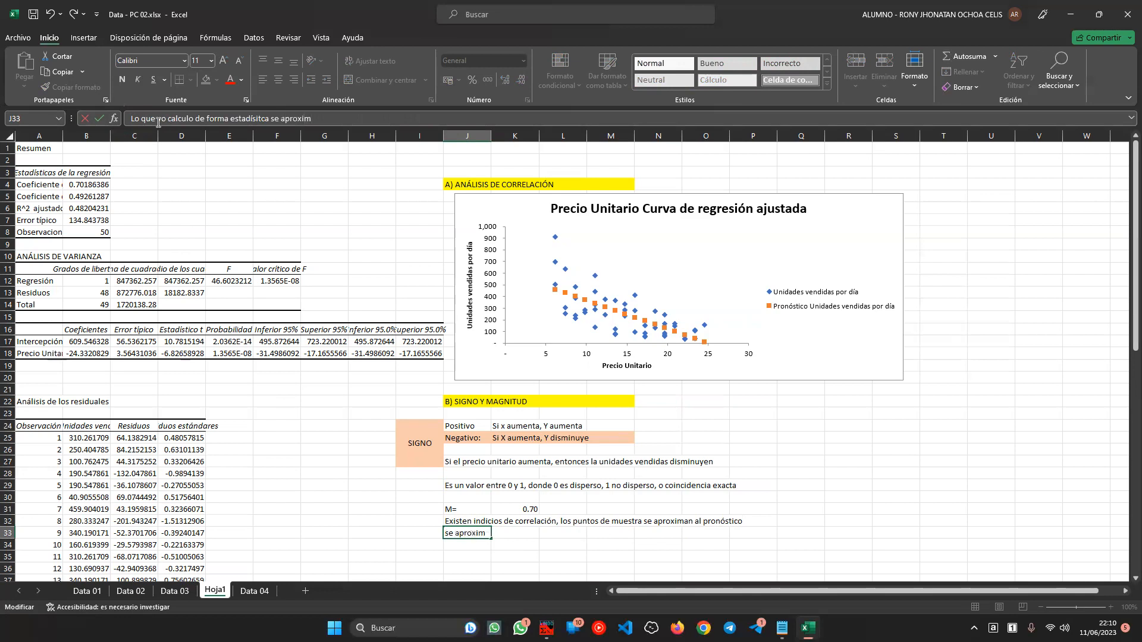
type("a a lo que he recogido en mi muestra")
key("Return")
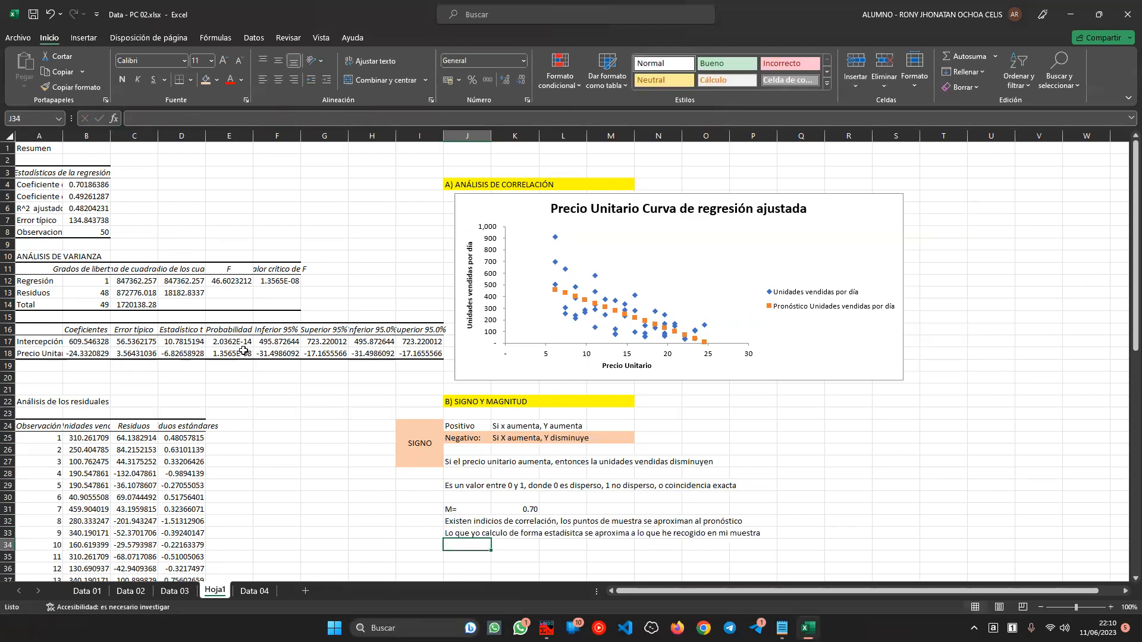
Merge and centre cells I29:I33 both horizontally and vertically and label the block "magnitud"
left_click_drag(419, 486, 432, 533)
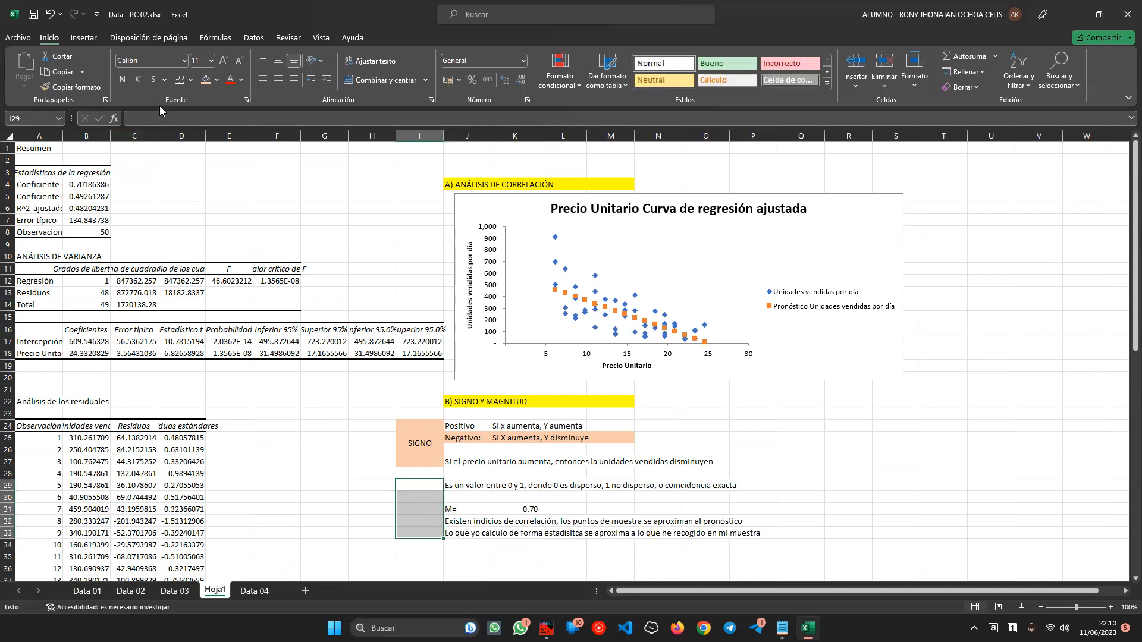
left_click(368, 80)
left_click(284, 57)
type("magnitud")
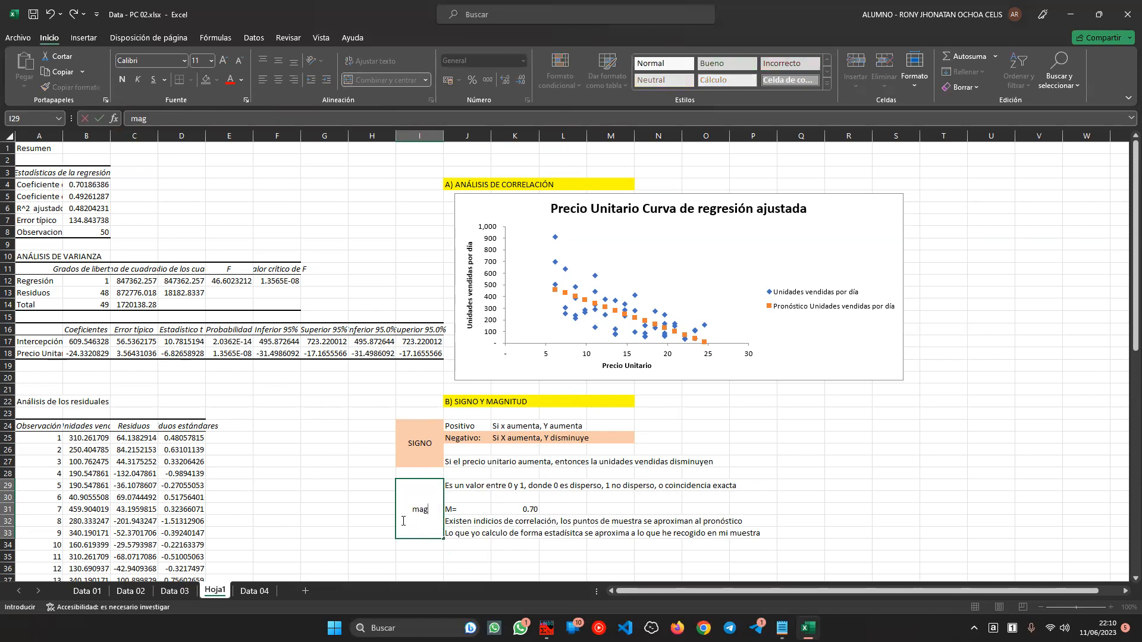
left_click(452, 503)
Fill the merged "magnitud" block and the M= cells J31:K31 with light blue
left_click(418, 524)
left_click(219, 82)
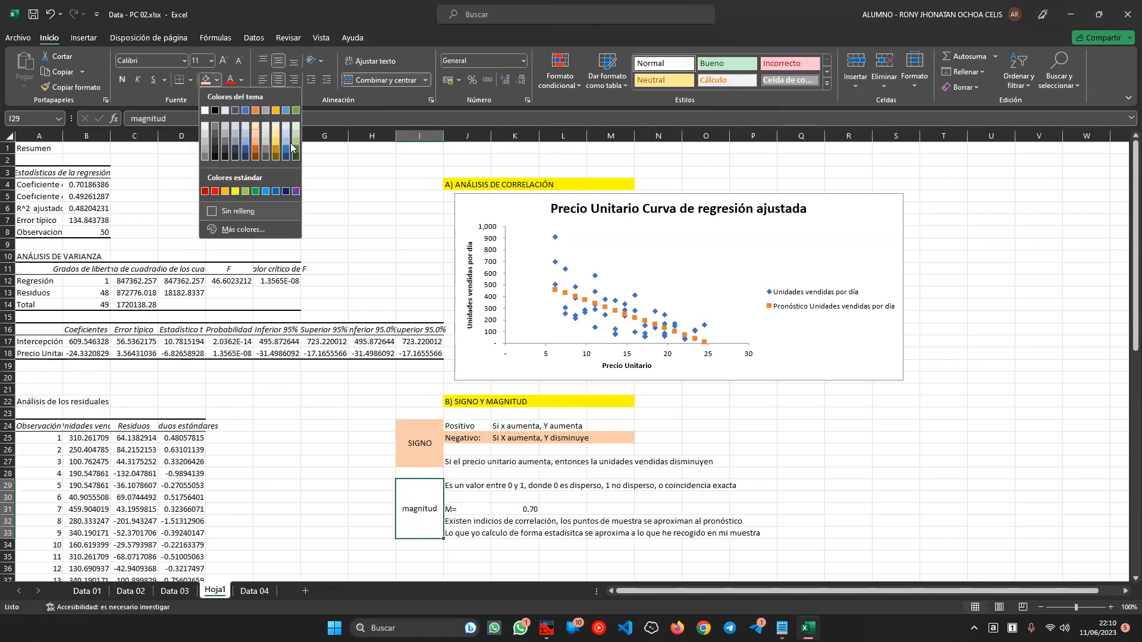
left_click(289, 133)
left_click_drag(462, 503, 519, 509)
left_click(208, 88)
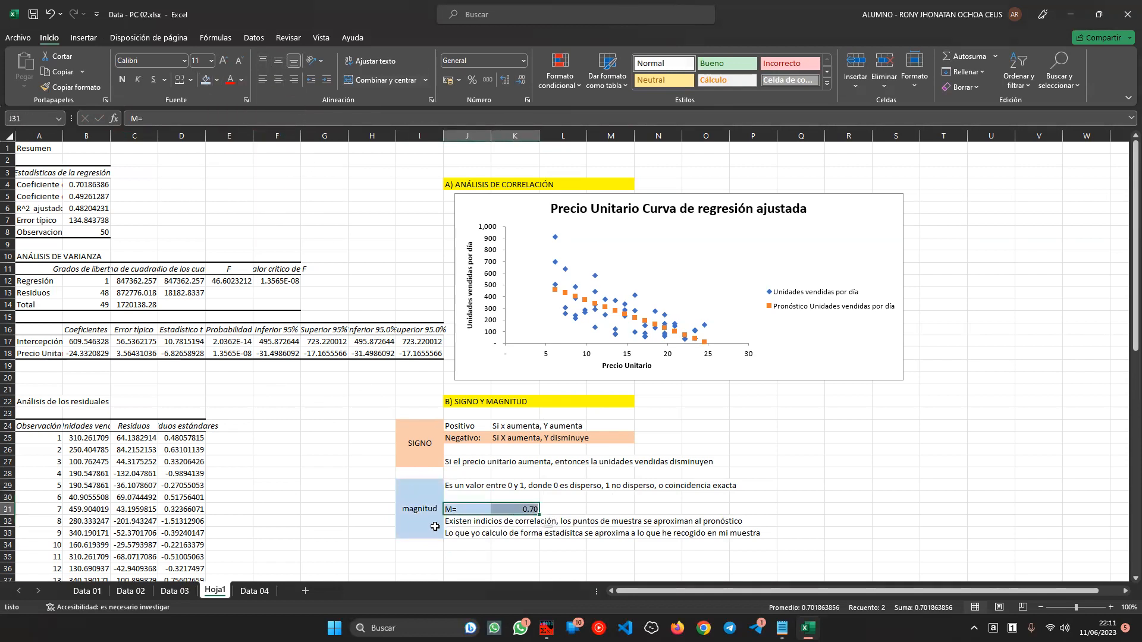
left_click(429, 522)
left_click(647, 503)
Check task c in the preg_01.txt notes and enter the heading "C) ESCOGER UN PUNTO E INTERPRETAR" in cell J36 of the workbook
scroll(648, 506, "down", 1)
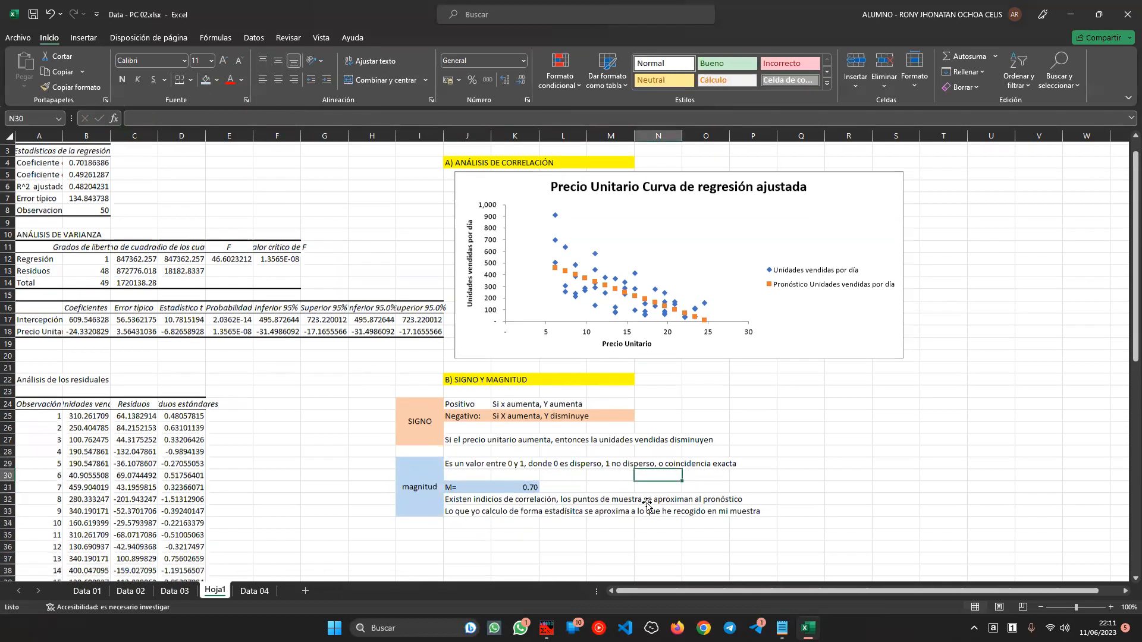
left_click(460, 528)
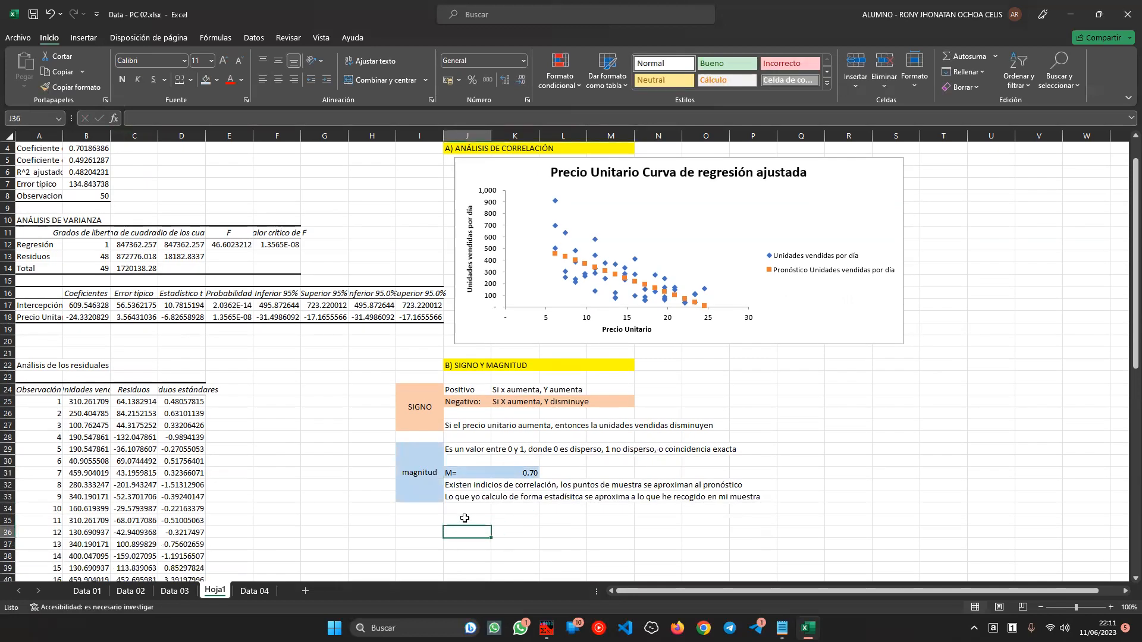
key("alt+Tab")
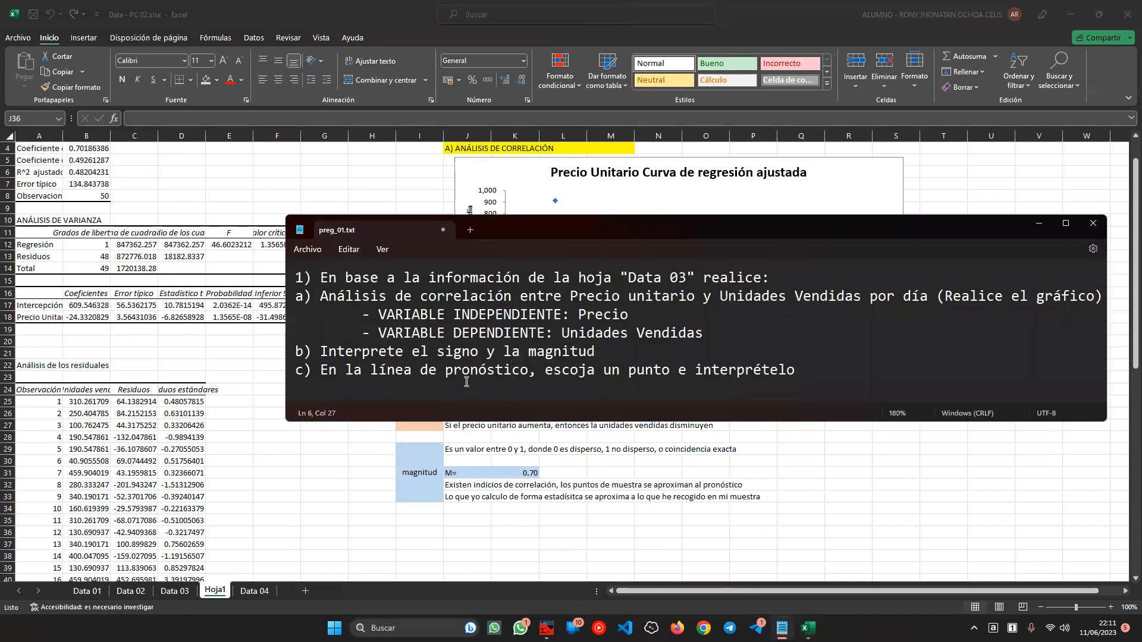
left_click_drag(331, 371, 799, 377)
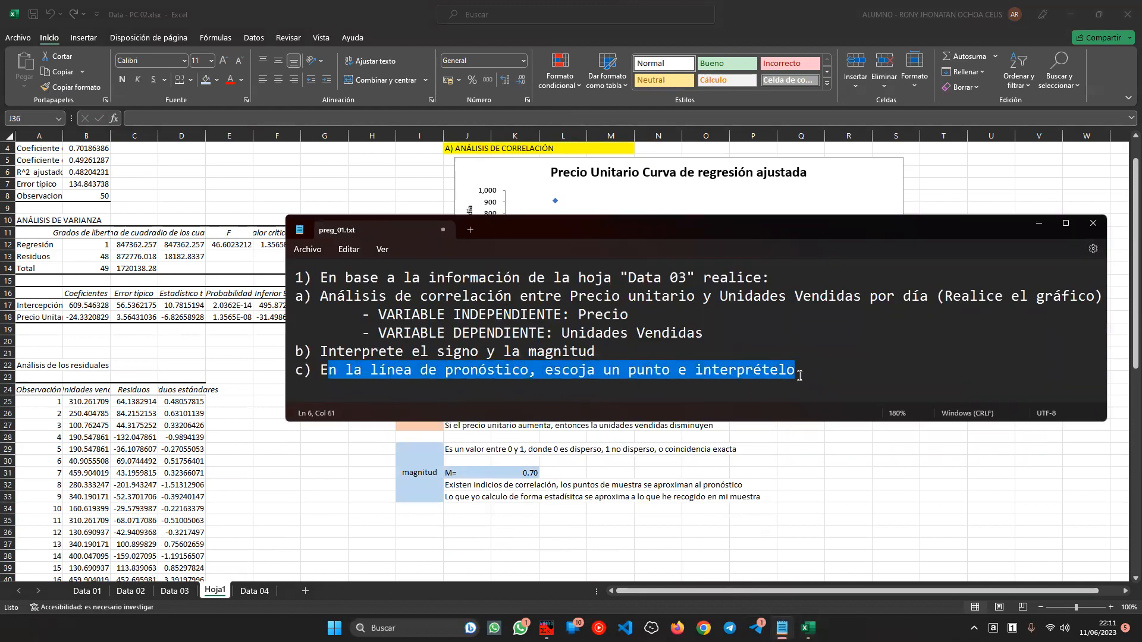
key("alt+Tab")
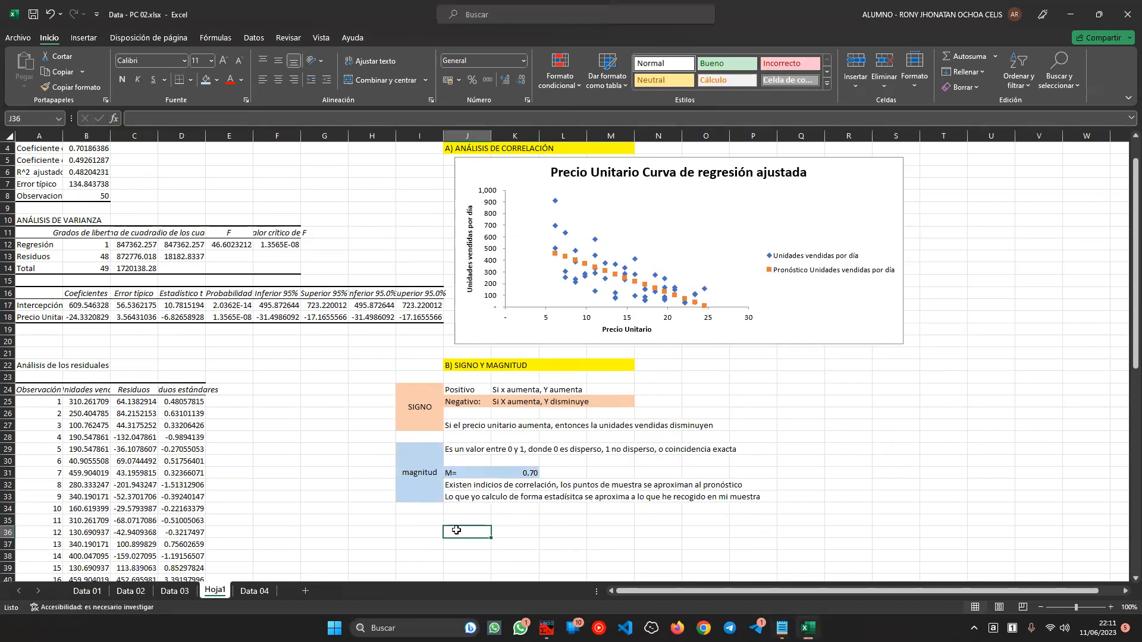
type("c)")
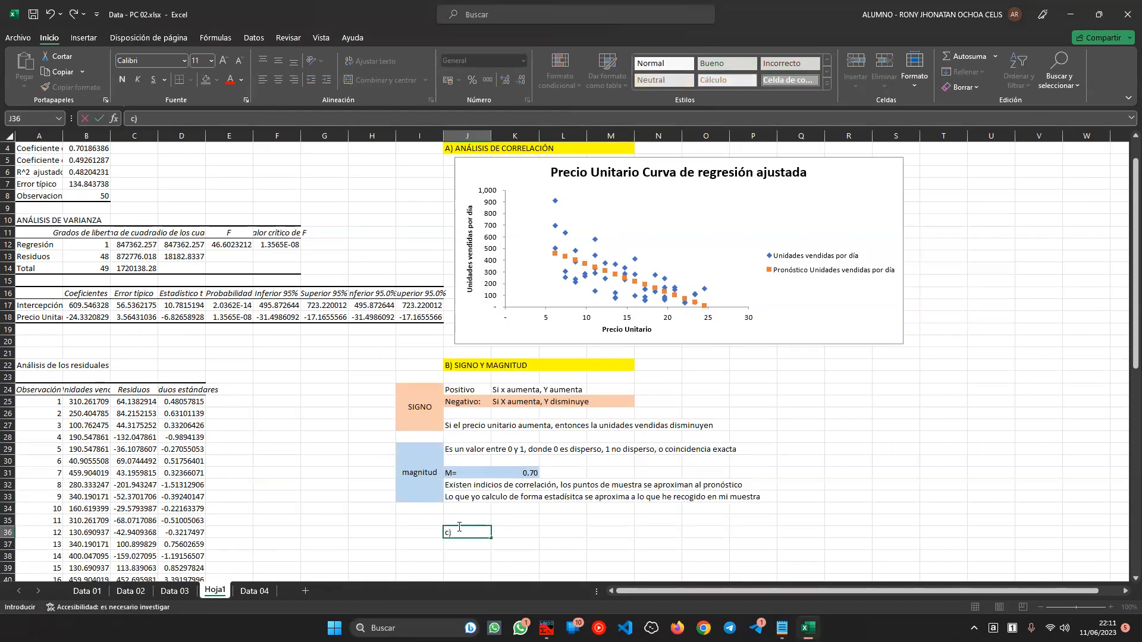
key("Caps_Lock")
key("BackSpace")
key("BackSpace")
type("C)  ESCOGER UN PUNTO E")
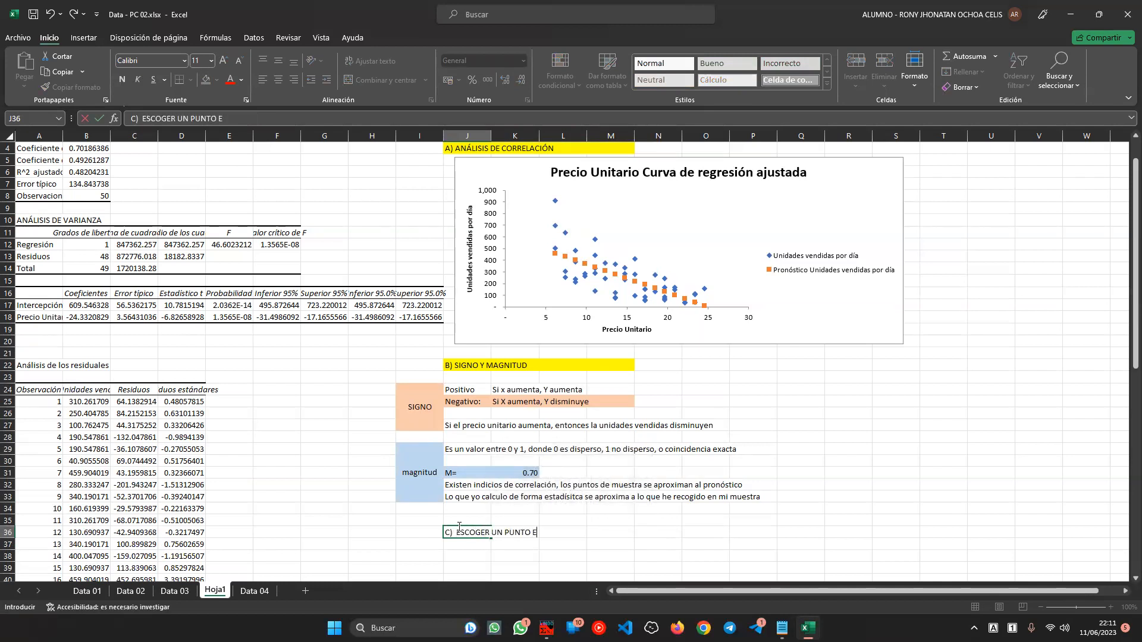
type(" INTERPRETAR")
key("ctrl+Return")
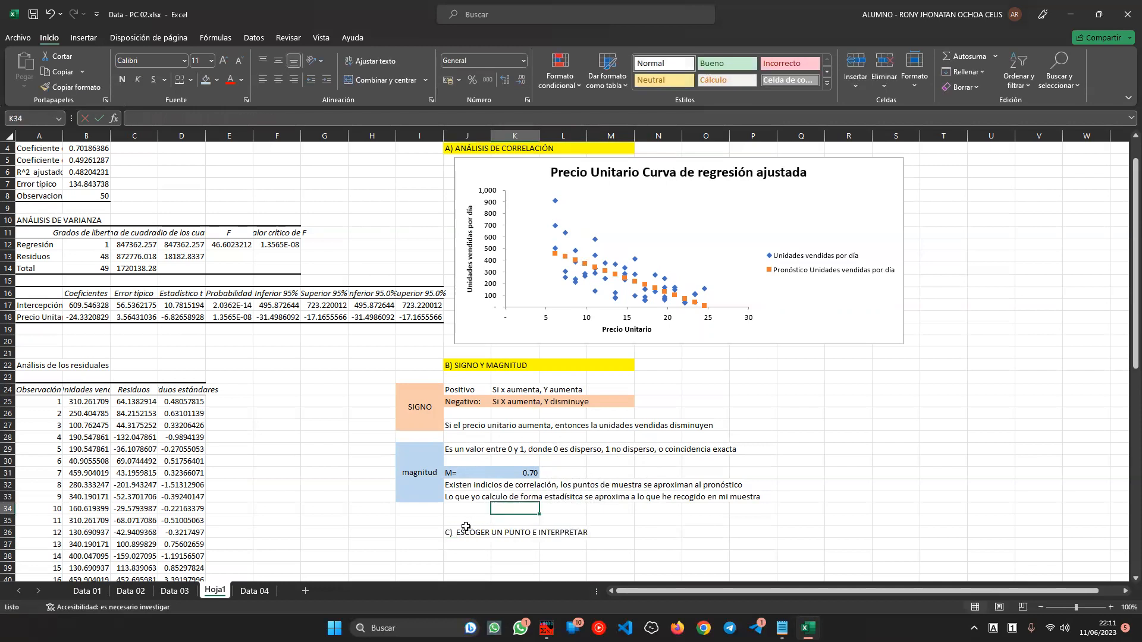
Fill cells J36:M36 of the section C heading with yellow to match the other section headings
left_click(216, 79)
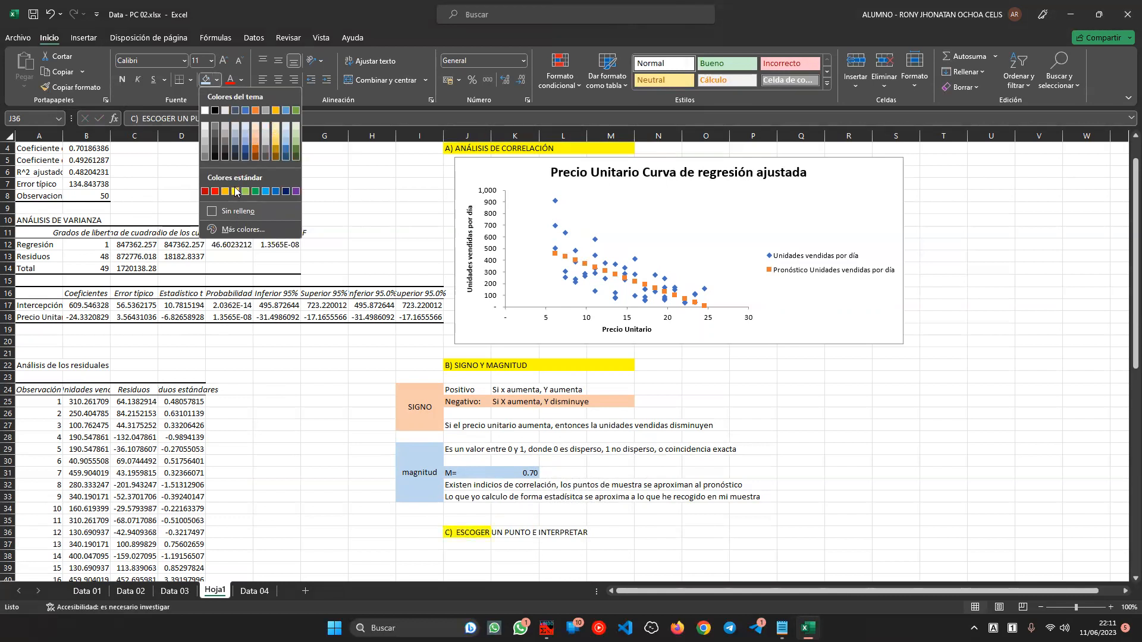
left_click(505, 538)
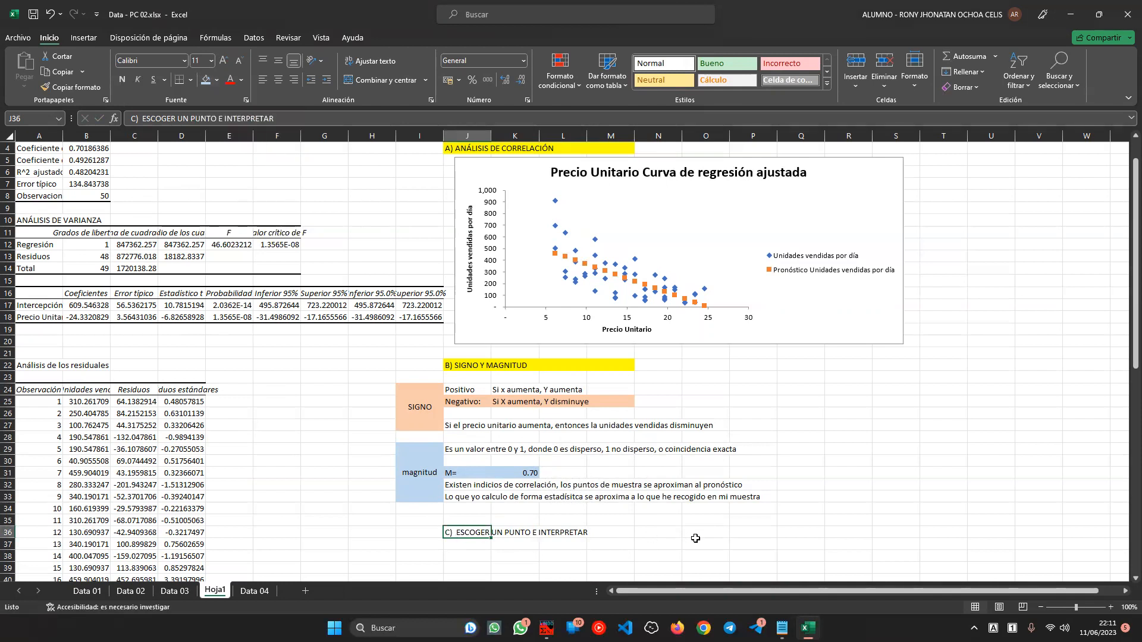
left_click(616, 532)
left_click_drag(617, 531, 467, 531)
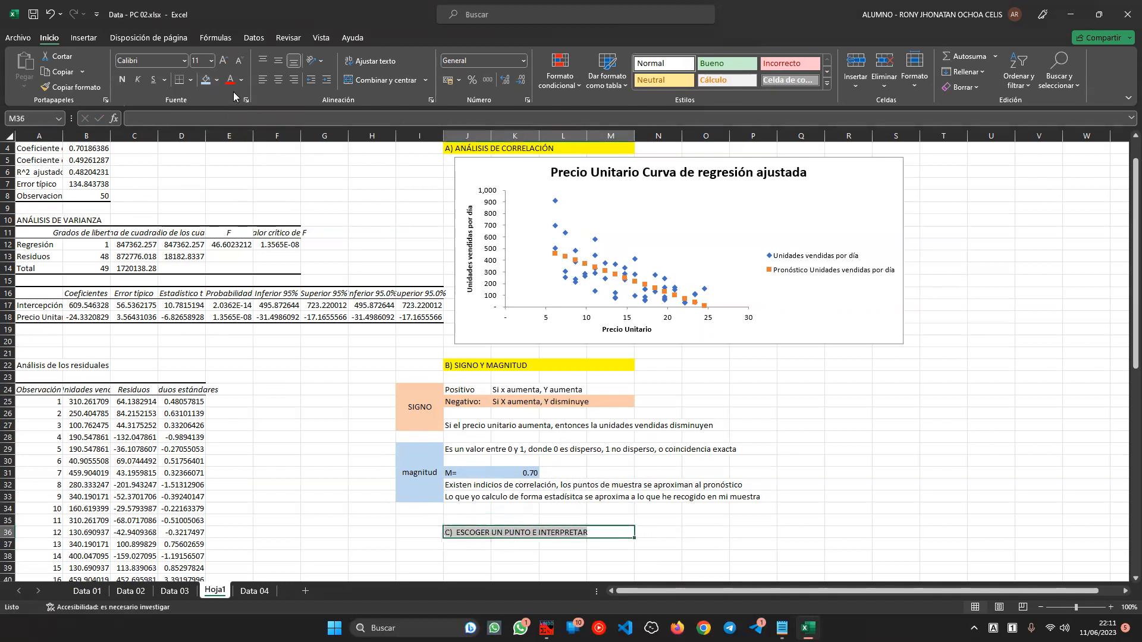
left_click(217, 81)
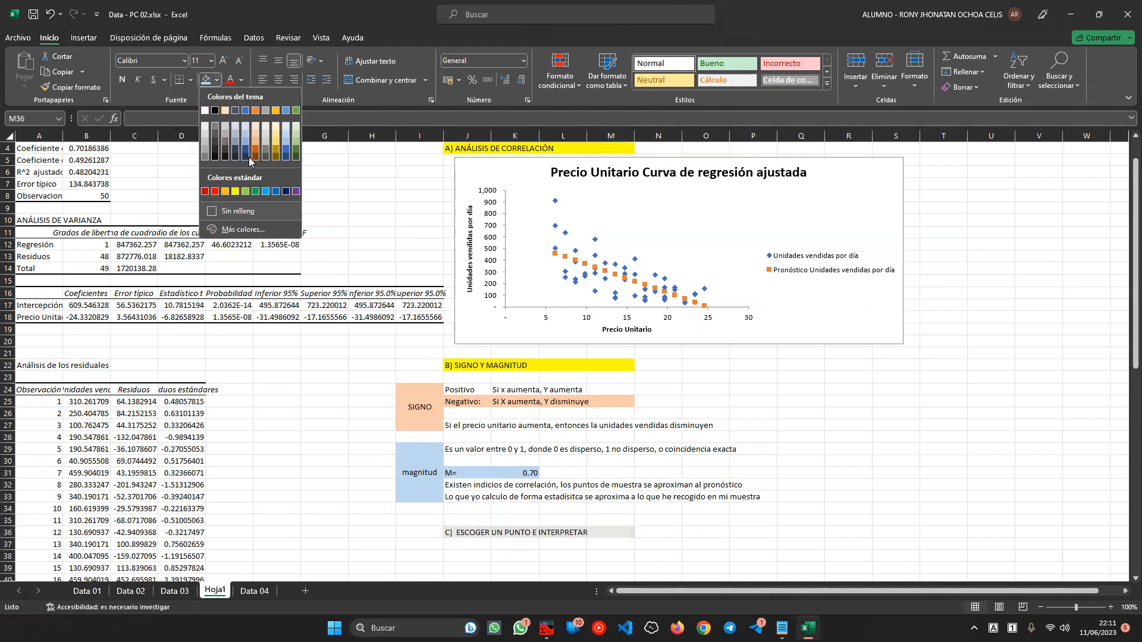
left_click(238, 199)
left_click(541, 518)
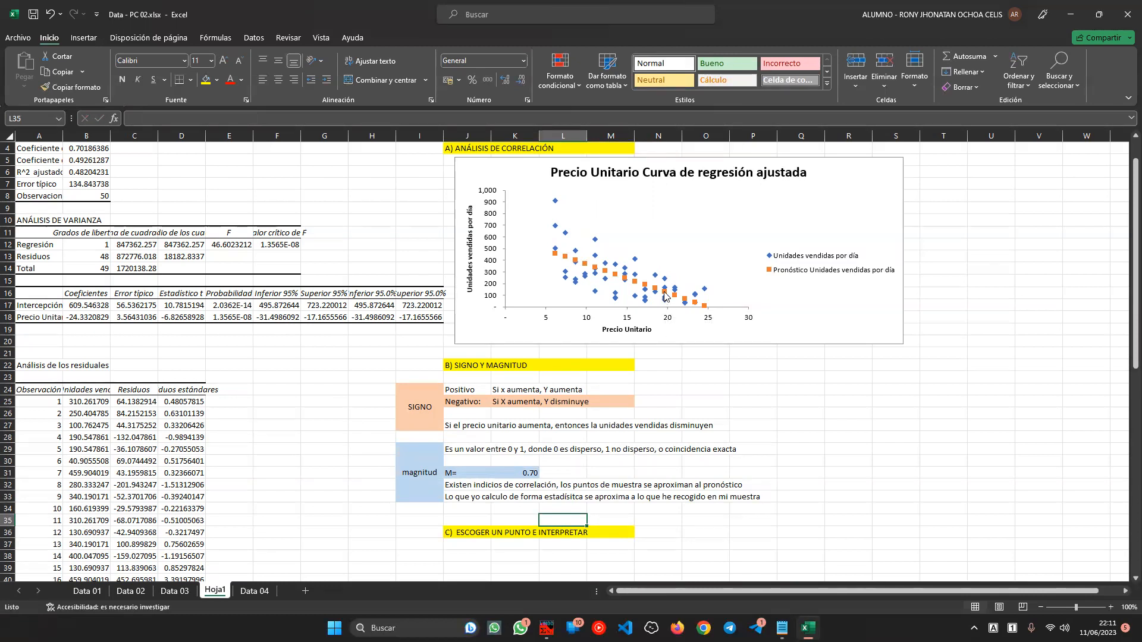
Check the forecast point at unit price 20 in the chart and enter "Escogiendo el punto 20." in cell J37
mouse_move(664, 296)
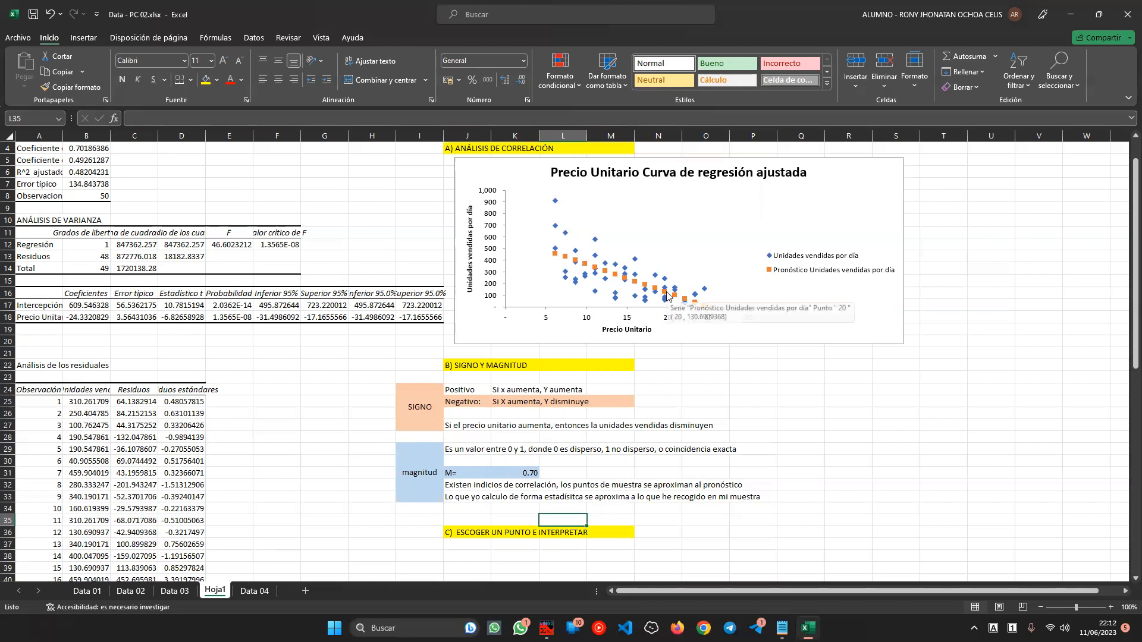
left_click(469, 546)
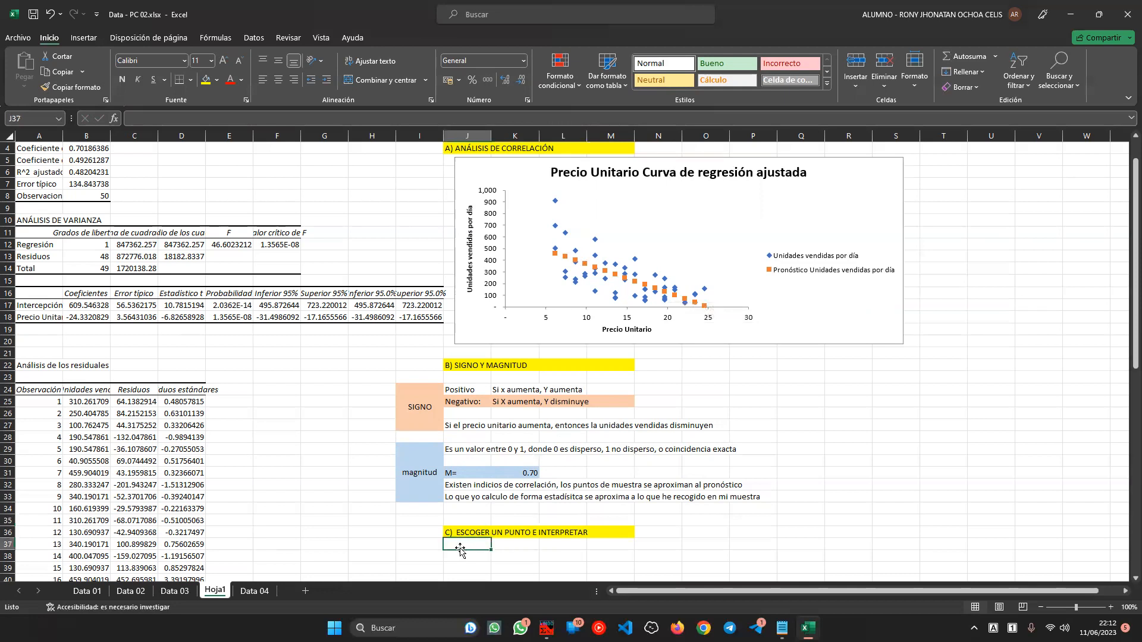
type("SI")
key("Caps_Lock")
key("BackSpace")
key("BackSpace")
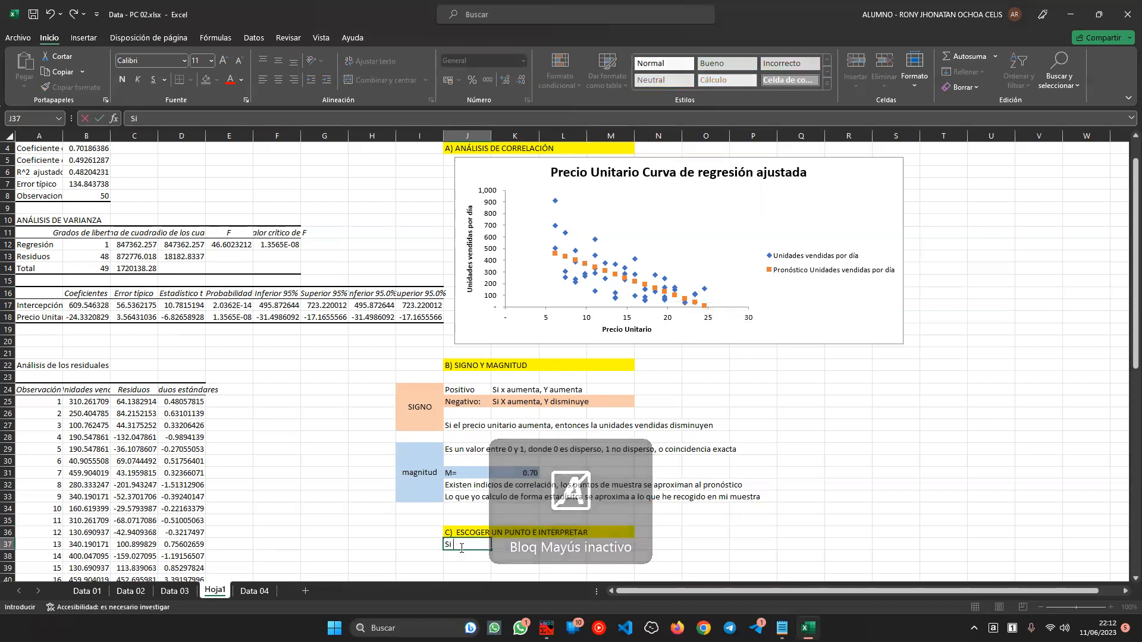
type("Escogiendo el únto")
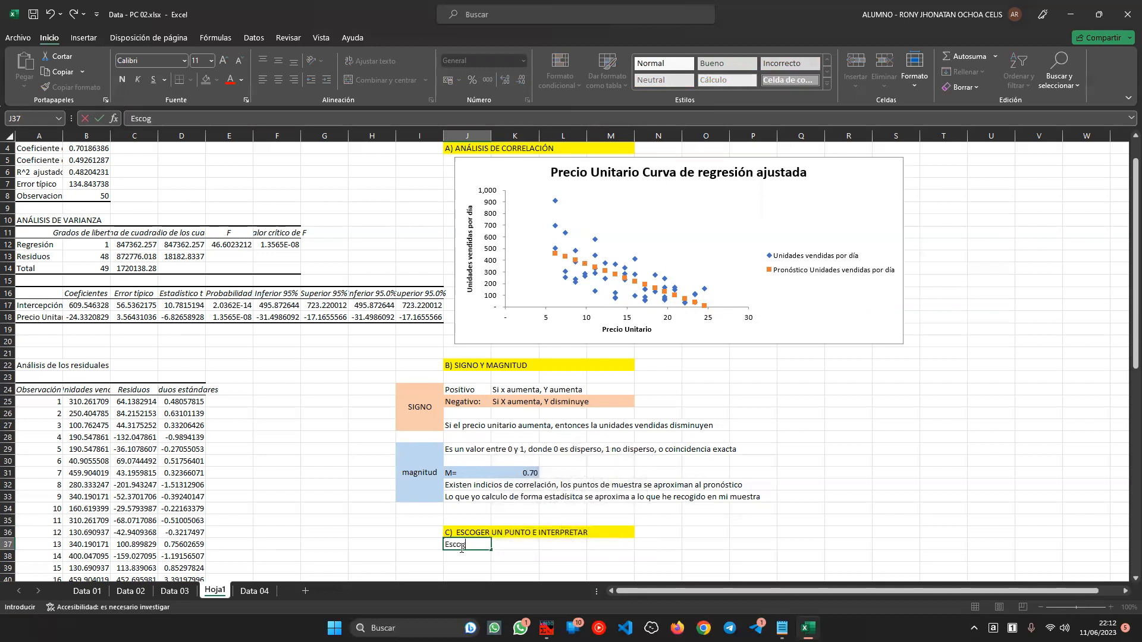
key("BackSpace")
key("BackSpace")
key("BackSpace")
key("BackSpace")
key("BackSpace")
type("punto 20.")
key("Return")
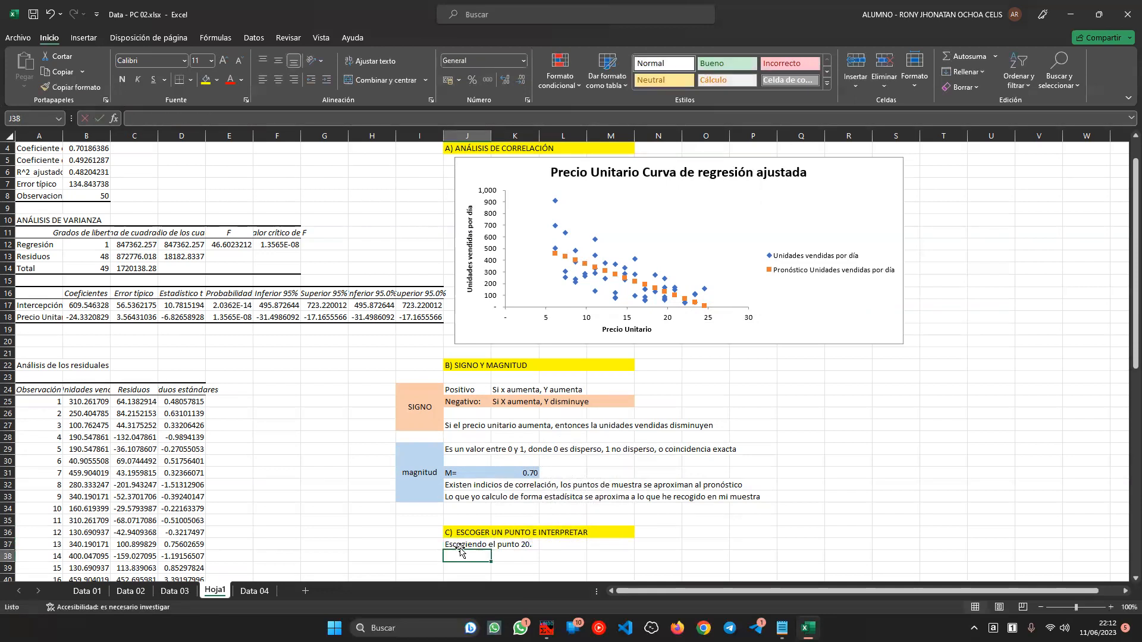
Enter "Si el precio unitario es de 20, el pronósitco de ventas es de 130" in cell J38
type("Si el pre")
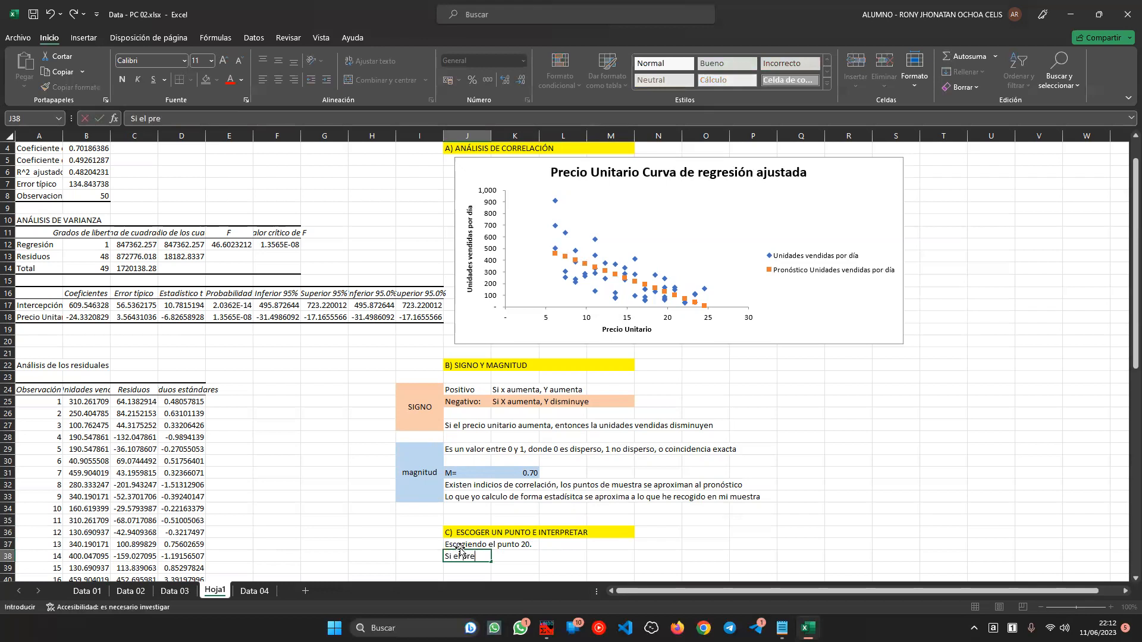
type("cio unitario es de 20,")
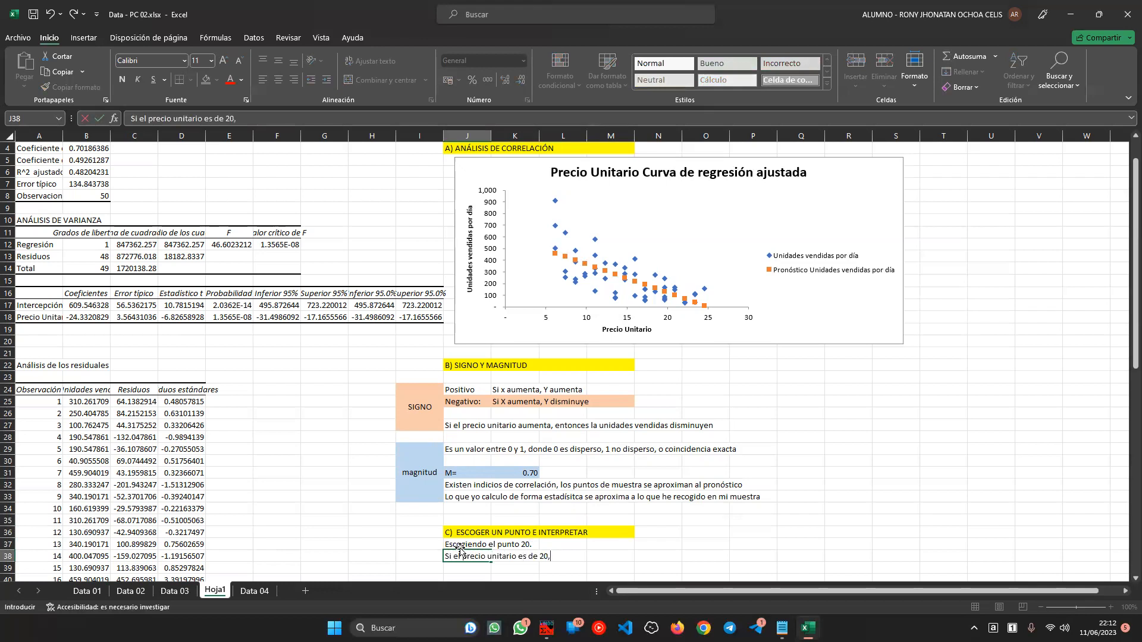
type(" el pronósitco de venta")
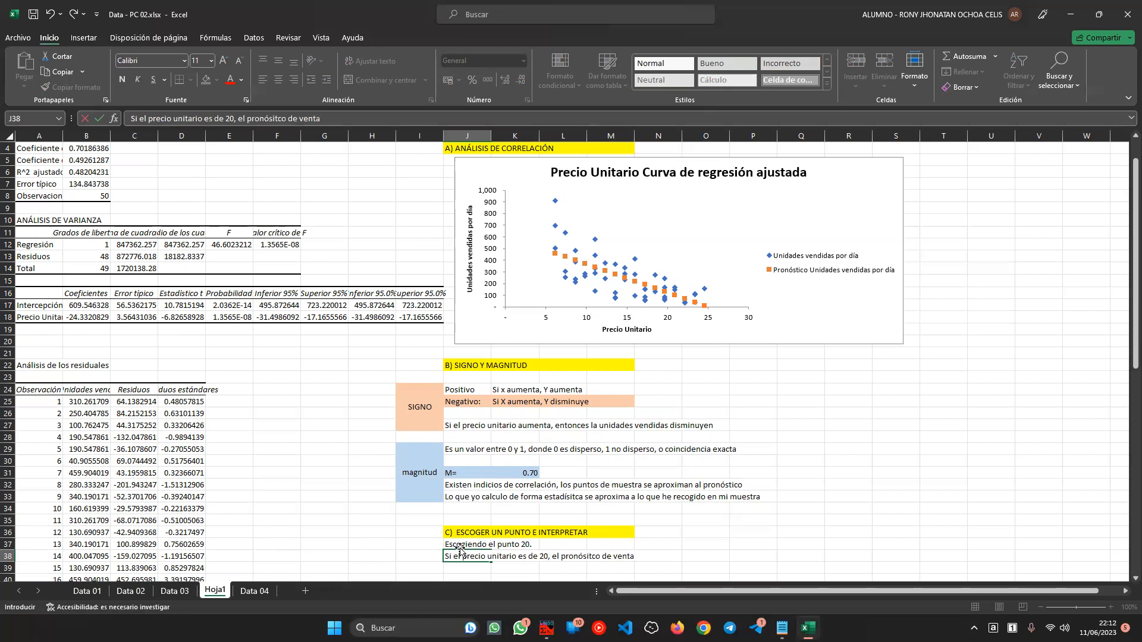
type("s es de 1830")
key("Return")
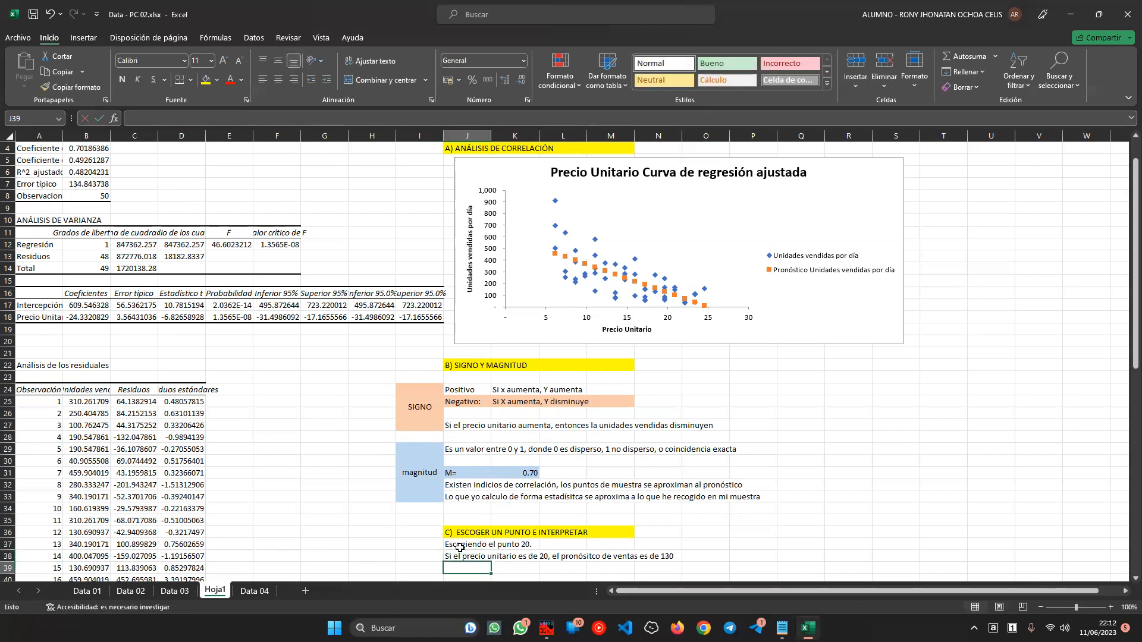
Check the forecast point at unit price 10 in the chart and enter "Si el precio unitario es de 10, el pronósitco de ventas es de 370" in J39
mouse_move(586, 267)
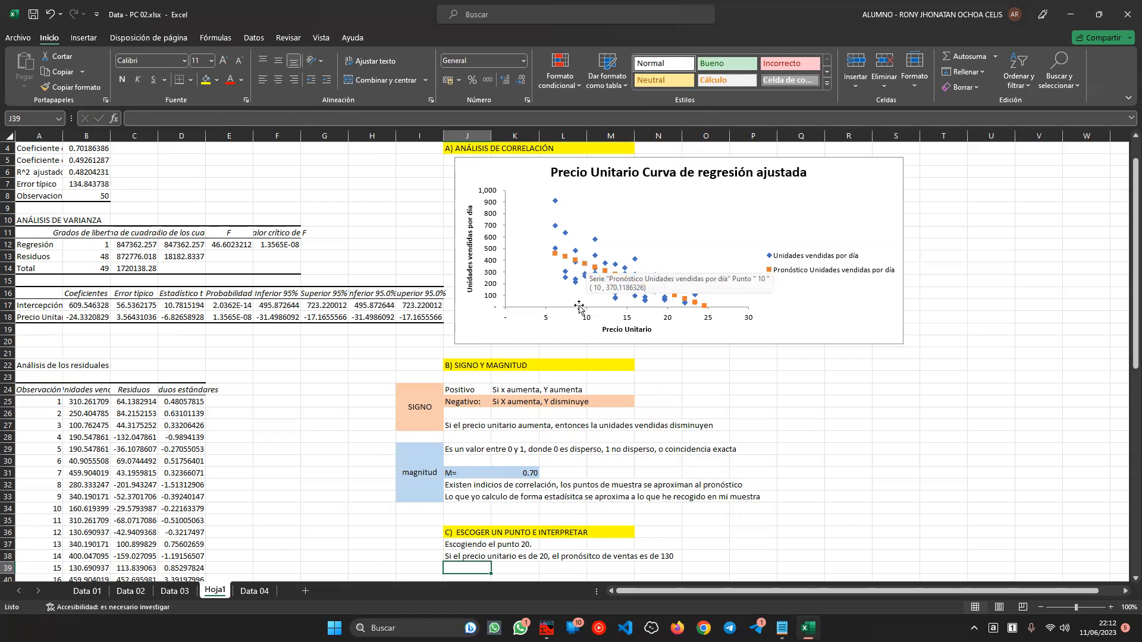
scroll(464, 497, "down", 2)
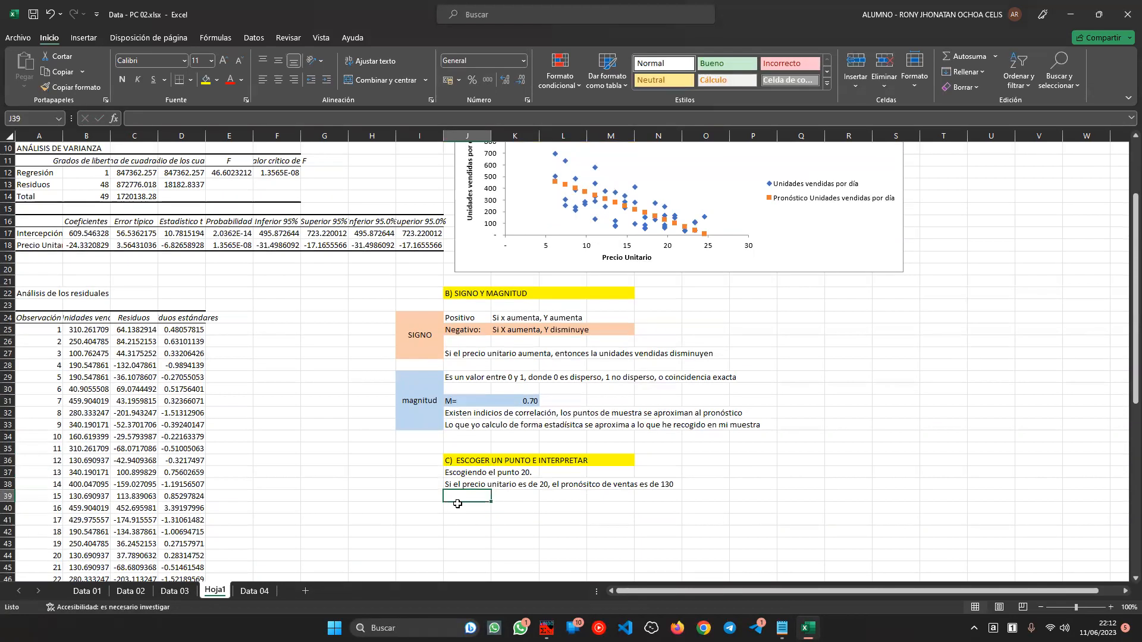
type("Si el pr")
key("Return")
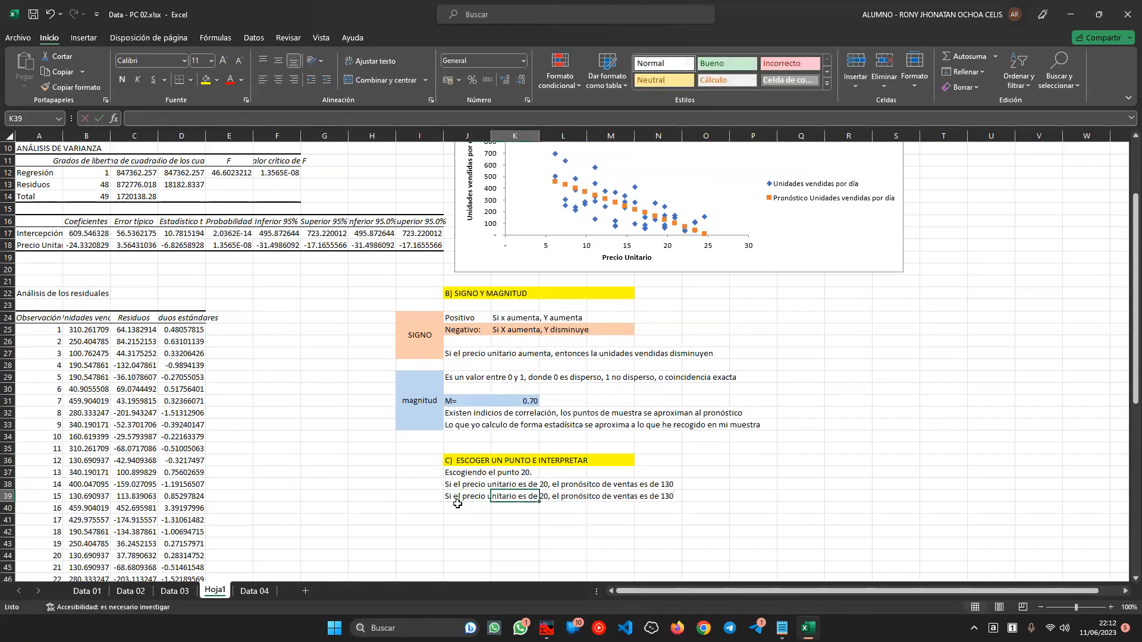
key("Up")
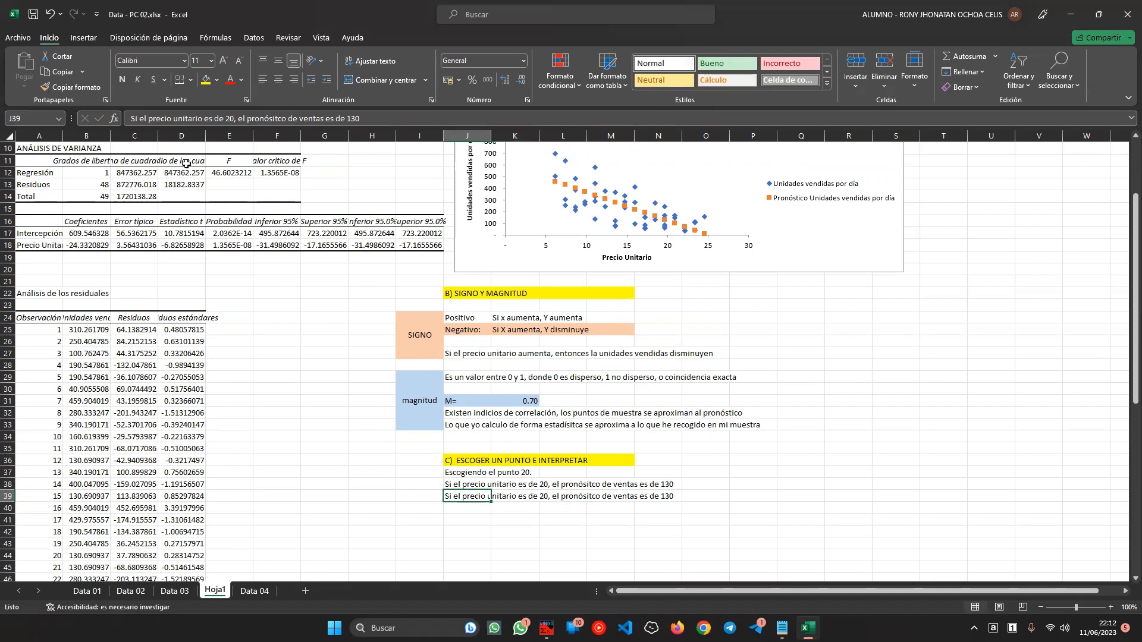
double_click(229, 119)
type("10")
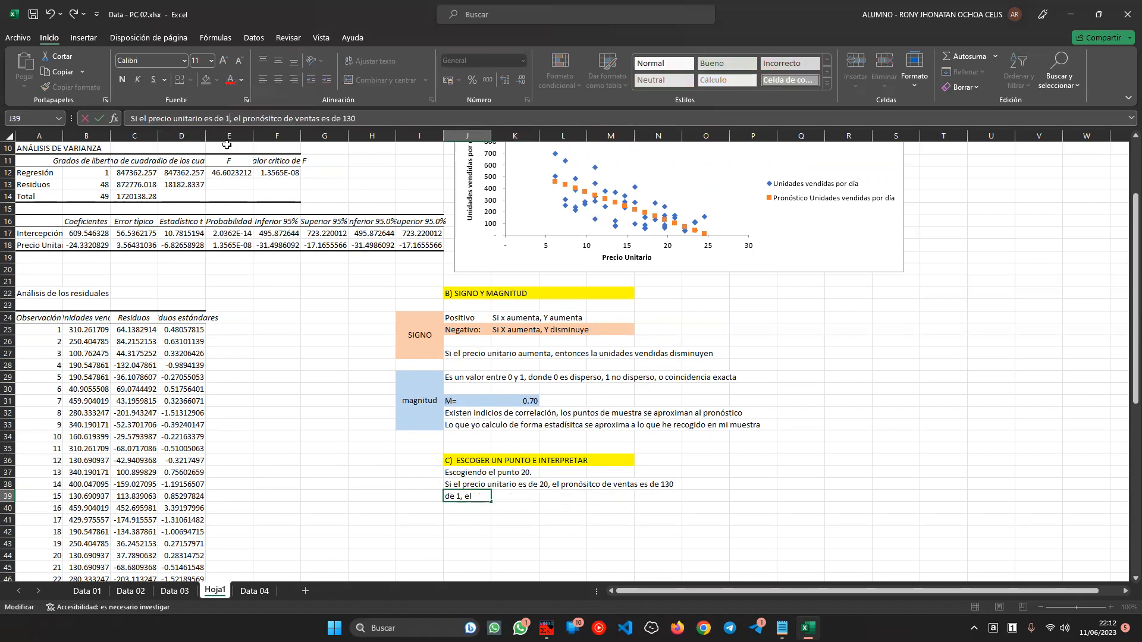
double_click(355, 118)
type("370")
key("Return")
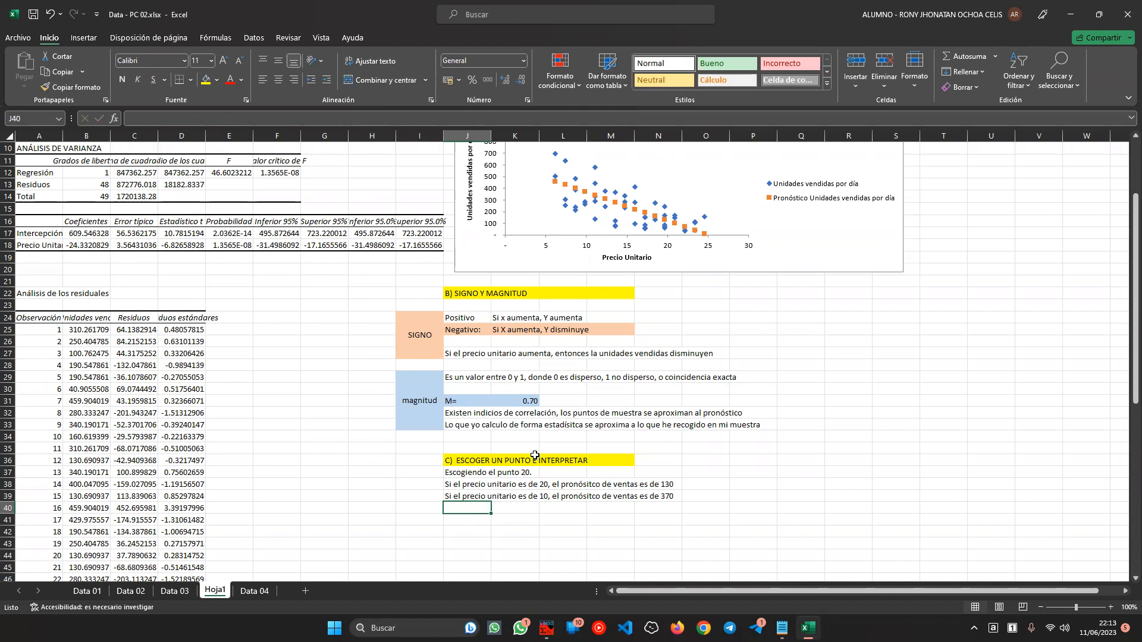
Review the chart and the answers in sections A to C, and compare them with tasks a to c in the preg_01.txt notes
scroll(589, 452, "up", 1)
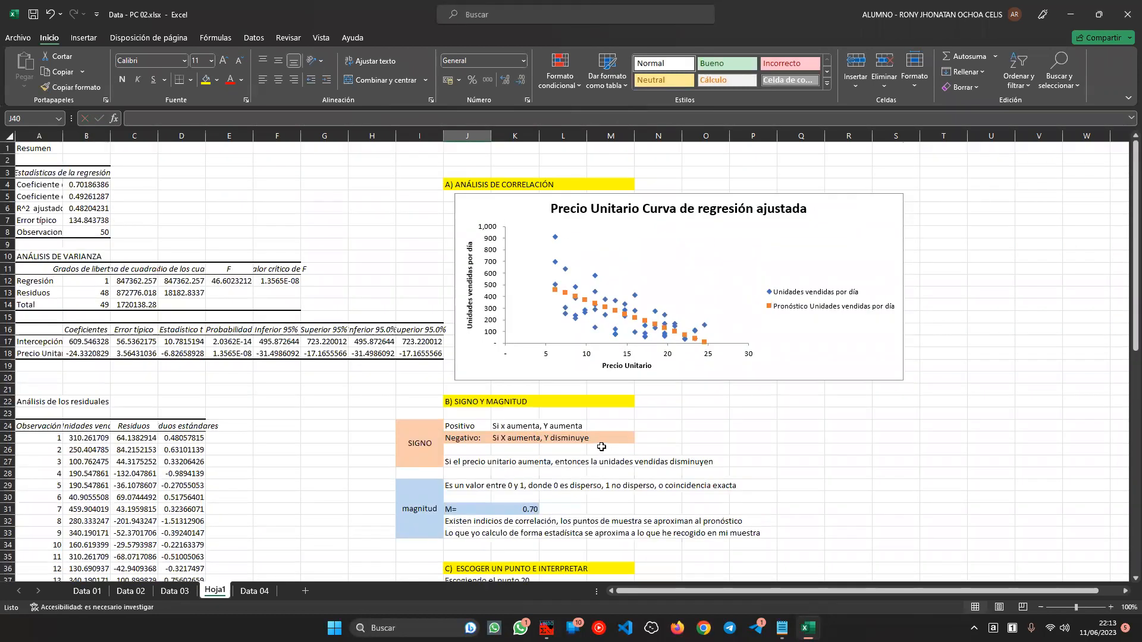
scroll(601, 446, "down", 1)
scroll(599, 445, "down", 1)
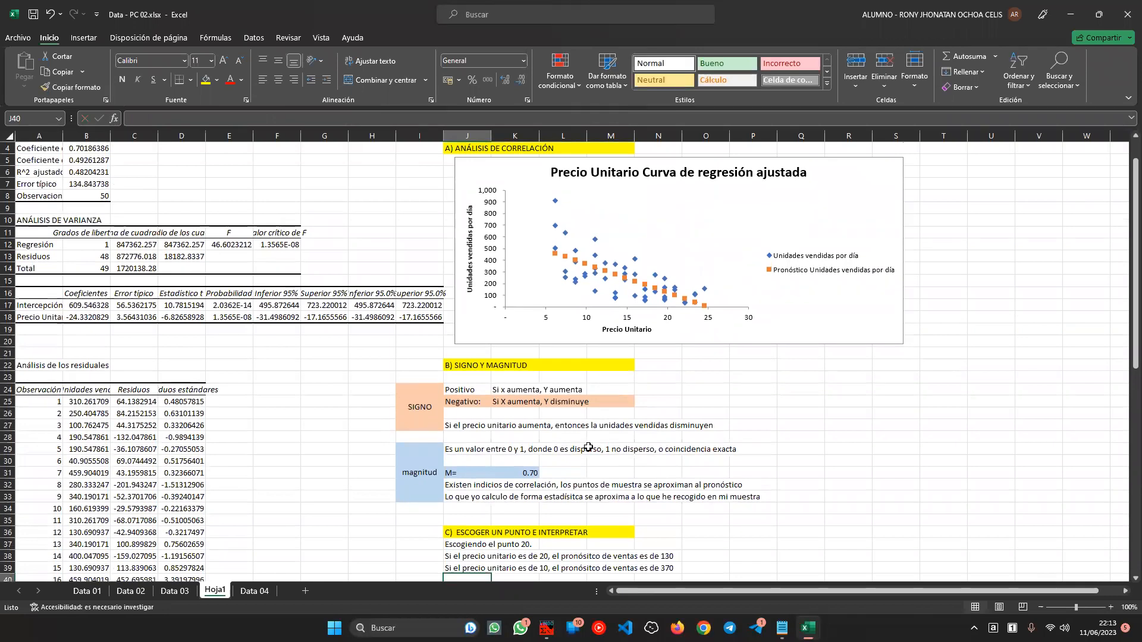
scroll(277, 331, "up", 2)
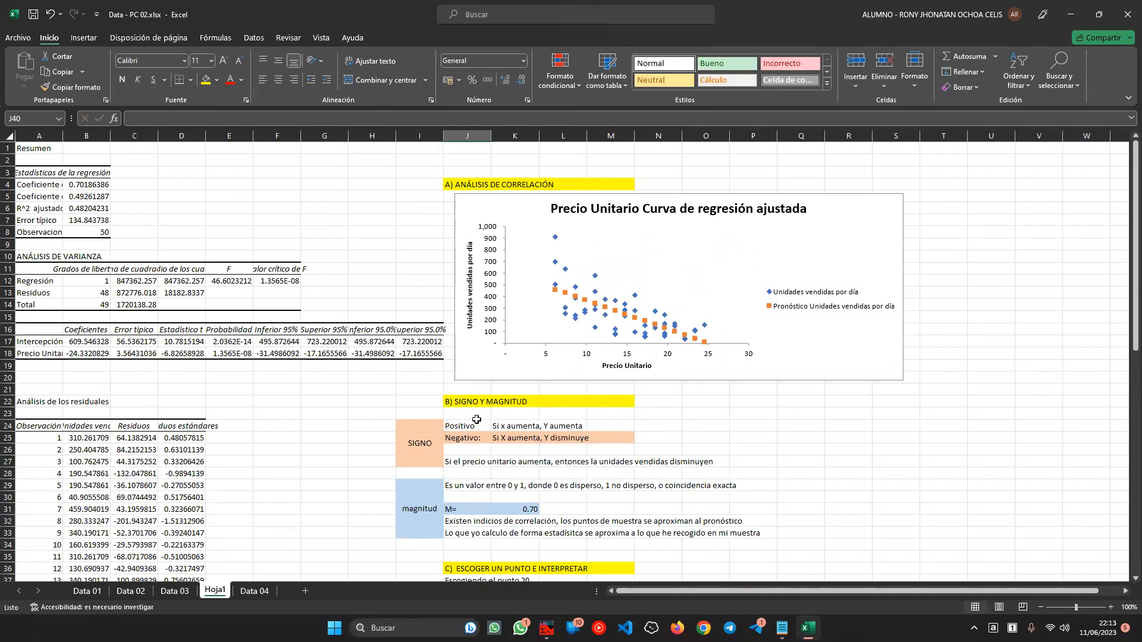
scroll(477, 419, "down", 3)
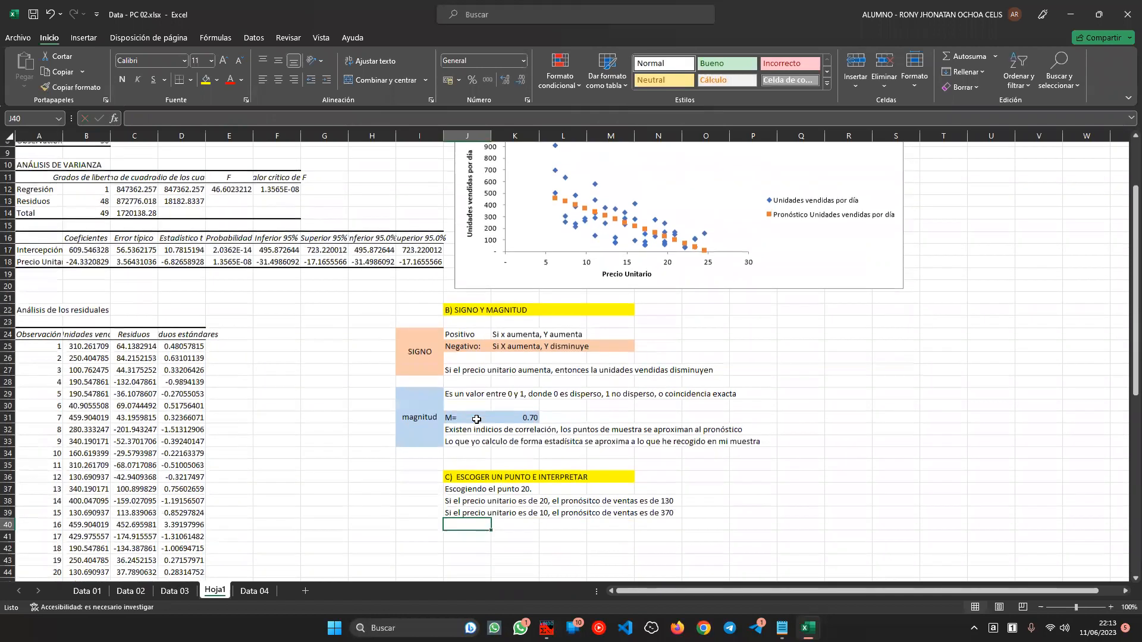
scroll(477, 419, "up", 3)
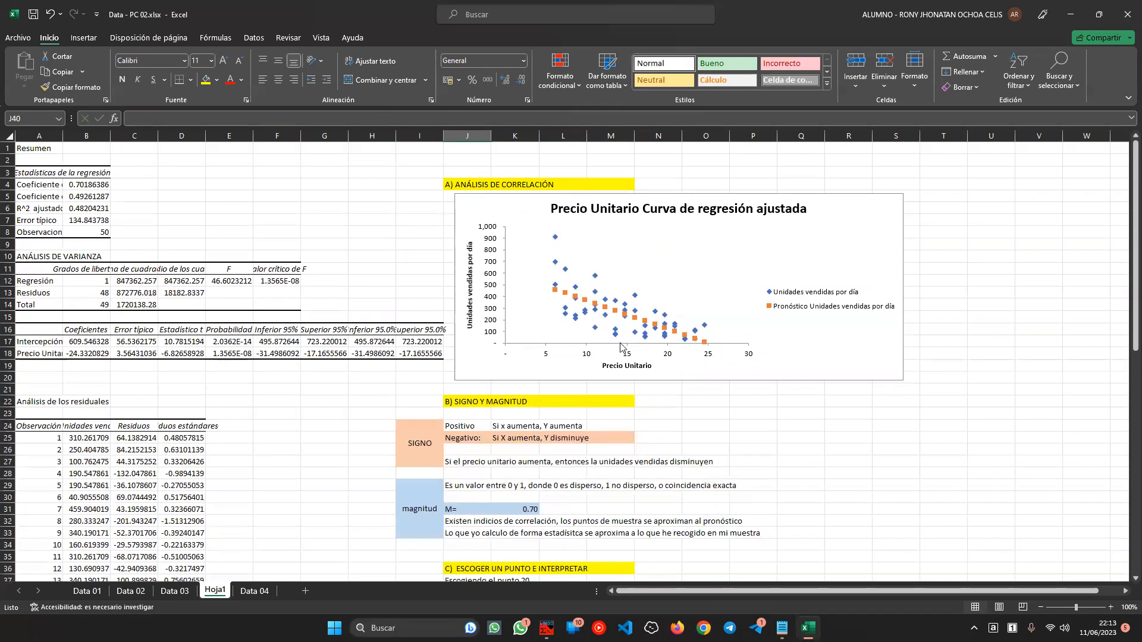
scroll(420, 386, "down", 2)
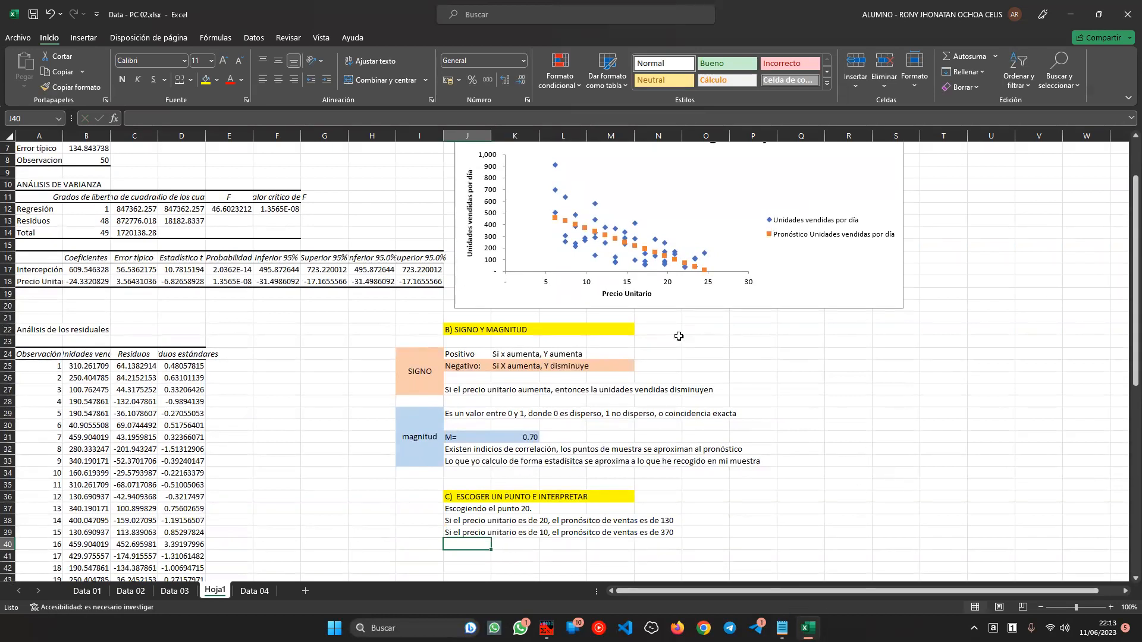
left_click(782, 628)
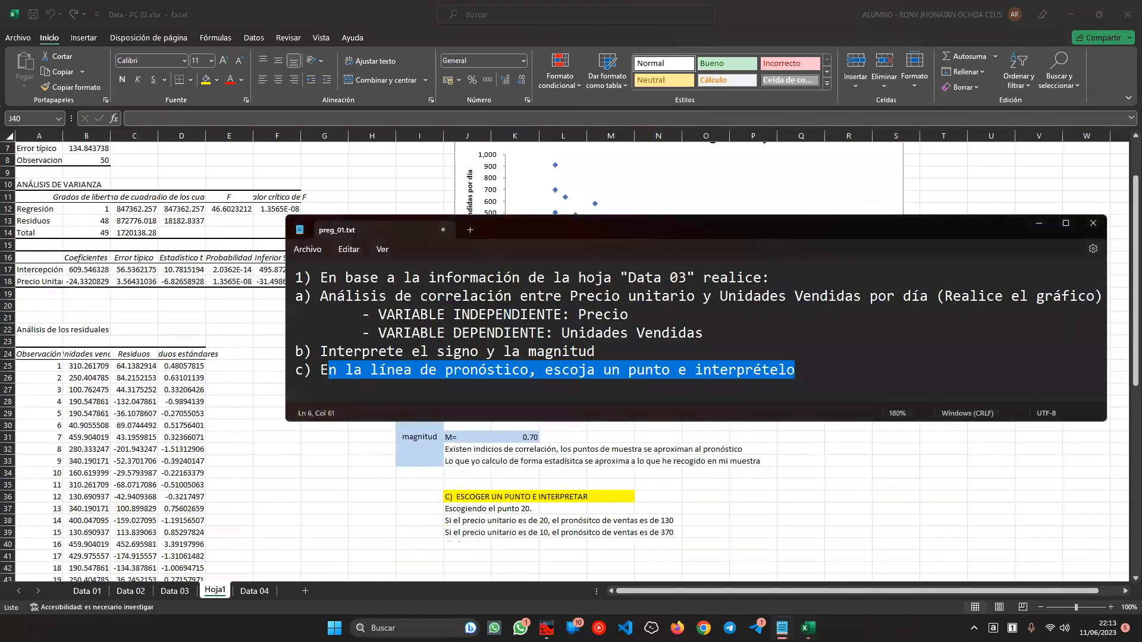
left_click(765, 386)
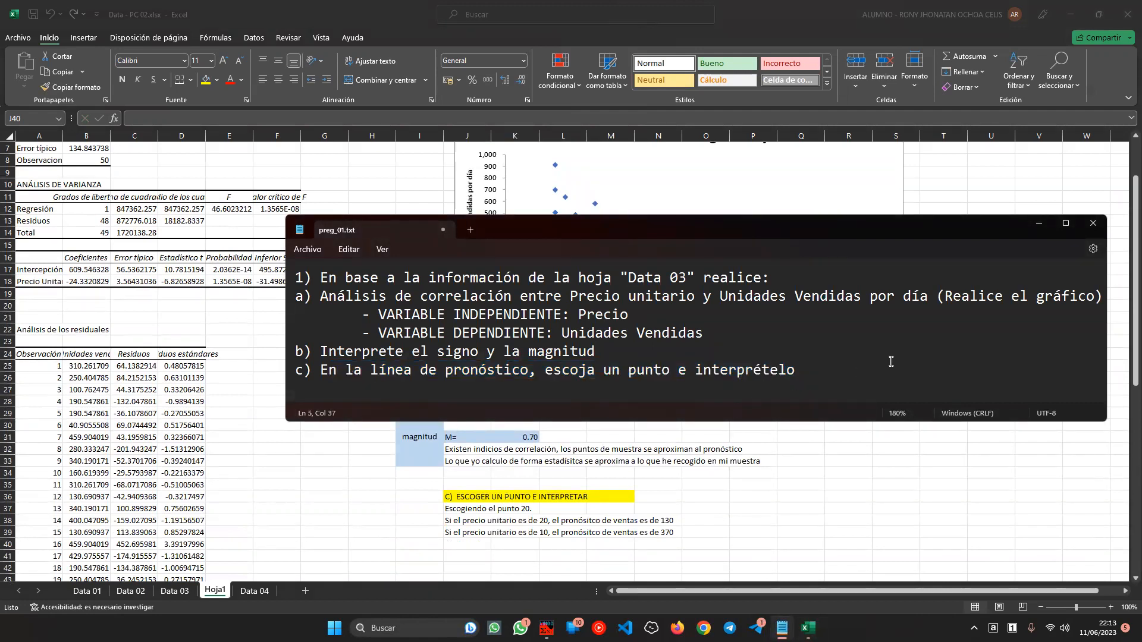
left_click(841, 372)
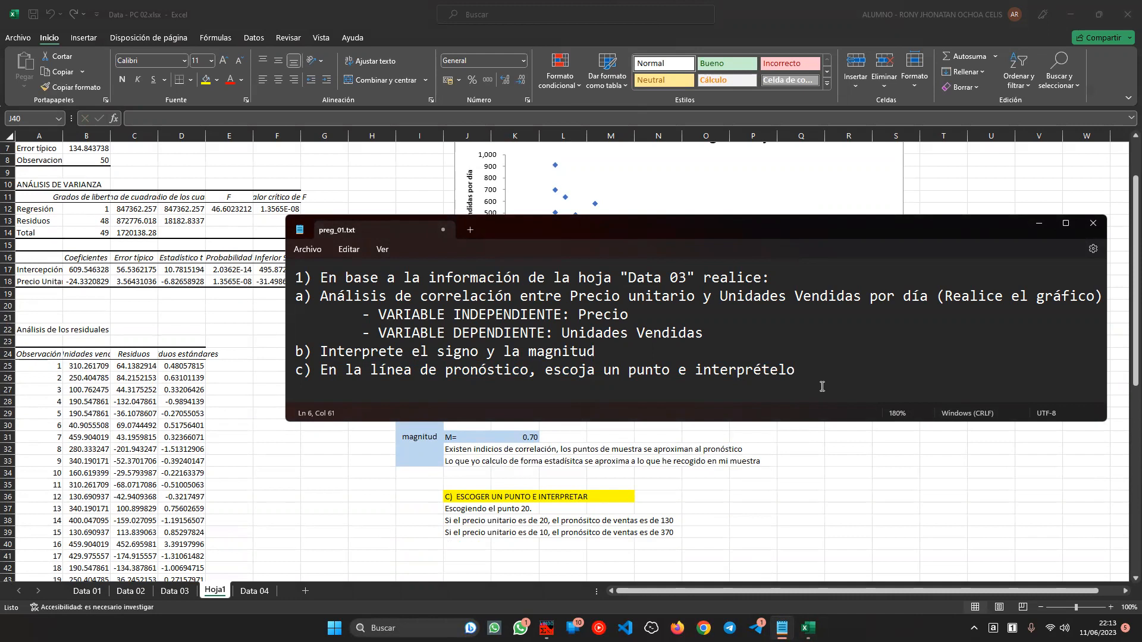